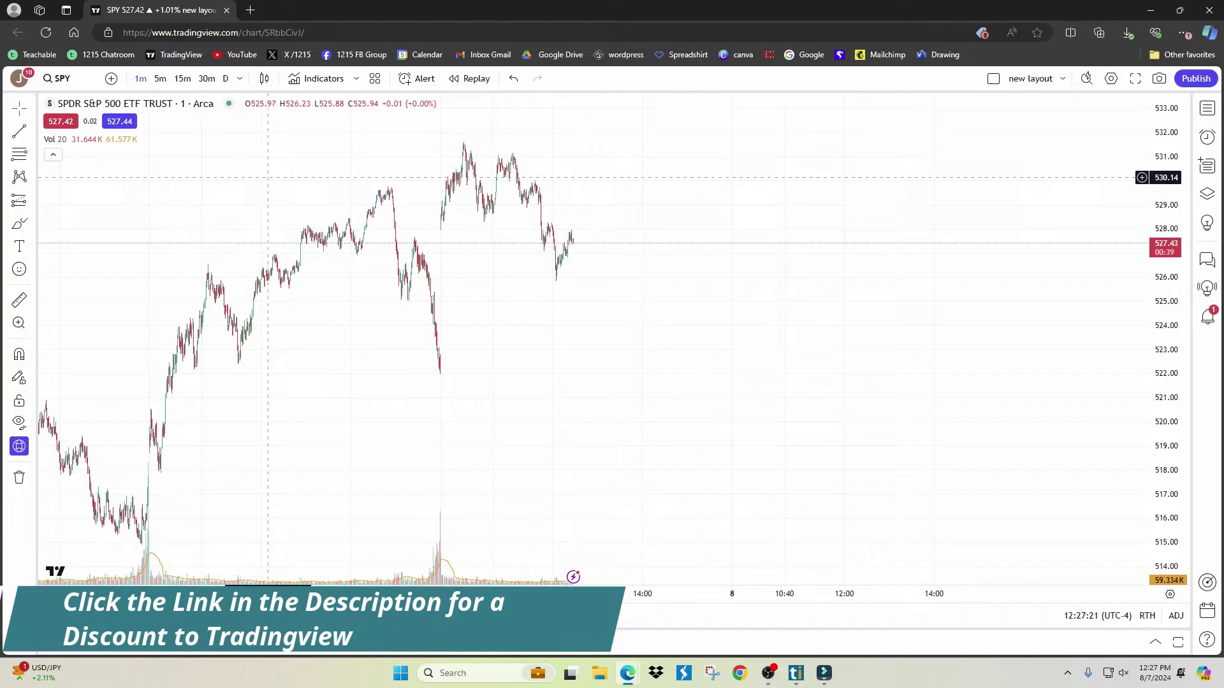
Step: Switch the SPY chart and its interface to dark mode
{"action": "scroll", "coordinate": [293, 190], "scroll_direction": "down", "scroll_amount": 2}
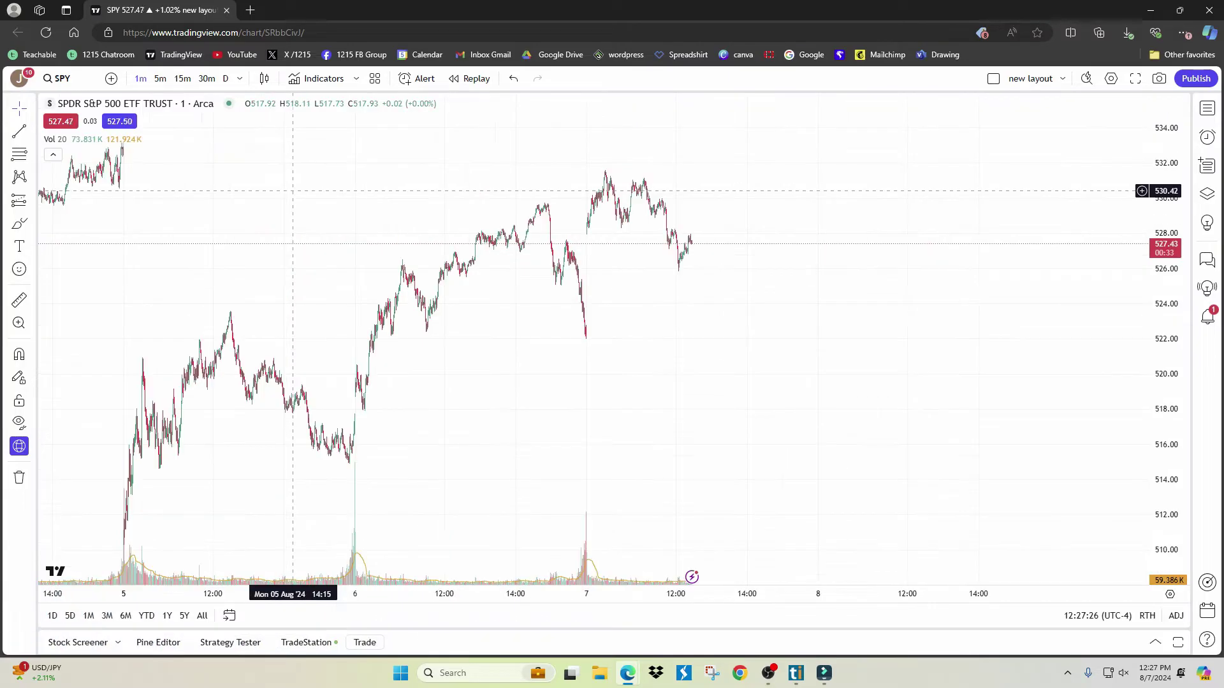
{"action": "left_click_drag", "start_coordinate": [293, 190], "coordinate": [456, 254]}
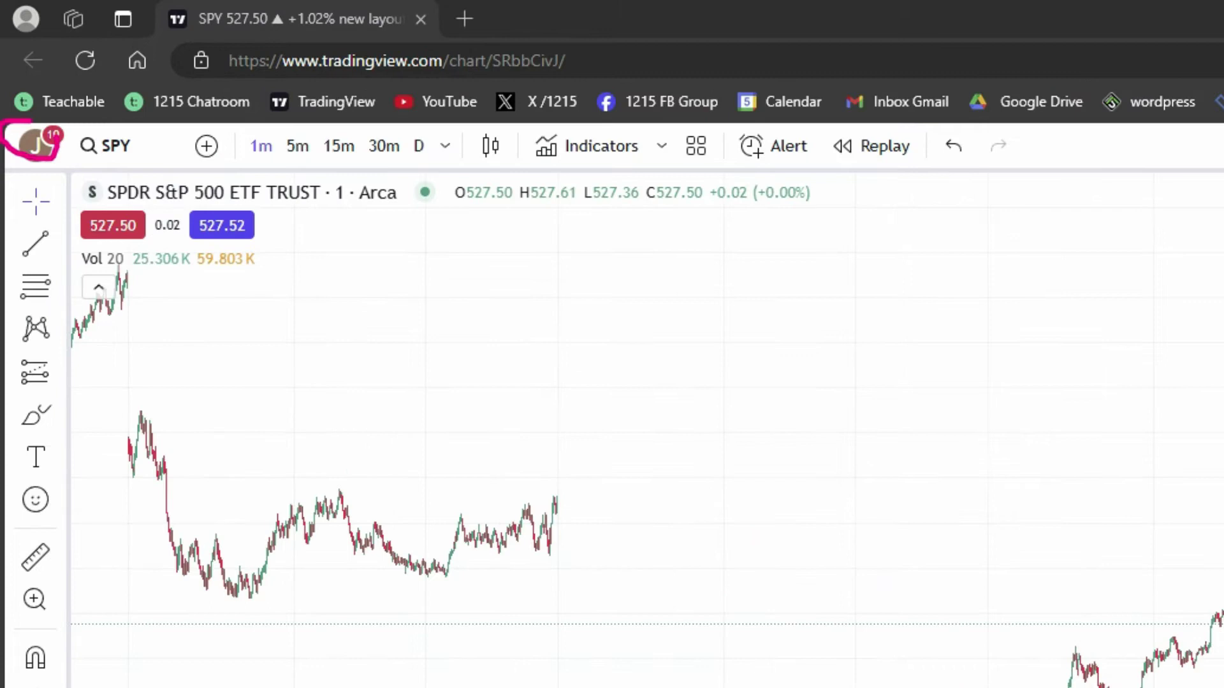
{"action": "left_click", "coordinate": [35, 145]}
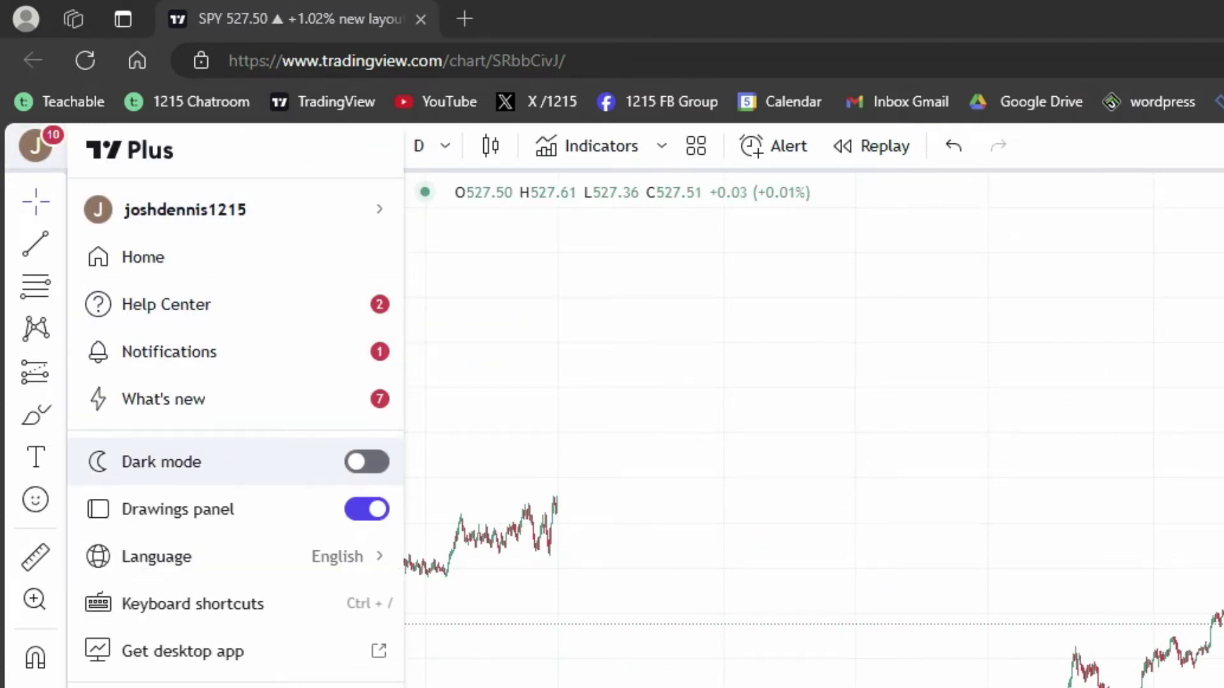
{"action": "left_click", "coordinate": [367, 462]}
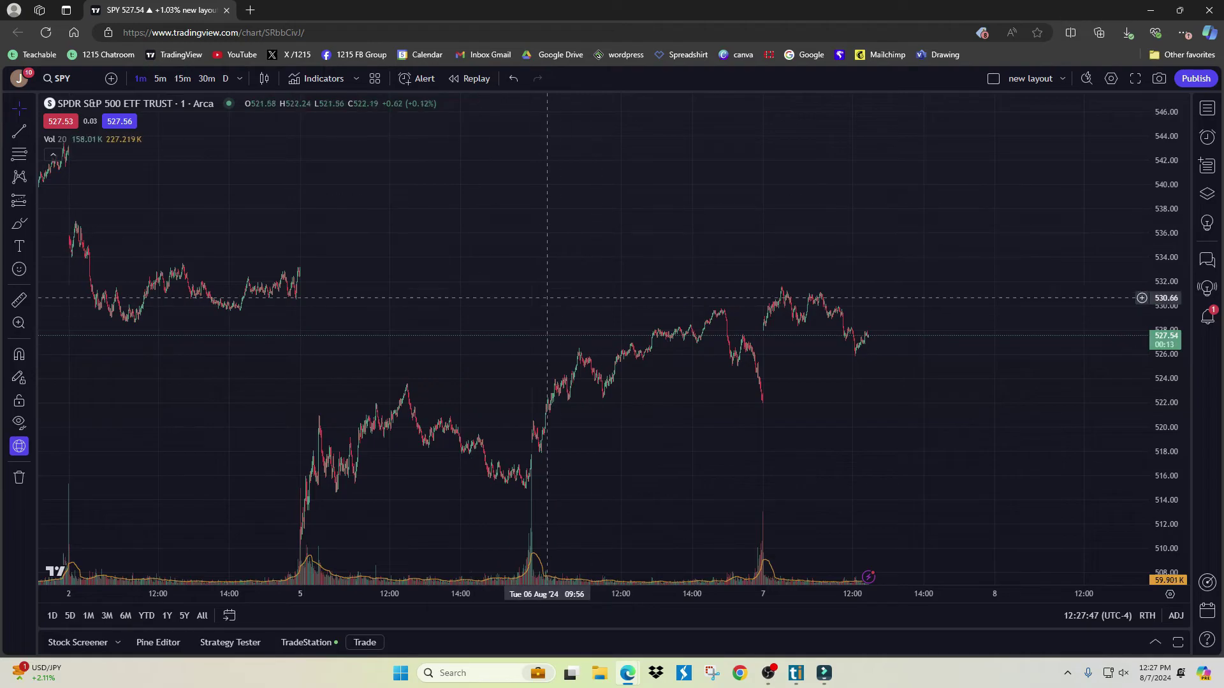
{"action": "scroll", "coordinate": [546, 297], "scroll_direction": "down", "scroll_amount": 2}
{"action": "scroll", "coordinate": [552, 296], "scroll_direction": "up", "scroll_amount": 3}
{"action": "scroll", "coordinate": [555, 295], "scroll_direction": "down", "scroll_amount": 3}
{"action": "scroll", "coordinate": [555, 295], "scroll_direction": "up", "scroll_amount": 2}
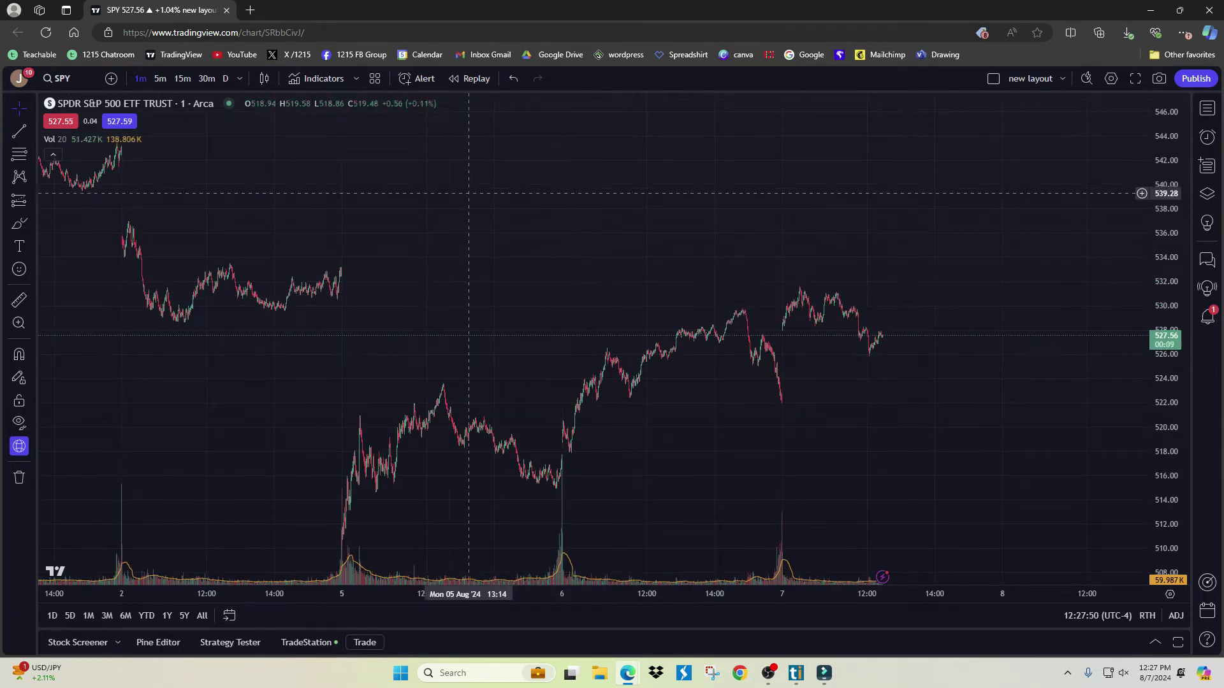
{"action": "key", "text": "ctrl+shift+3"}
{"action": "left_click_drag", "start_coordinate": [532, 163], "coordinate": [610, 159]}
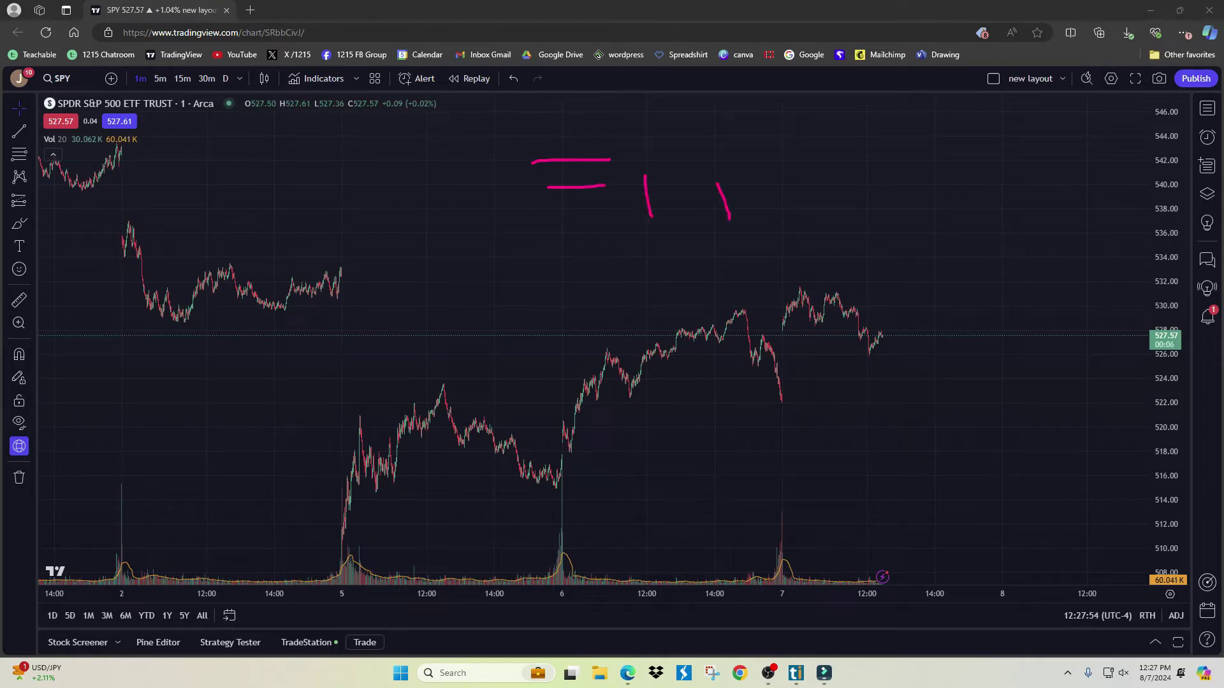
{"action": "key", "text": "ctrl+shift+2"}
{"action": "key", "text": "ctrl+shift+7"}
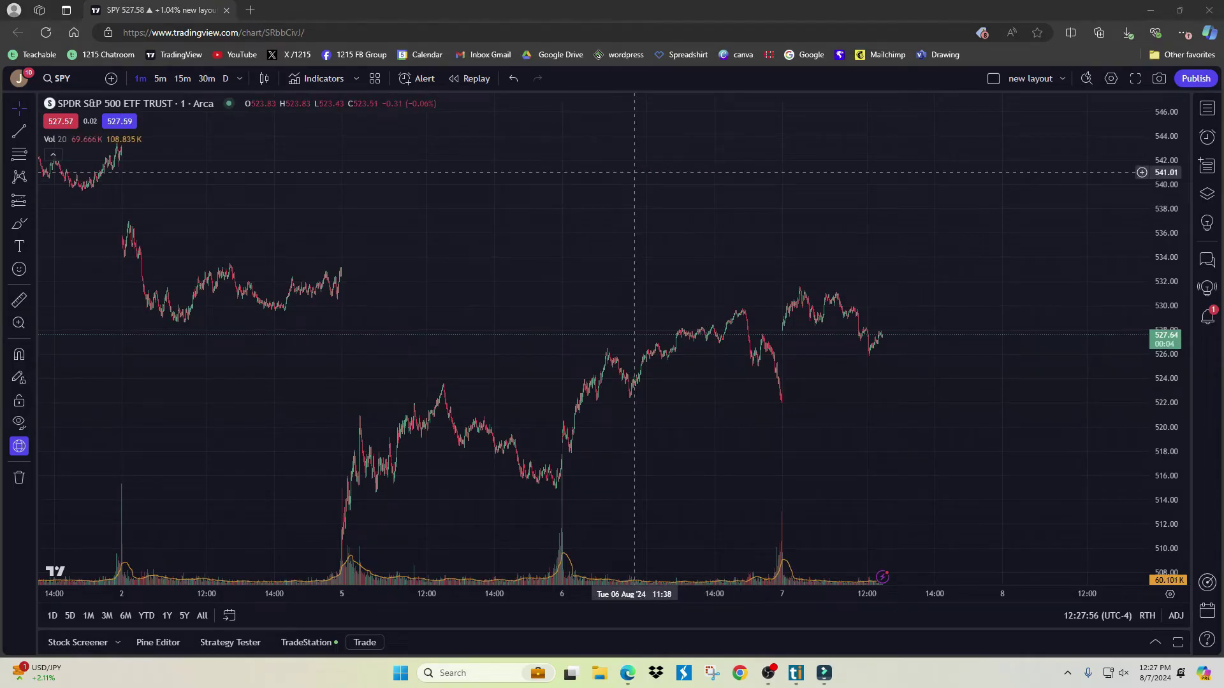
Step: Set the opacity of the chart's vertical grid lines to 0% in the chart's canvas settings
{"action": "right_click", "coordinate": [602, 160]}
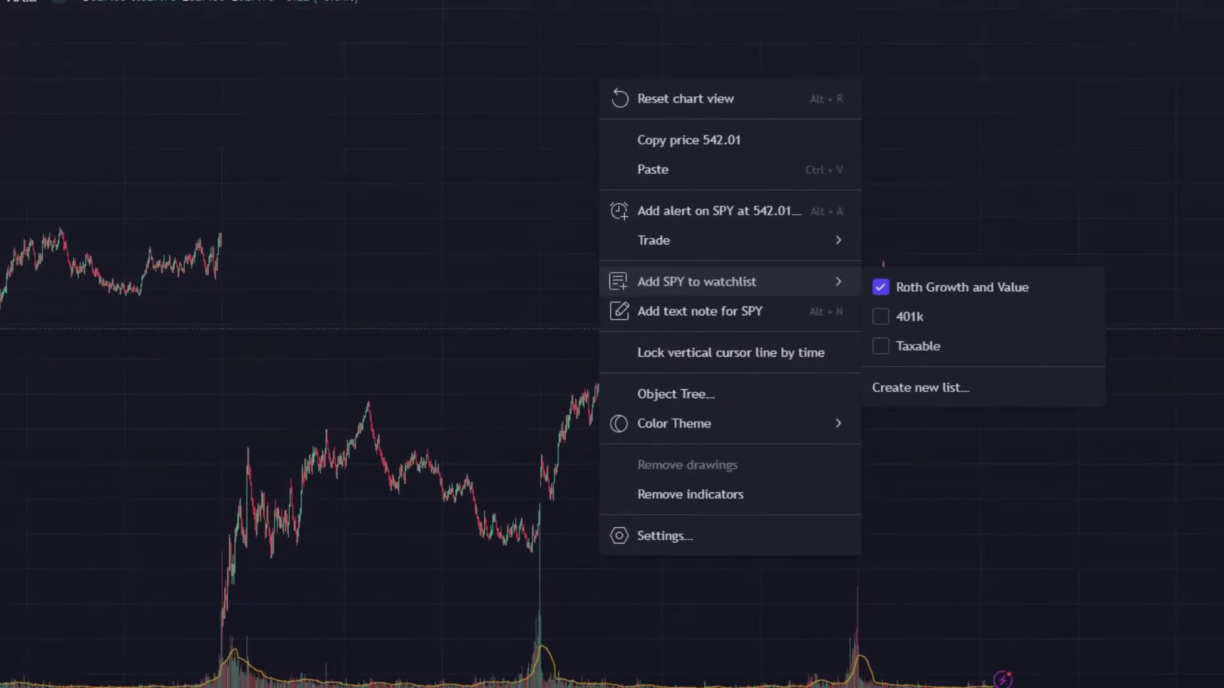
{"action": "left_click", "coordinate": [638, 475]}
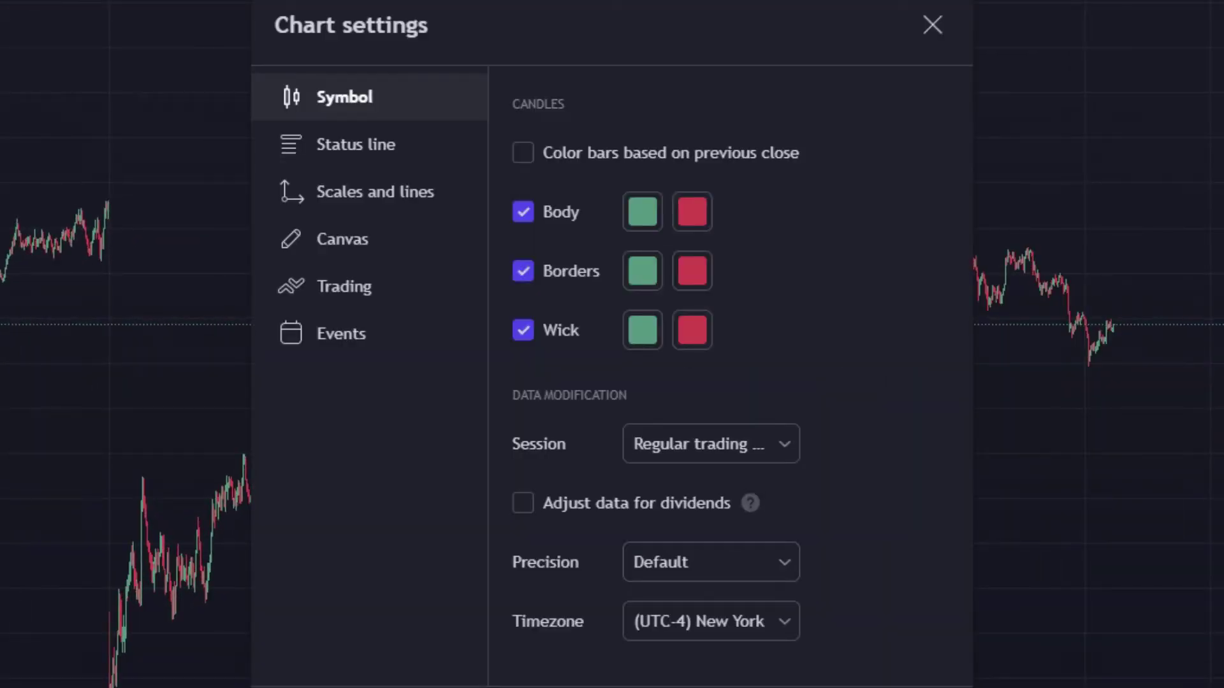
{"action": "key", "text": "ctrl+shift+3"}
{"action": "left_click_drag", "start_coordinate": [333, 253], "coordinate": [398, 253]}
{"action": "left_click", "coordinate": [344, 240]}
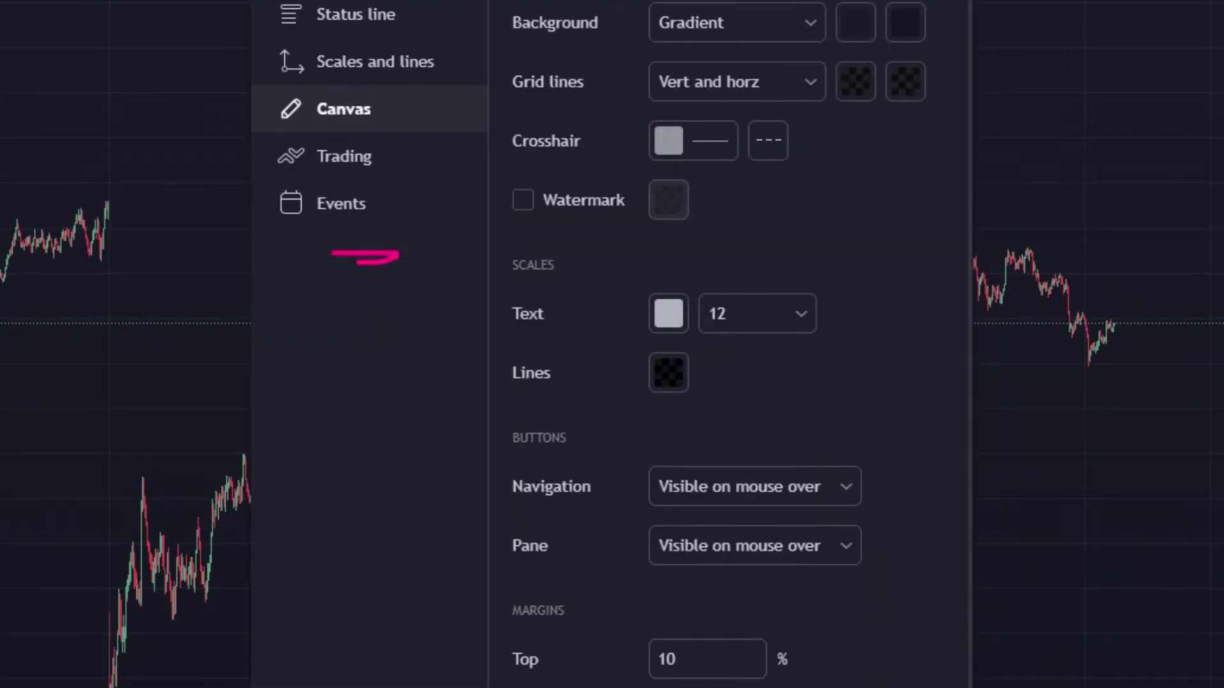
{"action": "left_click_drag", "start_coordinate": [507, 97], "coordinate": [628, 99]}
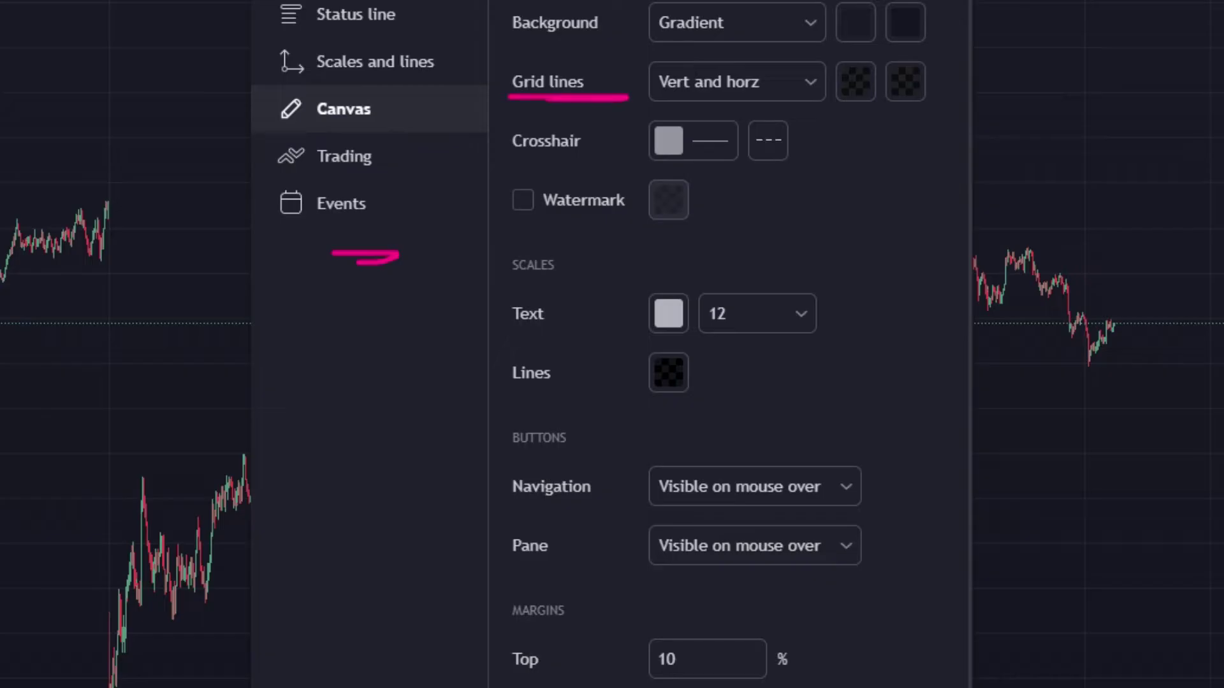
{"action": "left_click_drag", "start_coordinate": [912, 104], "coordinate": [886, 118]}
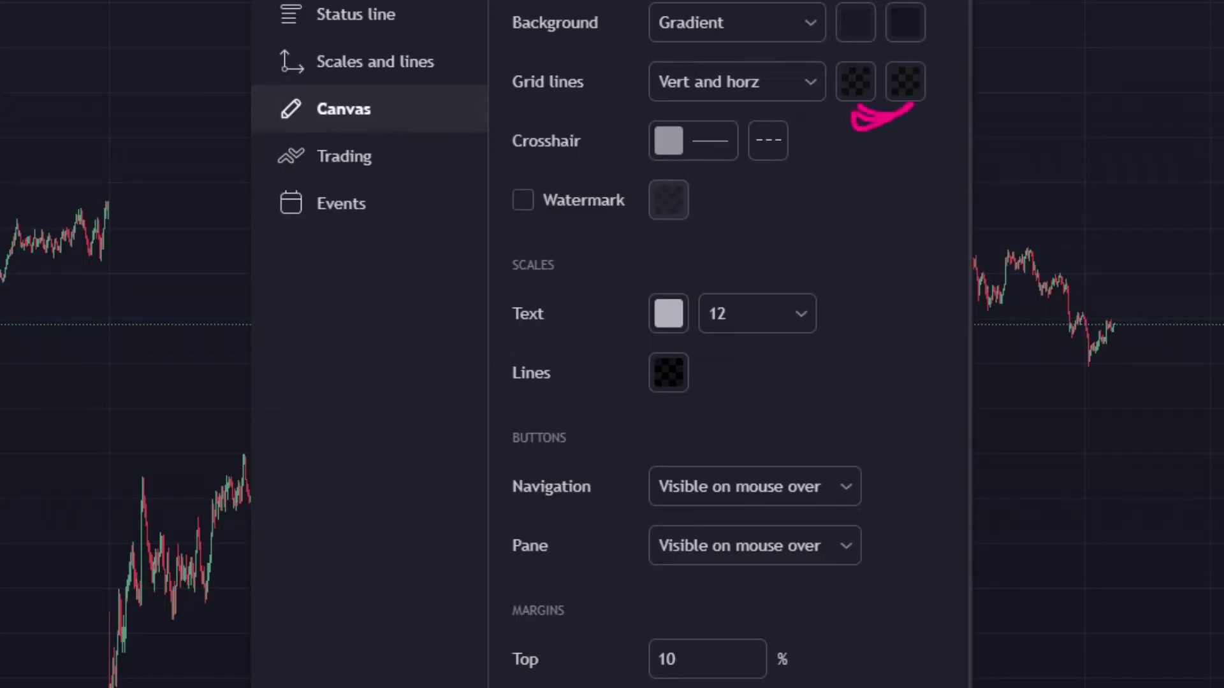
{"action": "left_click_drag", "start_coordinate": [855, 52], "coordinate": [873, 71]}
{"action": "left_click", "coordinate": [856, 81]}
{"action": "mouse_move", "coordinate": [887, 422]}
{"action": "left_mouse_down"}
{"action": "mouse_move", "coordinate": [827, 441]}
{"action": "mouse_move", "coordinate": [890, 426]}
{"action": "mouse_move", "coordinate": [969, 448]}
{"action": "mouse_move", "coordinate": [855, 448]}
{"action": "left_mouse_up"}
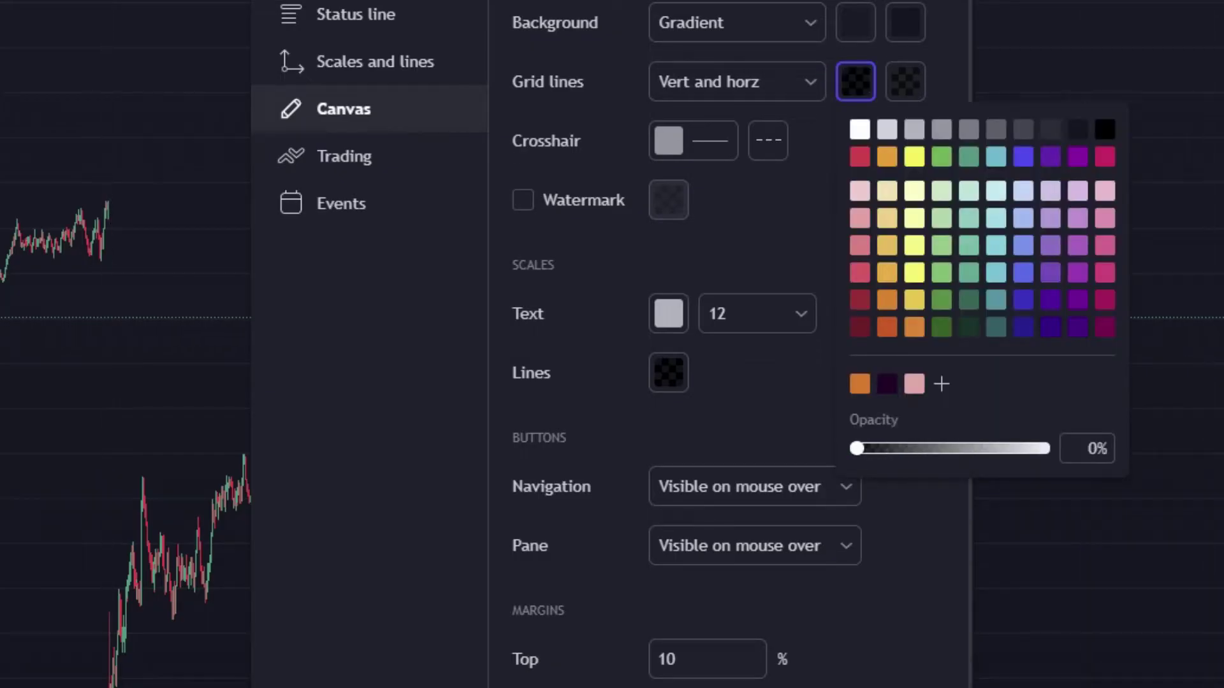
{"action": "left_click_drag", "start_coordinate": [1083, 424], "coordinate": [1138, 425]}
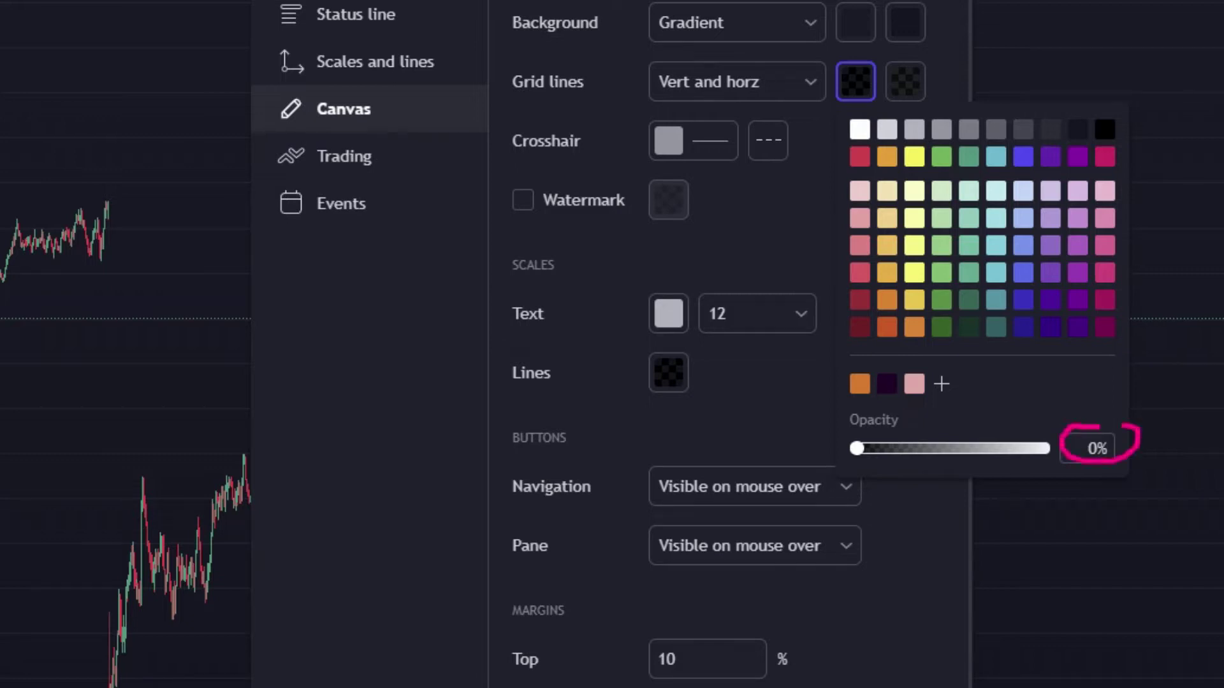
{"action": "key", "text": "Escape"}
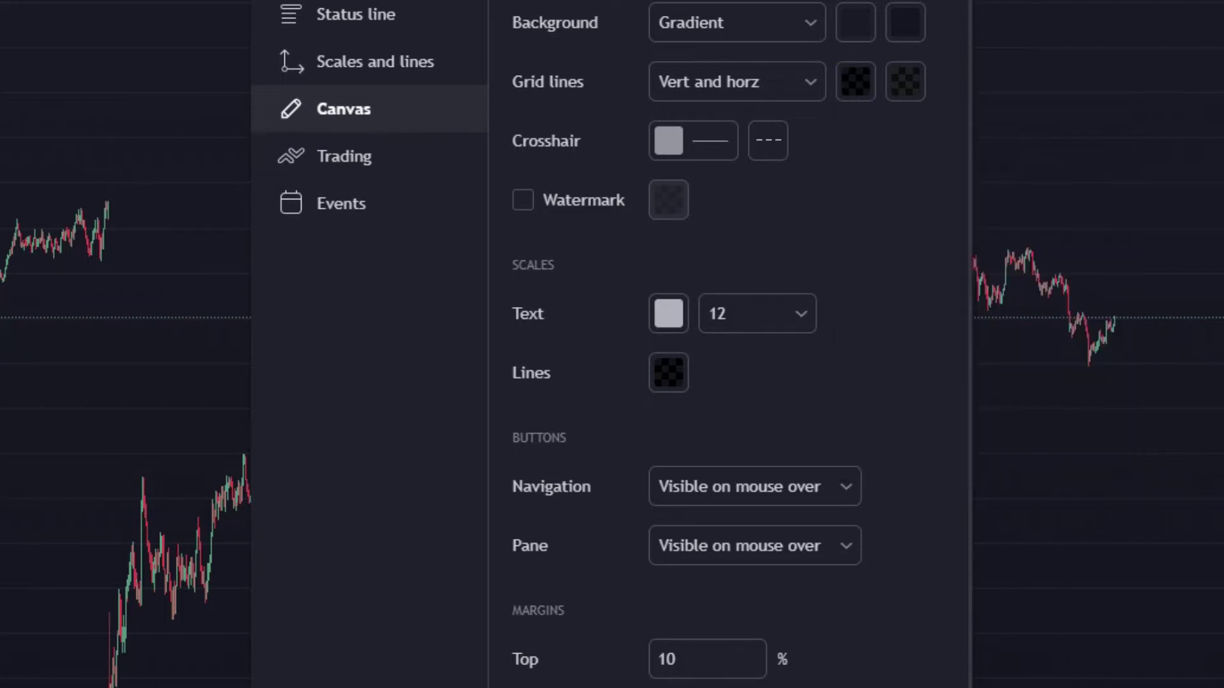
Step: Make the horizontal grid lines fully transparent and apply the chart settings
{"action": "left_click", "coordinate": [905, 82]}
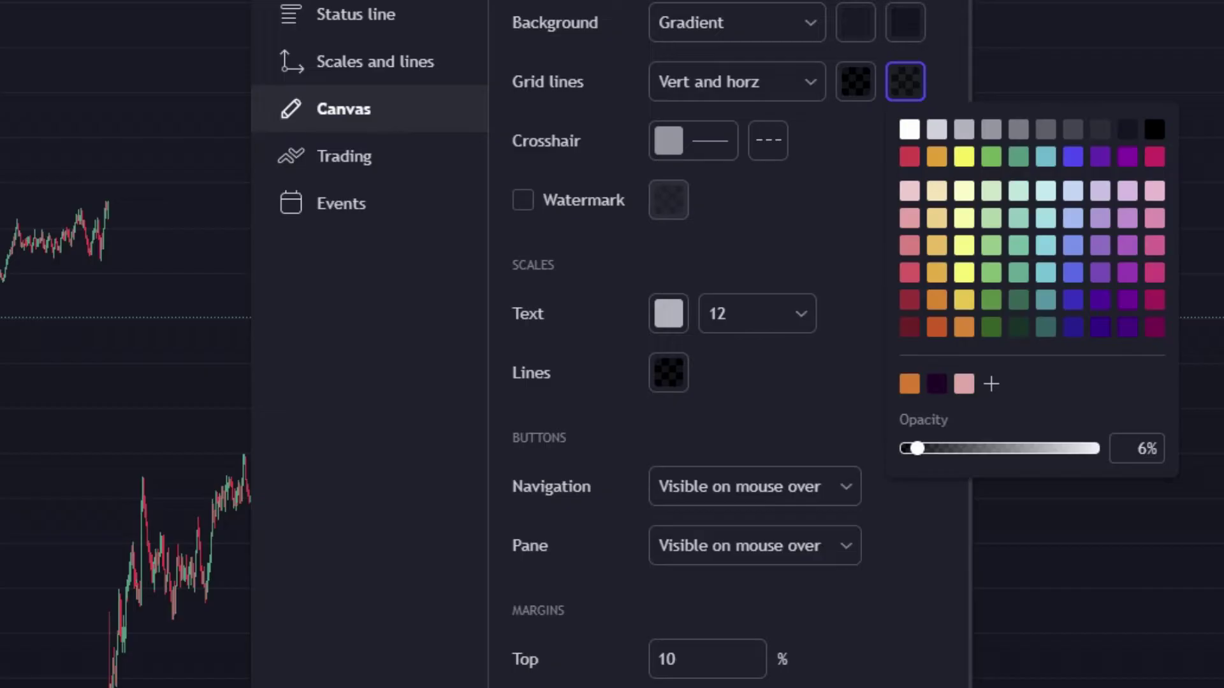
{"action": "left_click", "coordinate": [934, 448]}
{"action": "left_click_drag", "start_coordinate": [934, 449], "coordinate": [905, 448]}
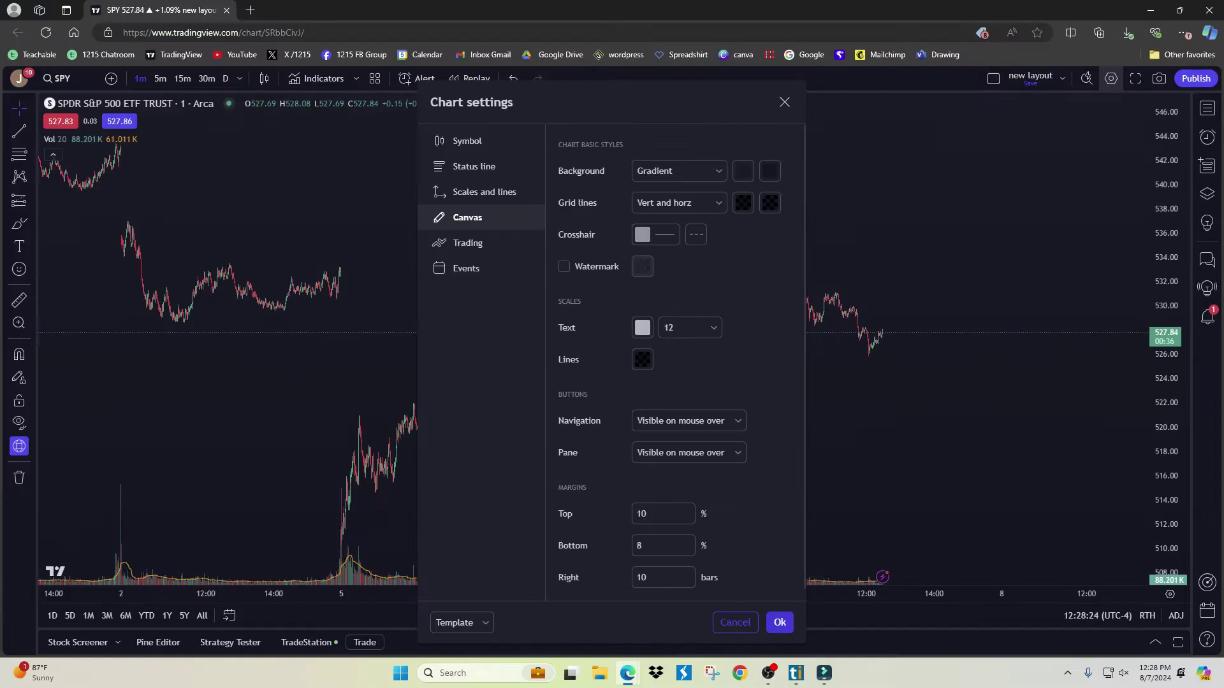
{"action": "left_click", "coordinate": [778, 623]}
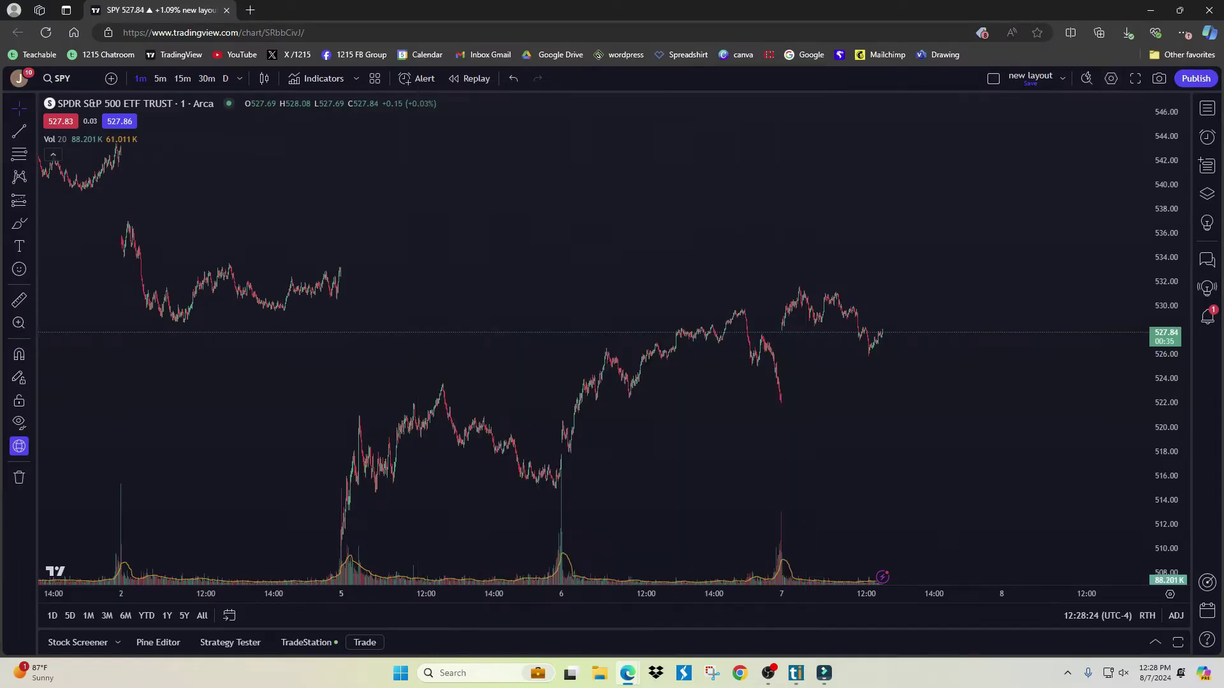
{"action": "scroll", "coordinate": [554, 258], "scroll_direction": "up", "scroll_amount": 5}
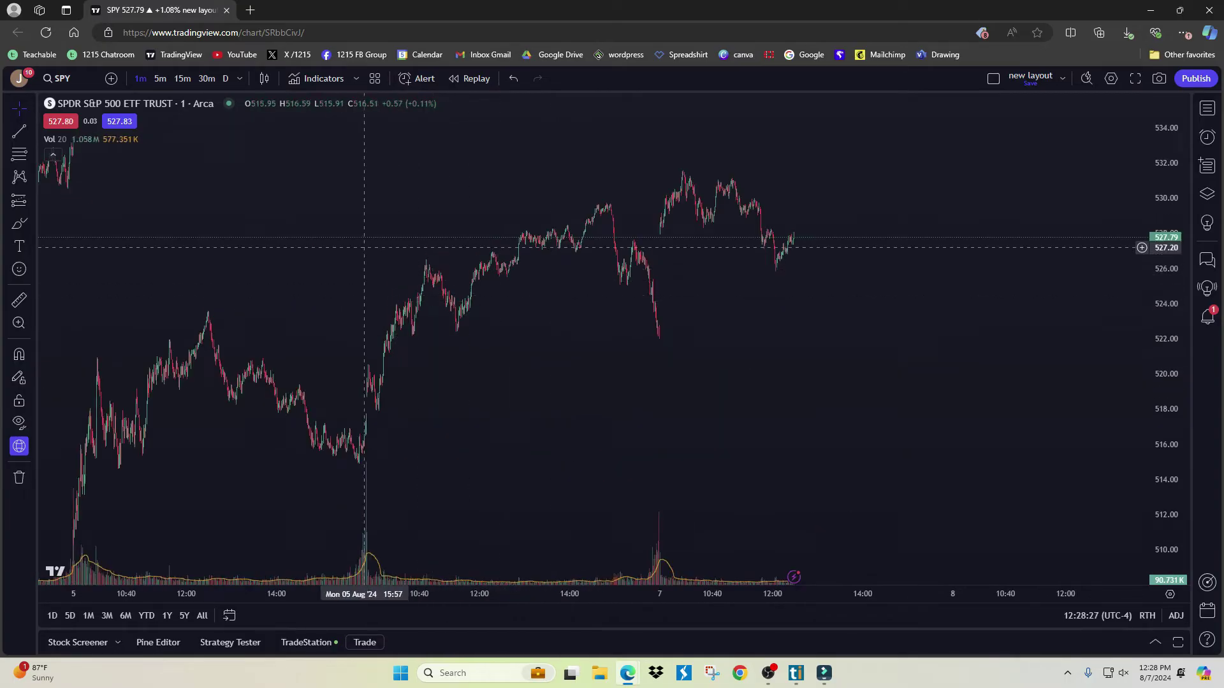
{"action": "scroll", "coordinate": [365, 247], "scroll_direction": "down", "scroll_amount": 2}
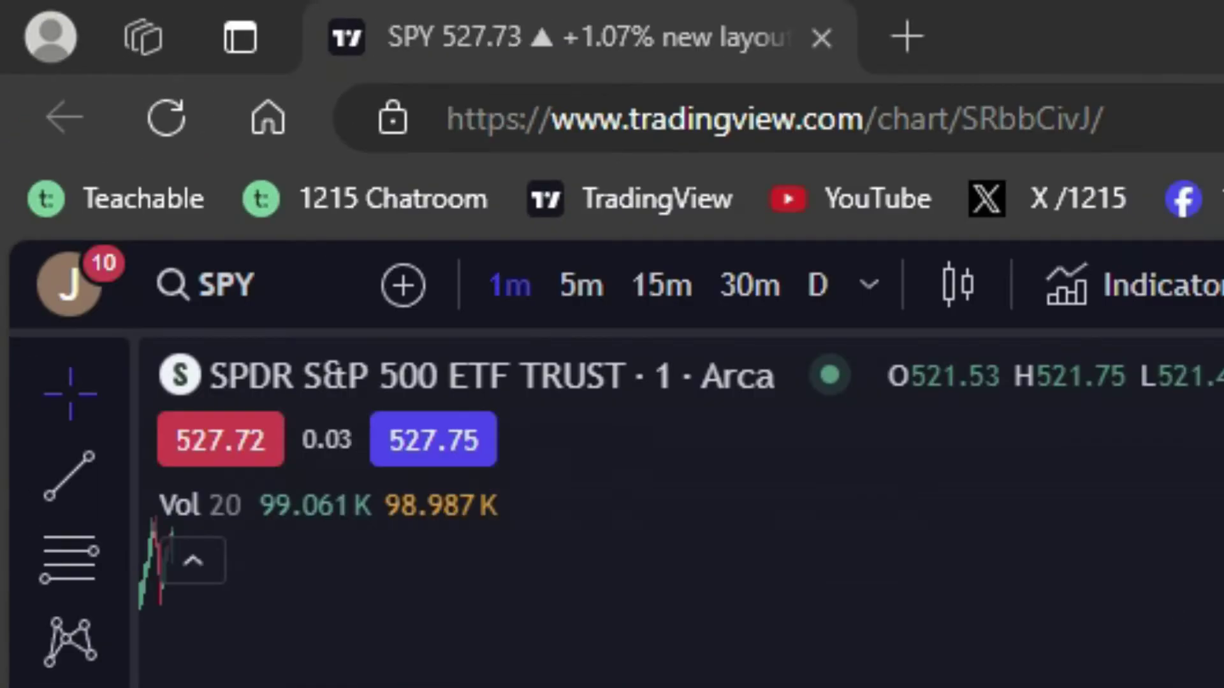
{"action": "left_click_drag", "start_coordinate": [814, 478], "coordinate": [862, 479]}
{"action": "left_click_drag", "start_coordinate": [191, 321], "coordinate": [263, 311]}
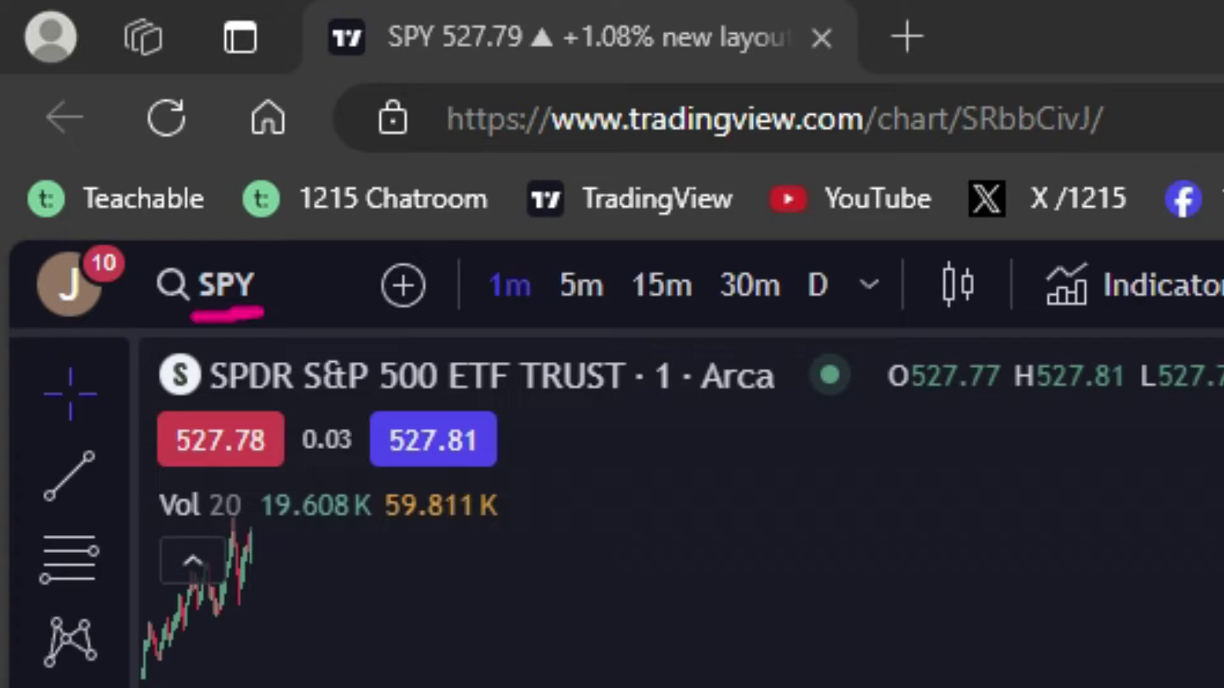
{"action": "left_click_drag", "start_coordinate": [211, 397], "coordinate": [603, 395]}
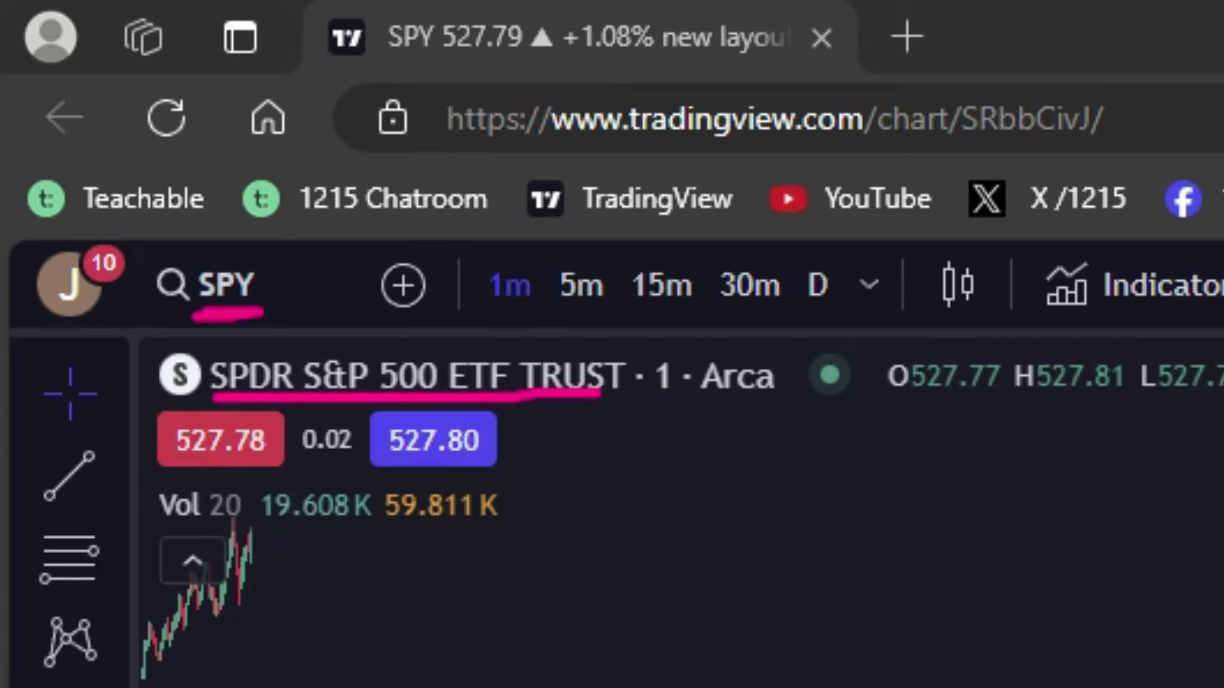
{"action": "key", "text": "Escape"}
{"action": "mouse_move", "coordinate": [262, 236]}
{"action": "left_mouse_down"}
{"action": "mouse_move", "coordinate": [298, 264]}
{"action": "mouse_move", "coordinate": [265, 227]}
{"action": "left_mouse_up"}
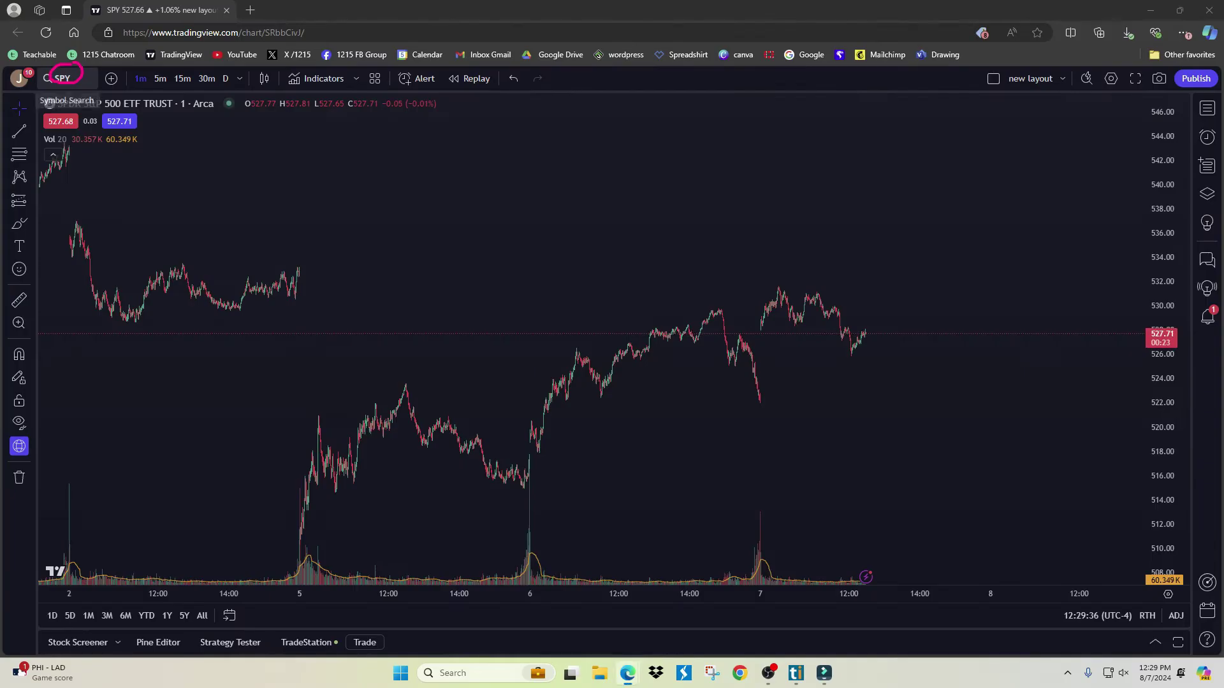
Step: Change the charted symbol to AAPL through the symbol search
{"action": "left_click", "coordinate": [62, 78]}
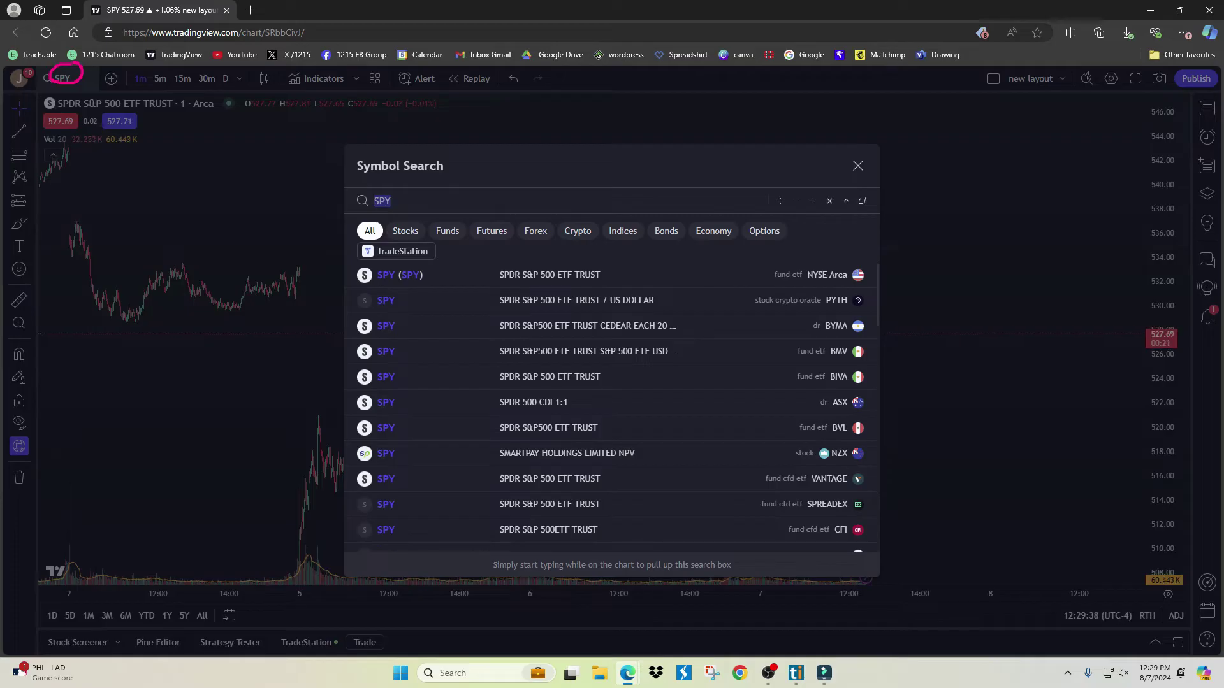
{"action": "type", "text": "AAPL"}
{"action": "key", "text": "Return"}
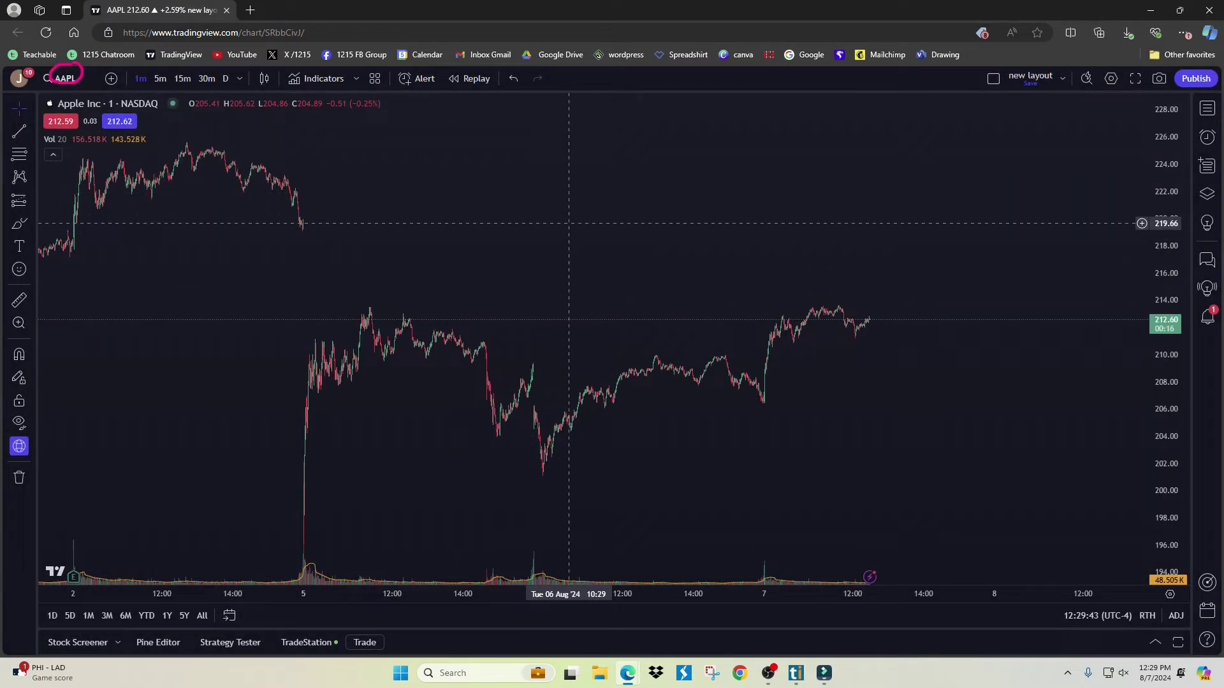
Step: Change the charted symbol to GOOG and display it on the daily interval
{"action": "type", "text": "GOOG"}
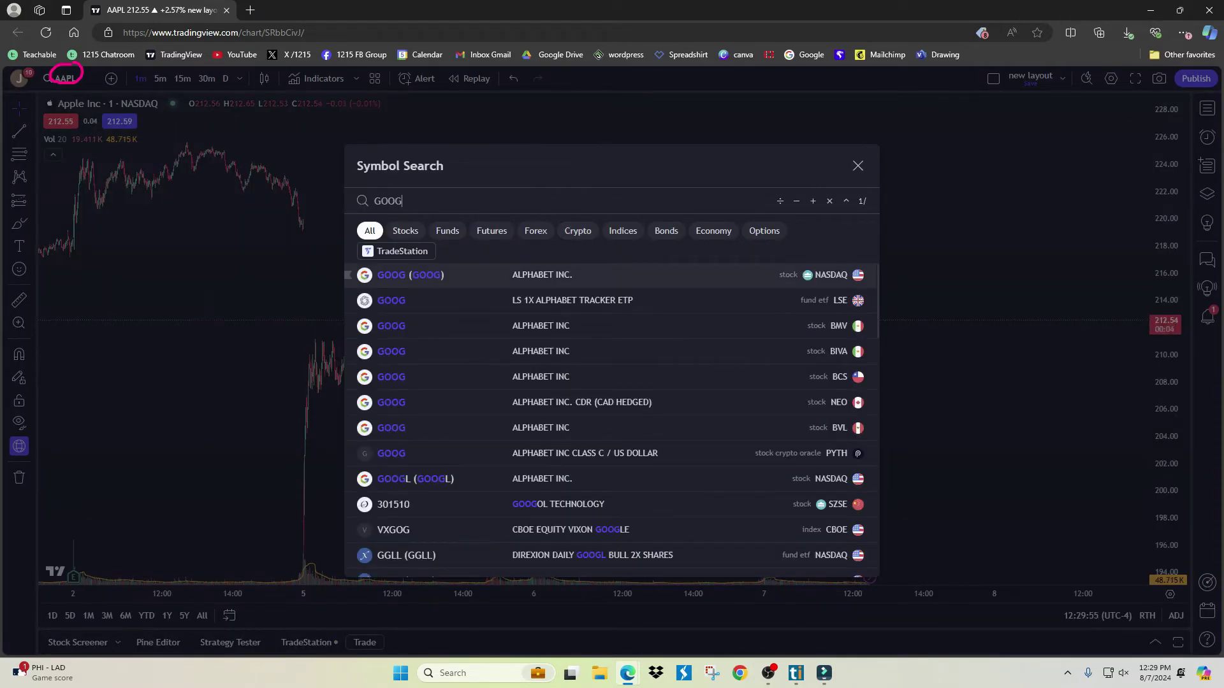
{"action": "key", "text": "Return"}
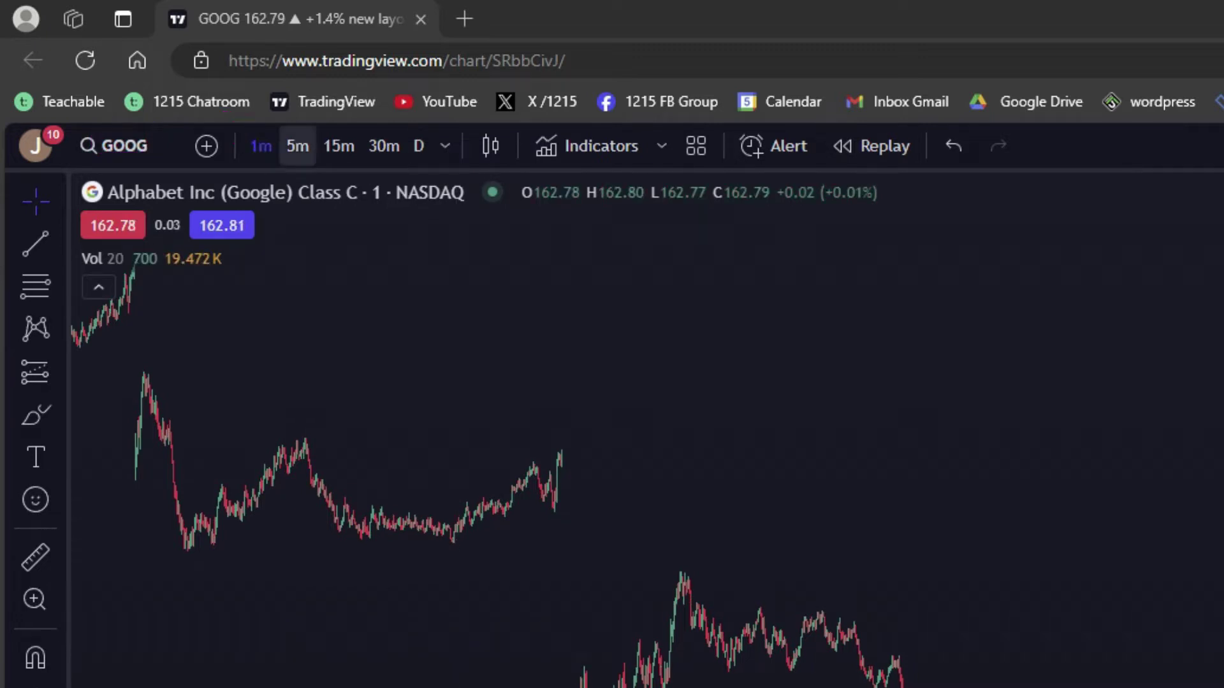
{"action": "left_click", "coordinate": [418, 146]}
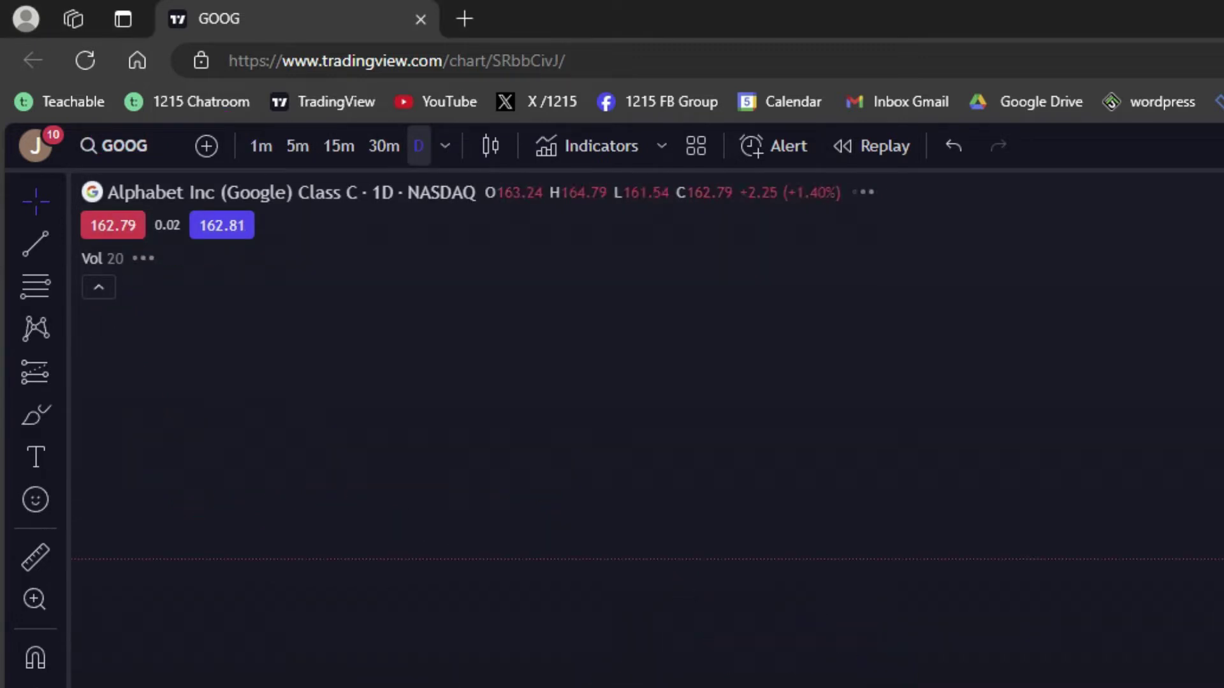
{"action": "left_click_drag", "start_coordinate": [251, 137], "coordinate": [355, 131]}
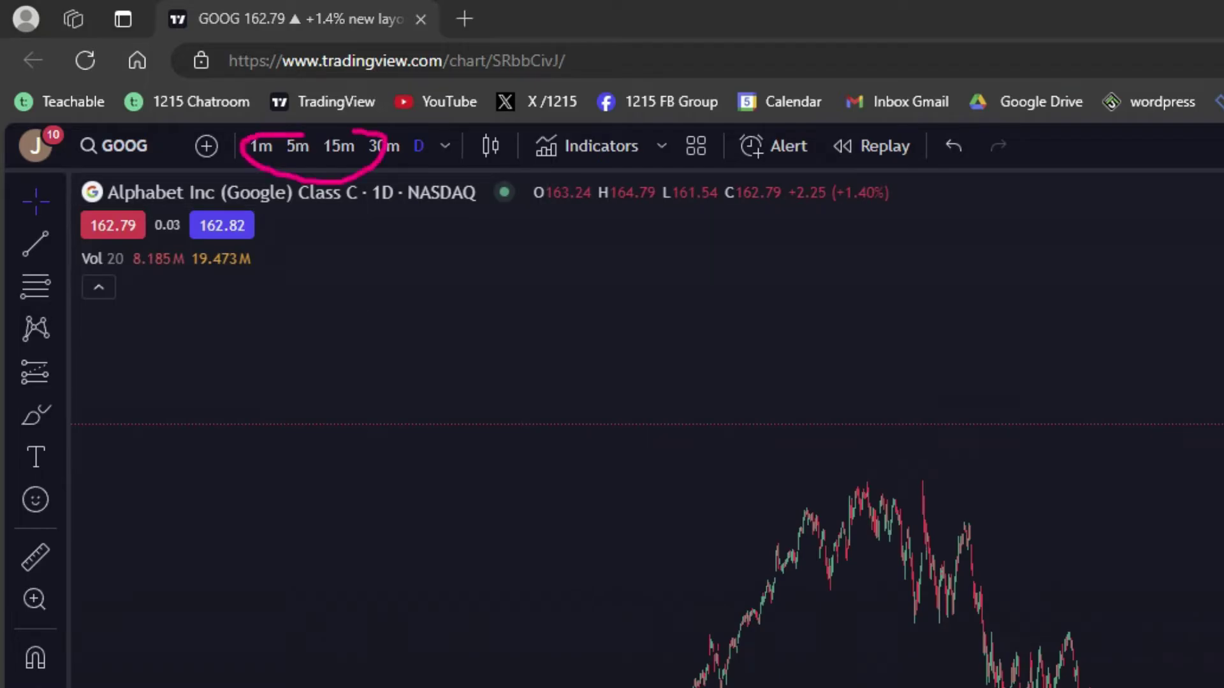
{"action": "mouse_move", "coordinate": [441, 123]}
{"action": "left_mouse_down"}
{"action": "mouse_move", "coordinate": [425, 145]}
{"action": "mouse_move", "coordinate": [467, 141]}
{"action": "left_mouse_up"}
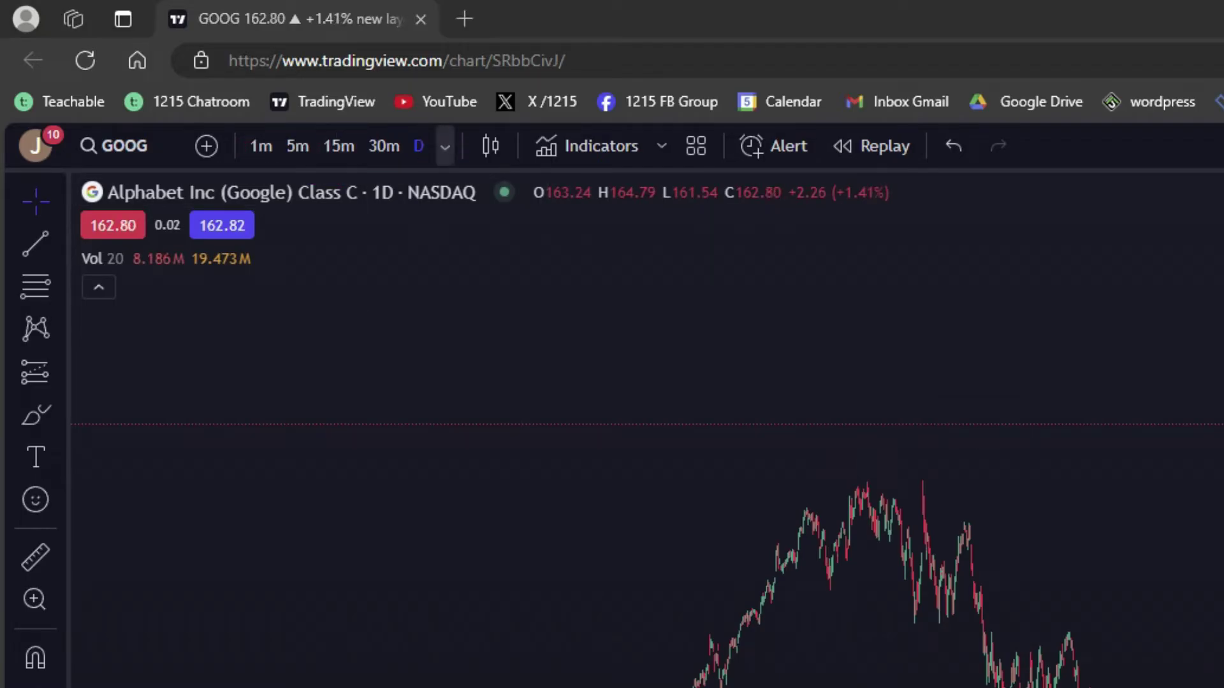
Step: Look through the available chart intervals, from ticks to hours, and open the custom interval option
{"action": "left_click", "coordinate": [444, 146]}
{"action": "scroll", "coordinate": [290, 203], "scroll_direction": "down", "scroll_amount": 5}
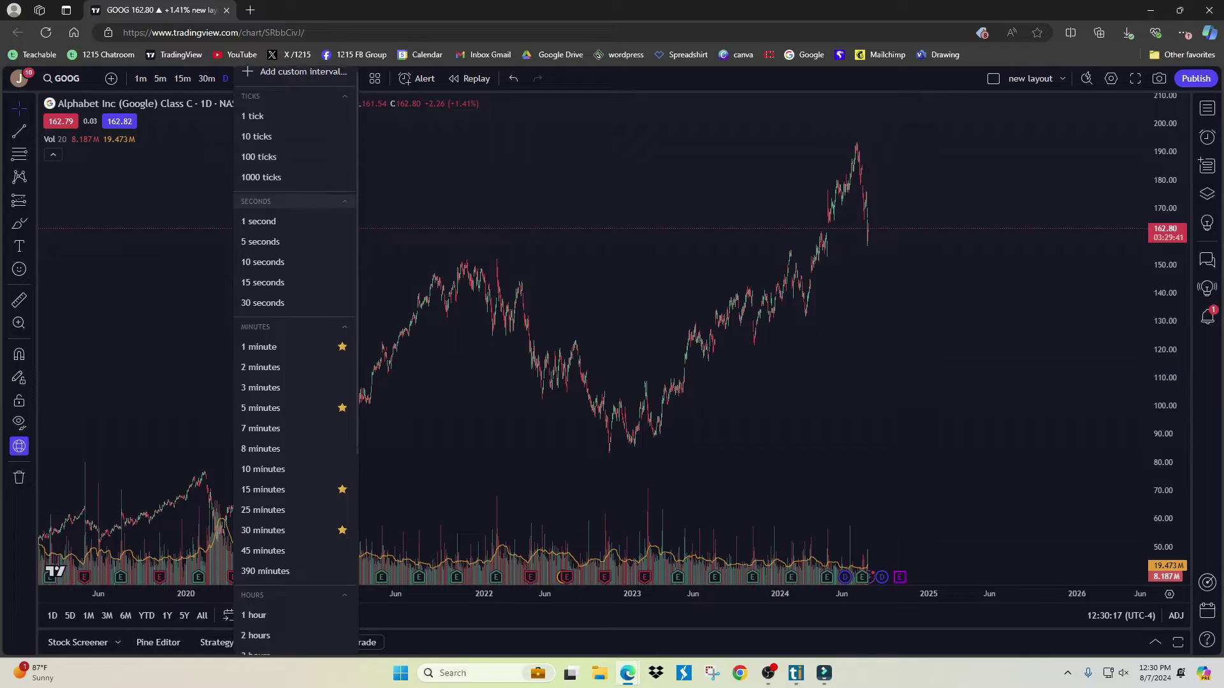
{"action": "scroll", "coordinate": [290, 265], "scroll_direction": "up", "scroll_amount": 5}
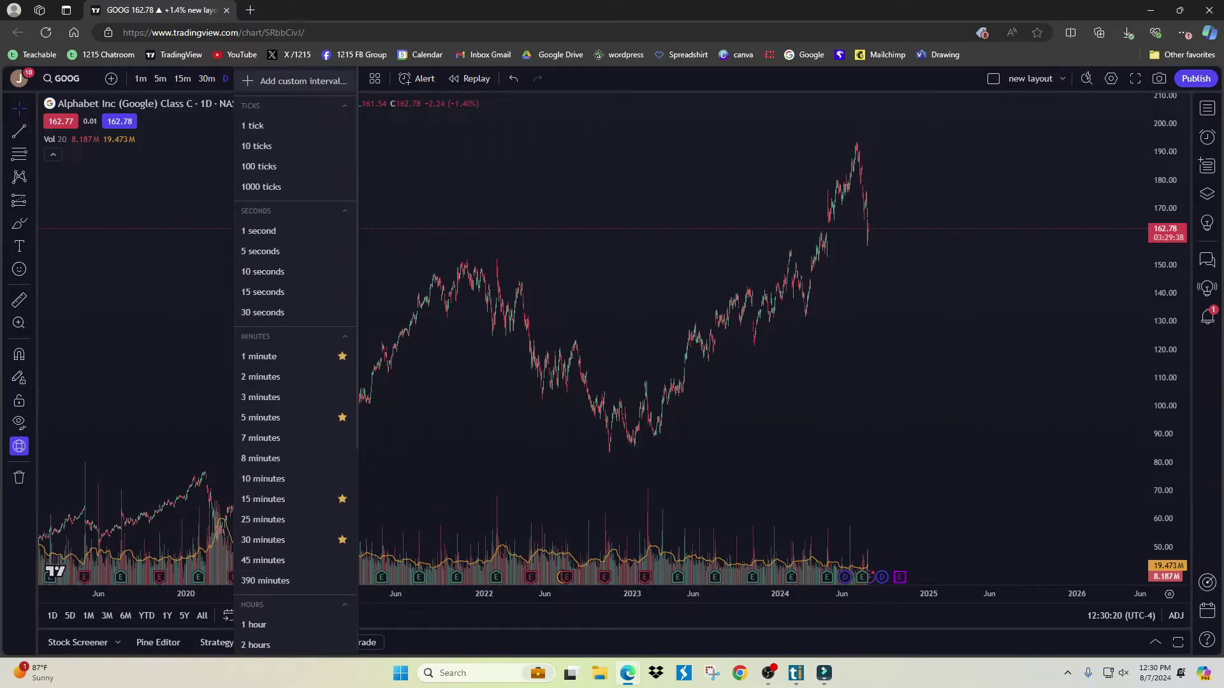
{"action": "left_click", "coordinate": [294, 81]}
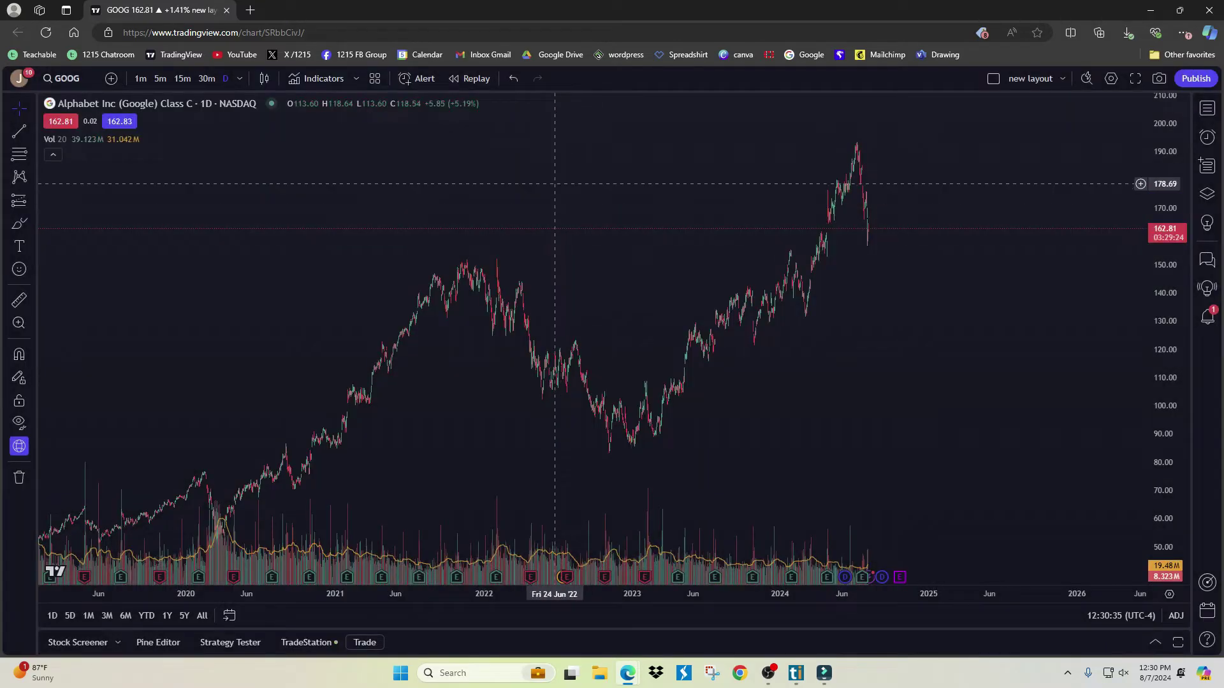
Step: Set the GOOG chart to the 1-minute interval
{"action": "left_click", "coordinate": [140, 79]}
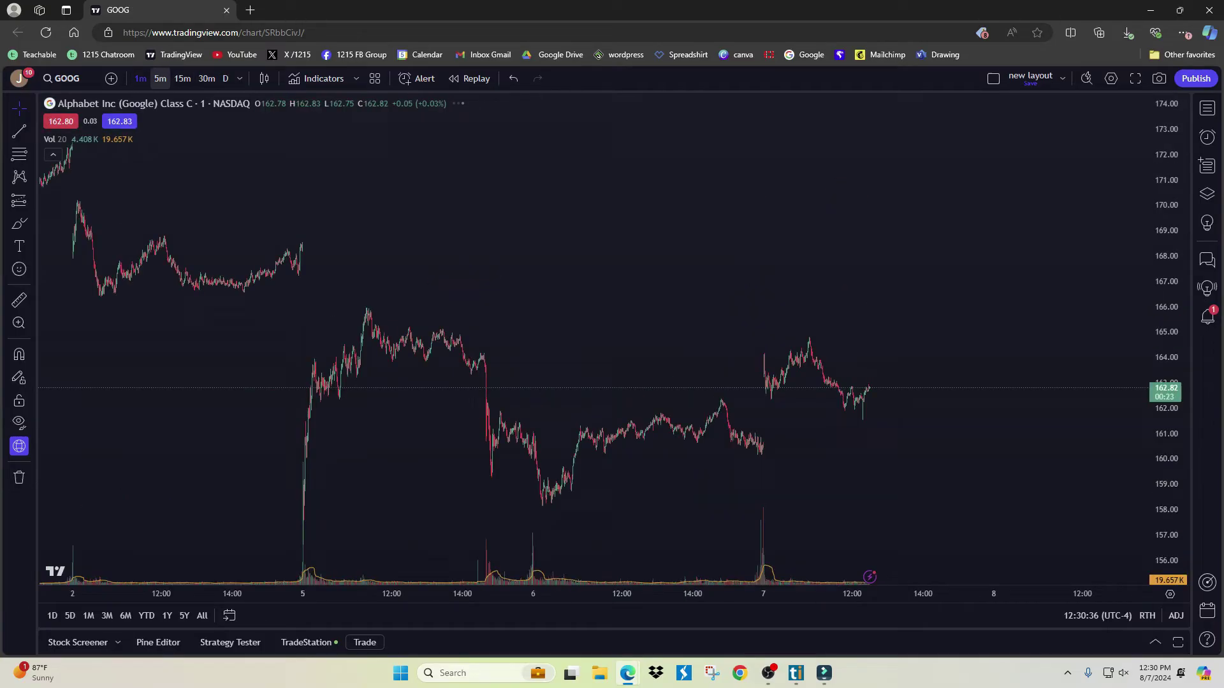
{"action": "scroll", "coordinate": [383, 268], "scroll_direction": "down", "scroll_amount": 3}
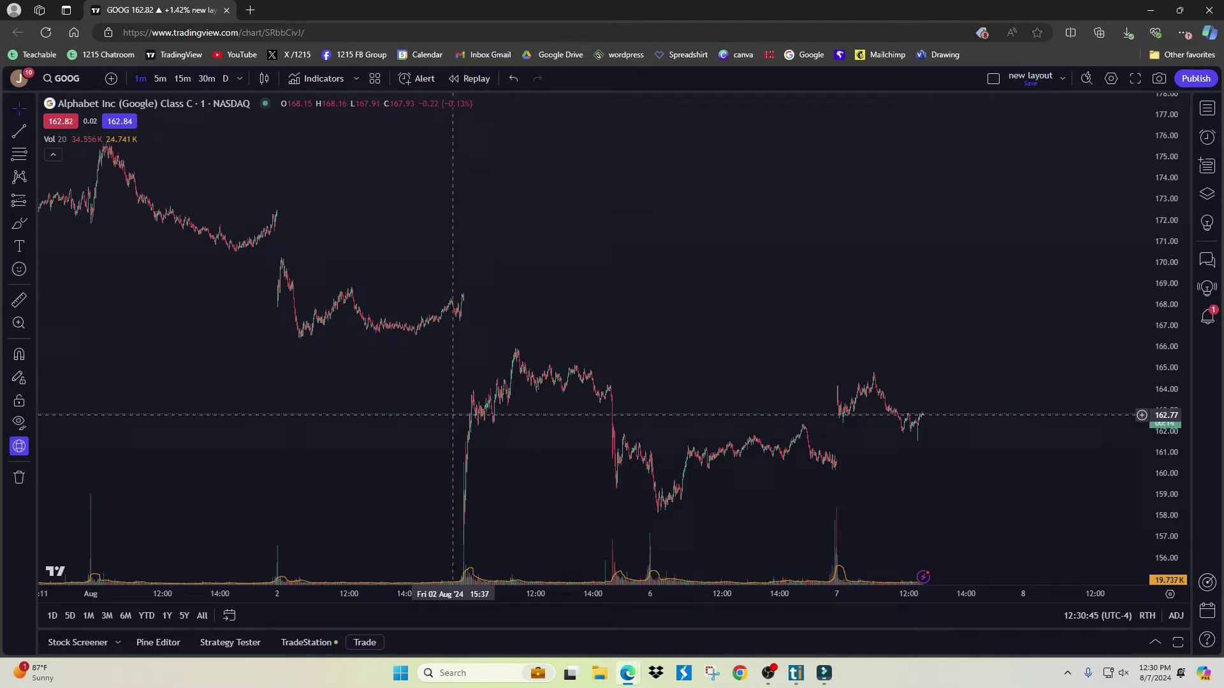
Step: Set the chart's session to Extended trading hours in the symbol settings and move the dialog off the candles
{"action": "right_click", "coordinate": [518, 202]}
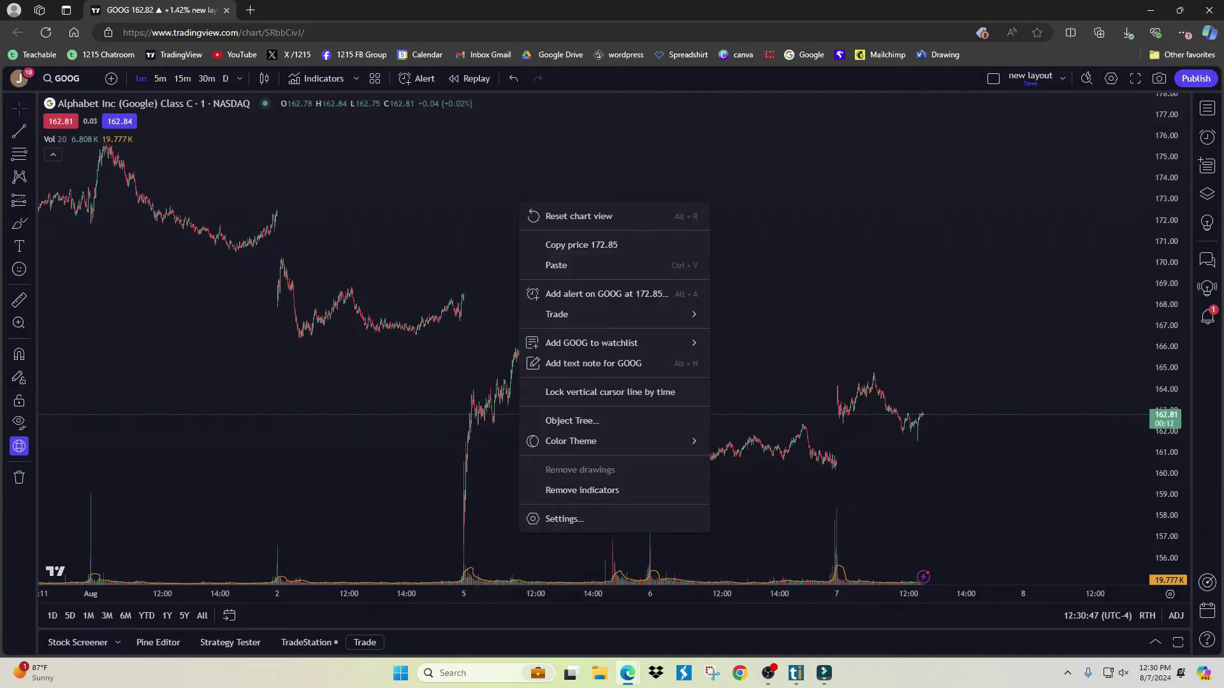
{"action": "left_click", "coordinate": [560, 518]}
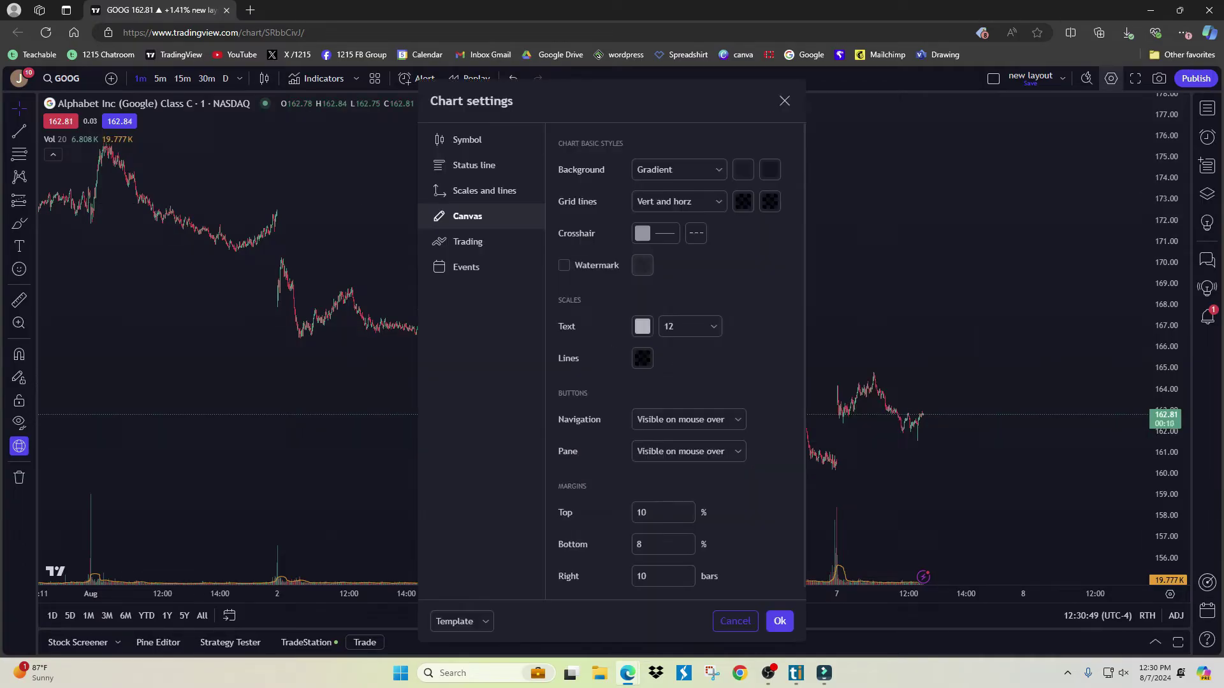
{"action": "left_click_drag", "start_coordinate": [439, 149], "coordinate": [497, 144]}
{"action": "left_click", "coordinate": [467, 140]}
{"action": "left_click_drag", "start_coordinate": [559, 336], "coordinate": [578, 335]}
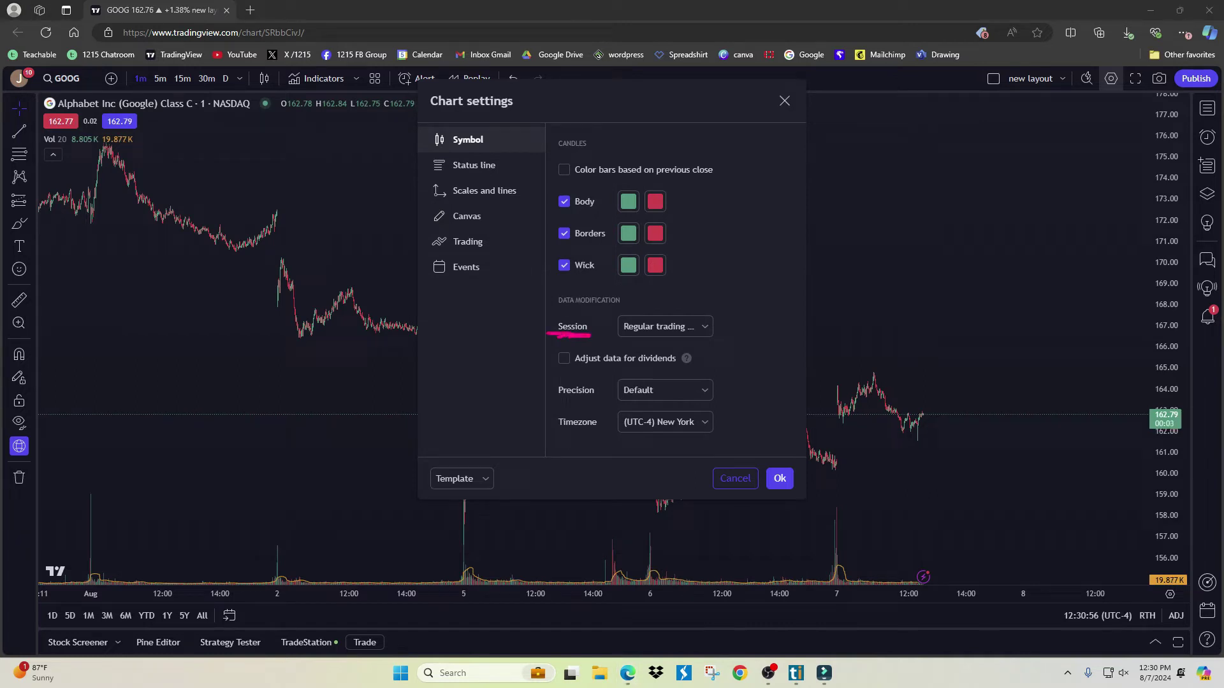
{"action": "key", "text": "Escape"}
{"action": "left_click", "coordinate": [664, 326]}
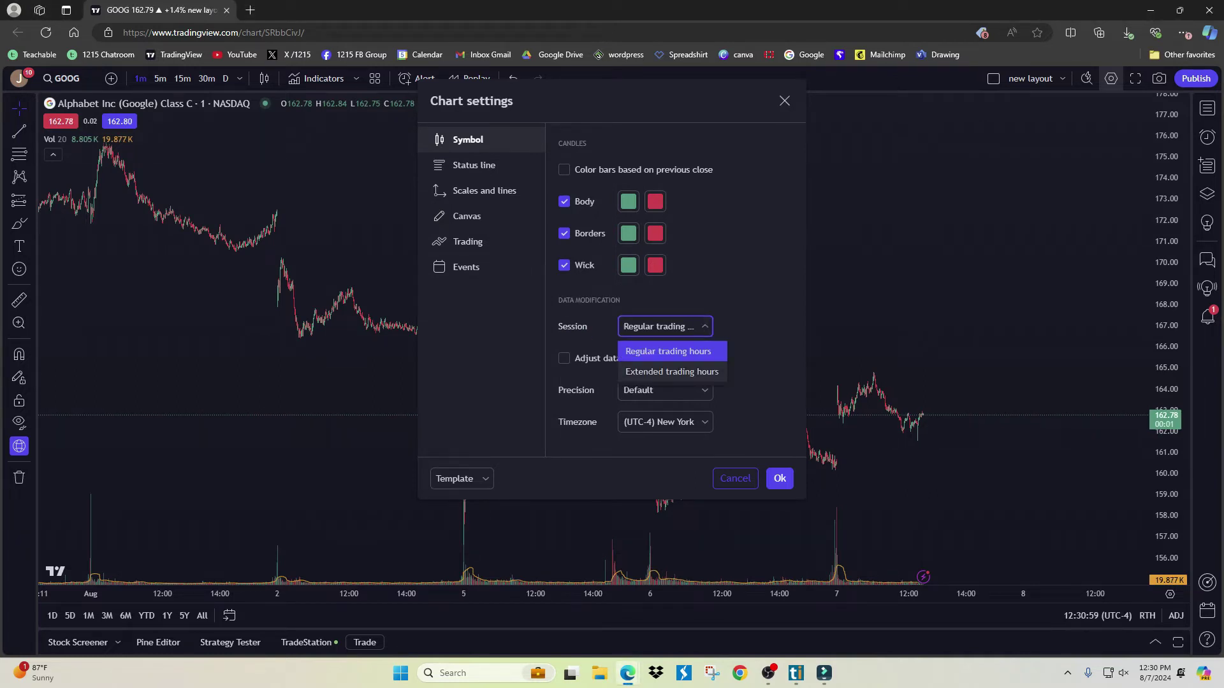
{"action": "left_click", "coordinate": [672, 372]}
{"action": "left_click_drag", "start_coordinate": [624, 100], "coordinate": [963, 132]}
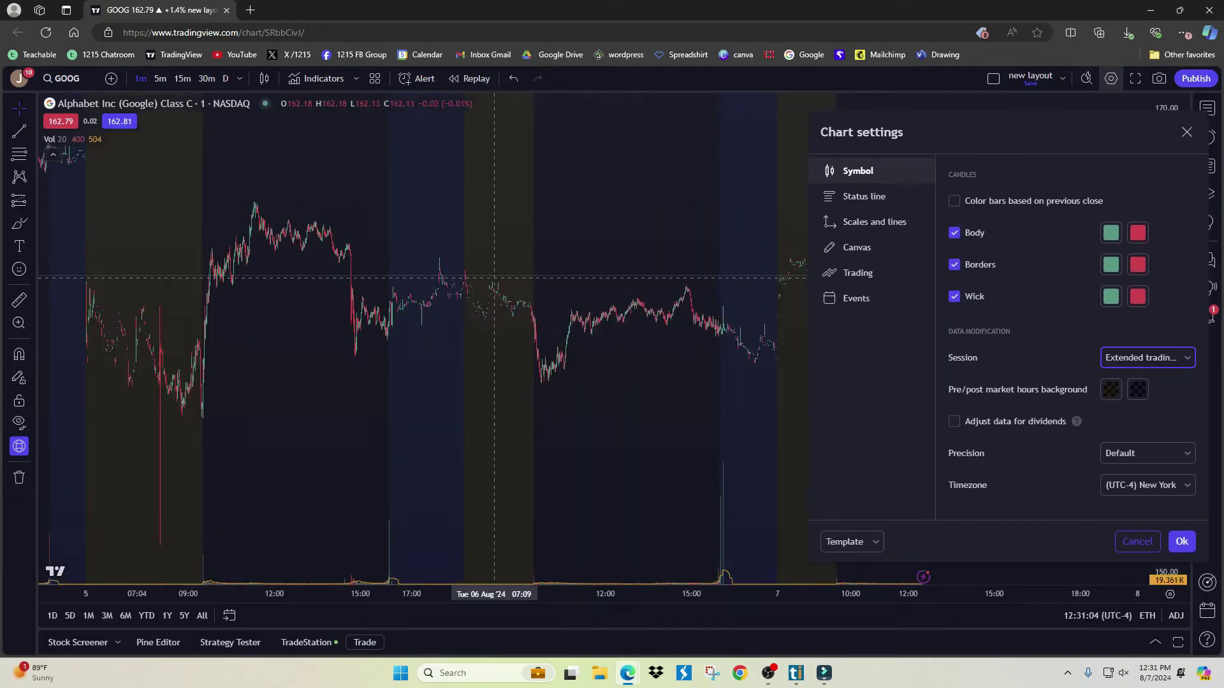
Step: Examine the shaded after-hours and pre-market stretches on the GOOG chart, marking their extents
{"action": "key", "text": "ctrl+2"}
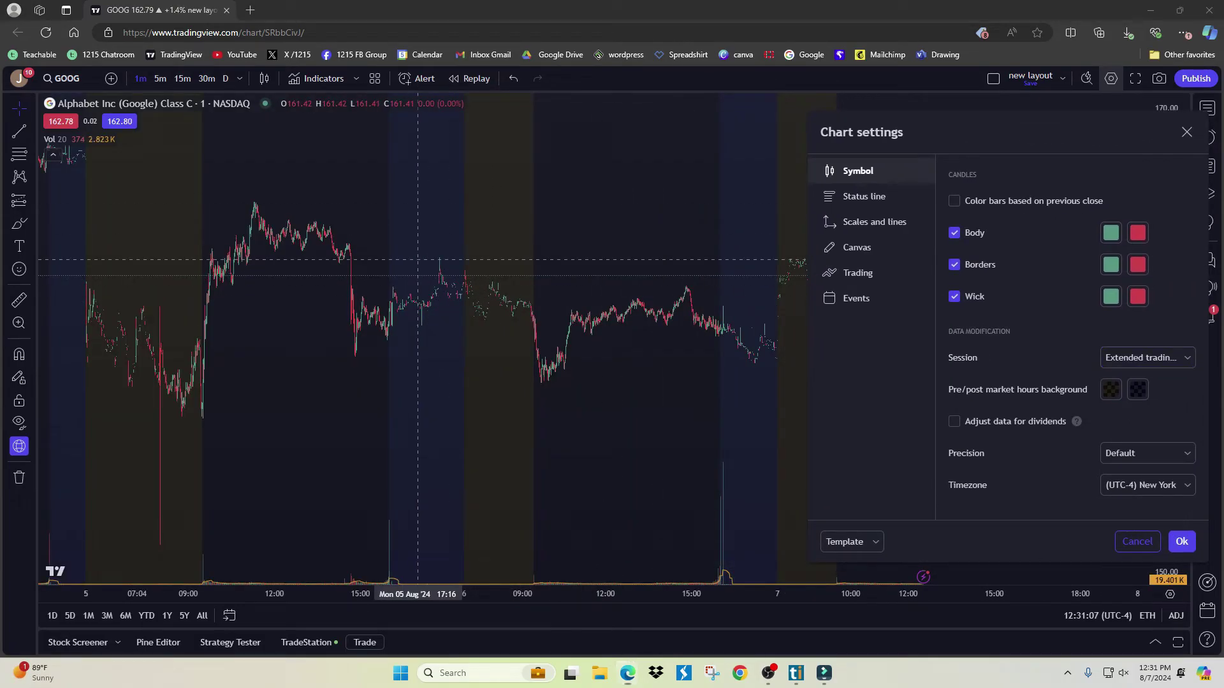
{"action": "left_click_drag", "start_coordinate": [383, 184], "coordinate": [398, 310]}
{"action": "left_click_drag", "start_coordinate": [531, 196], "coordinate": [515, 293]}
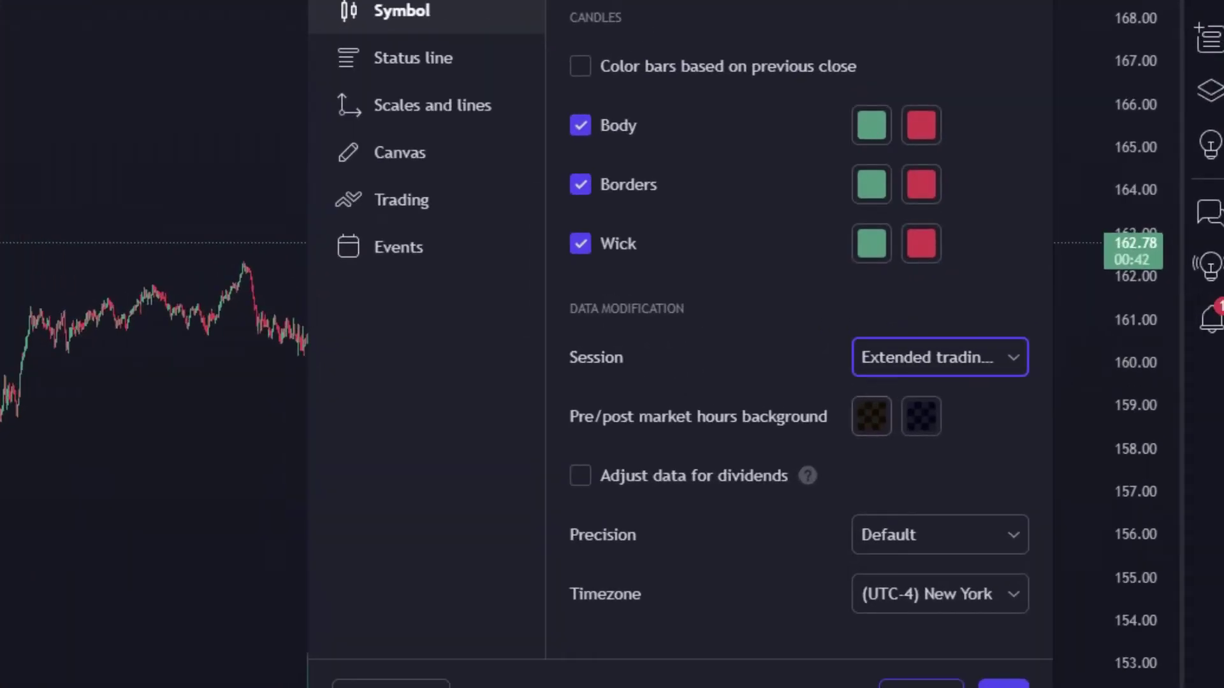
Step: Set the pre-market hours background colour to yellow
{"action": "mouse_move", "coordinate": [874, 383]}
{"action": "left_mouse_down"}
{"action": "mouse_move", "coordinate": [846, 443]}
{"action": "mouse_move", "coordinate": [898, 399]}
{"action": "left_mouse_up"}
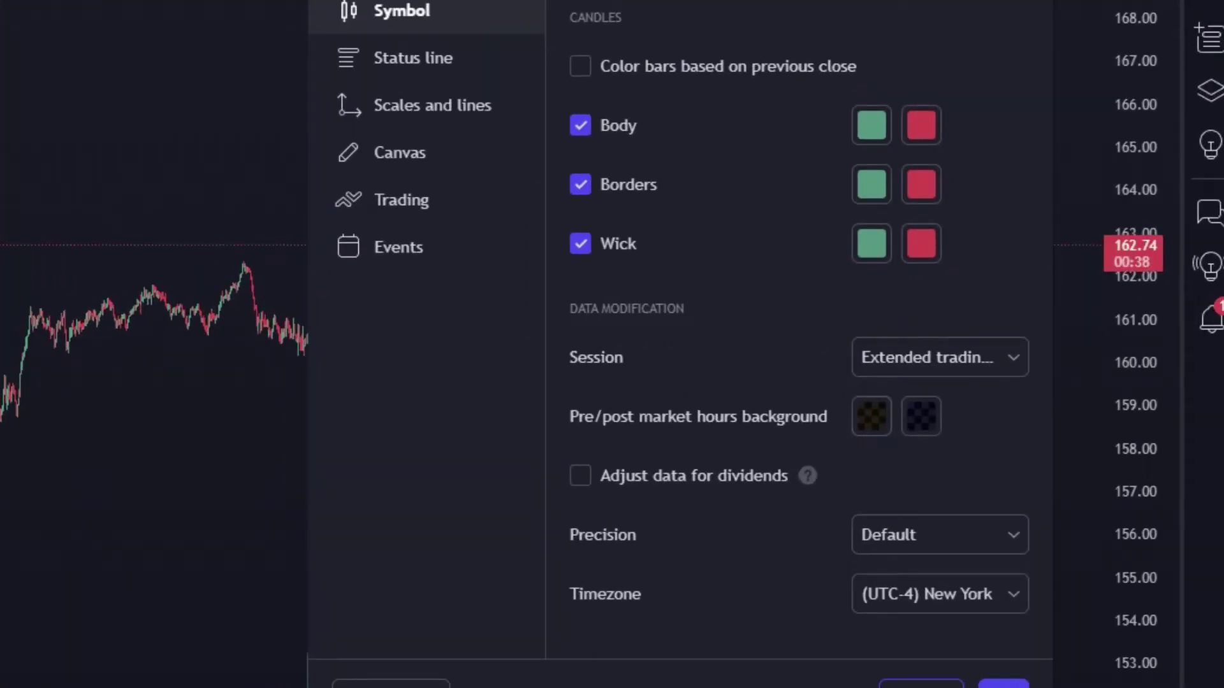
{"action": "left_click", "coordinate": [871, 417]}
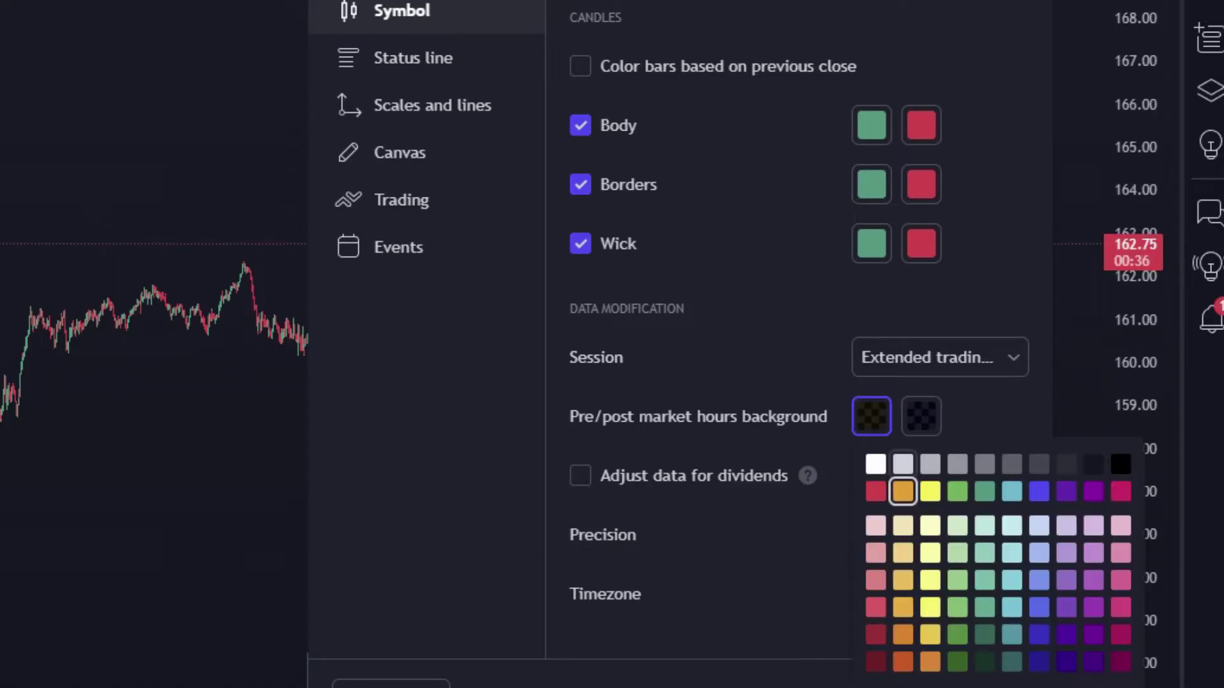
{"action": "left_click", "coordinate": [930, 491]}
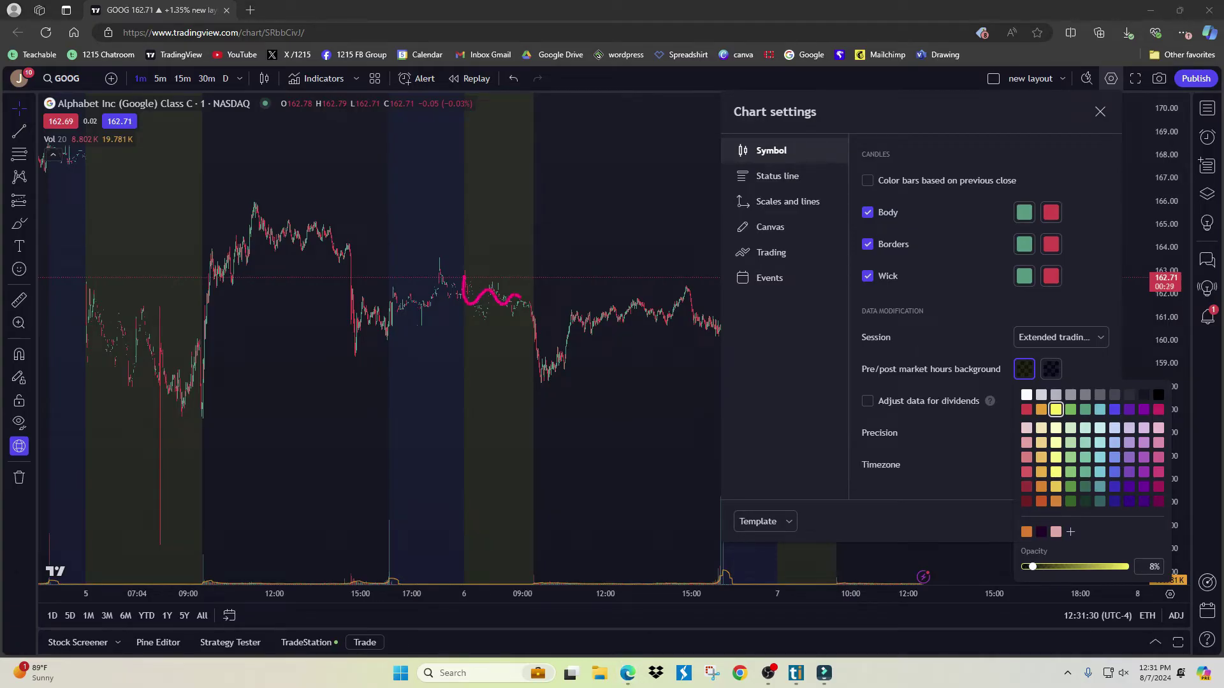
{"action": "key", "text": "Escape"}
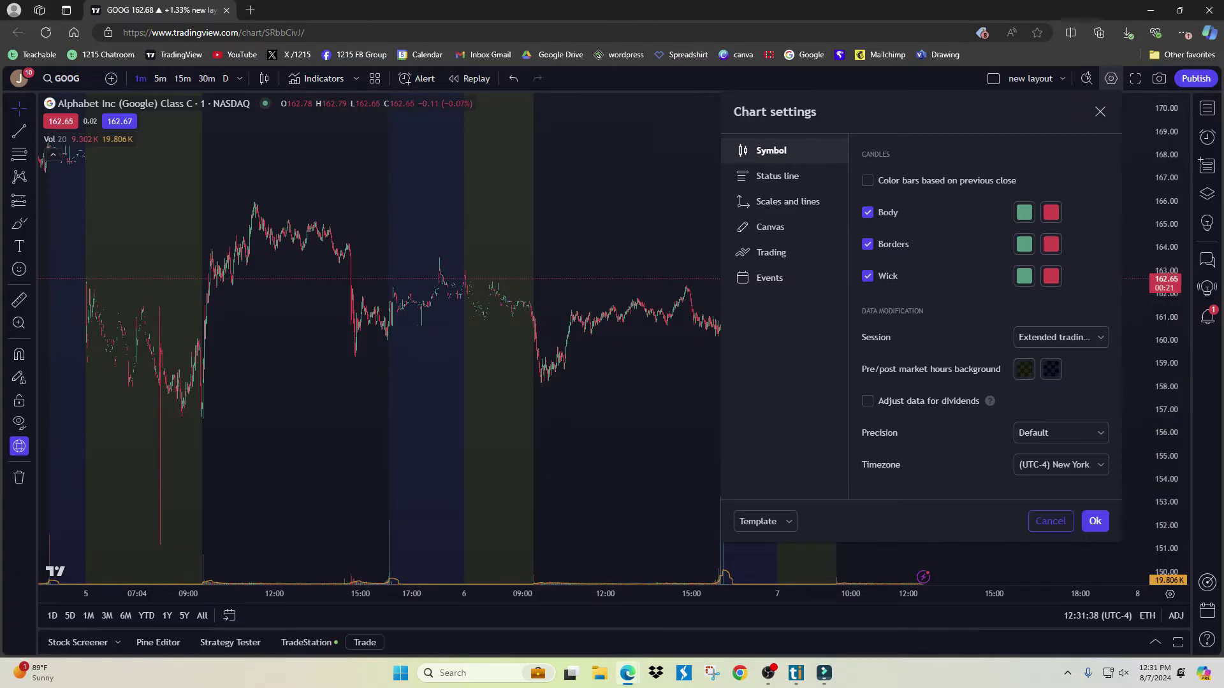
Step: Set the post-market hours background colour to purple
{"action": "left_click_drag", "start_coordinate": [1061, 353], "coordinate": [1044, 357]}
{"action": "key", "text": "Escape"}
{"action": "left_click", "coordinate": [1051, 369]}
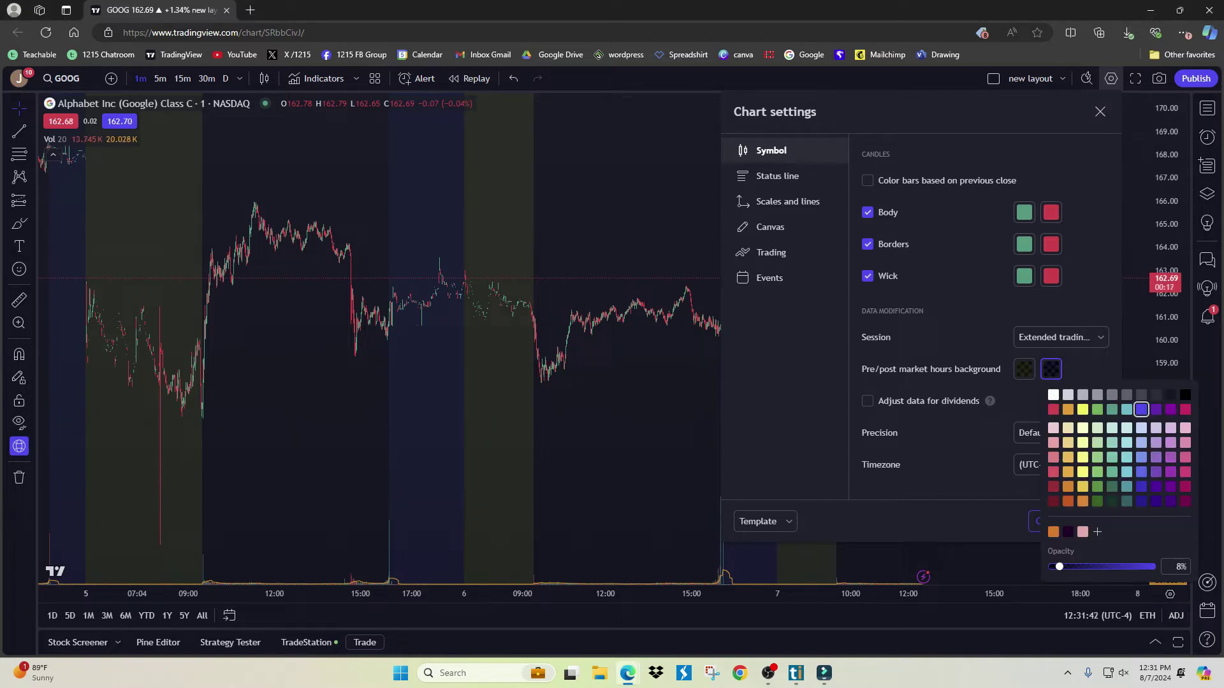
{"action": "left_click", "coordinate": [1156, 410]}
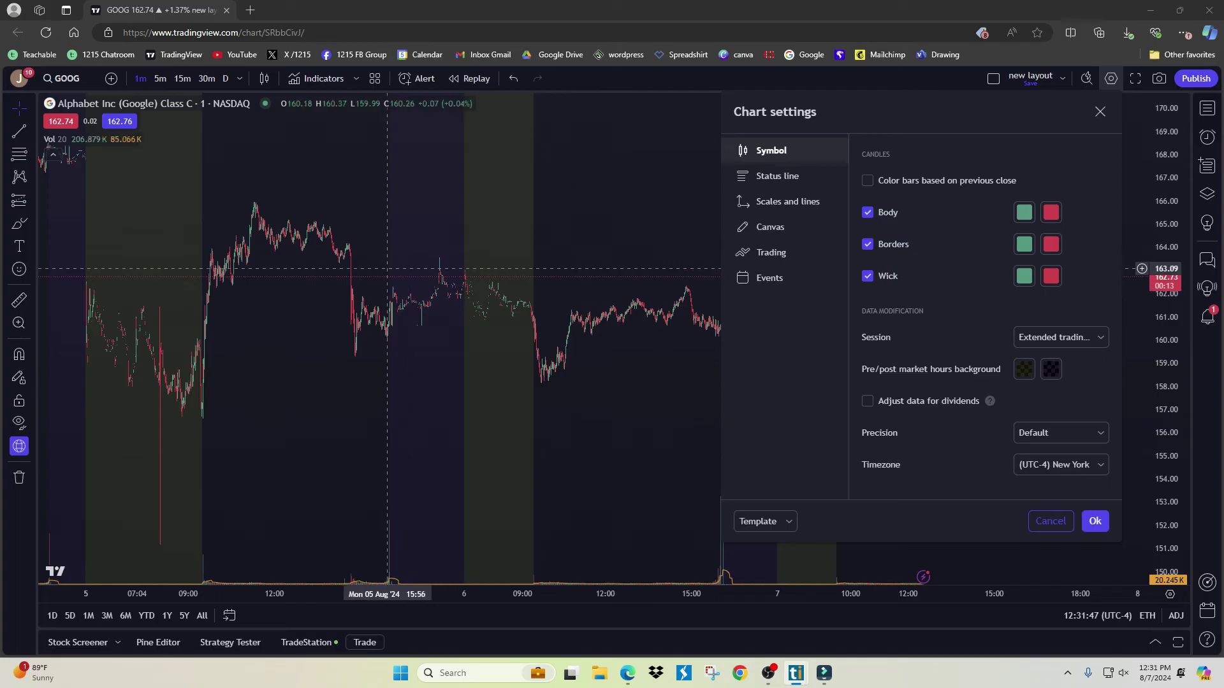
Step: Examine where the after-hours zone and the regular session begin and end, marking both on the chart
{"action": "left_click_drag", "start_coordinate": [385, 240], "coordinate": [392, 287]}
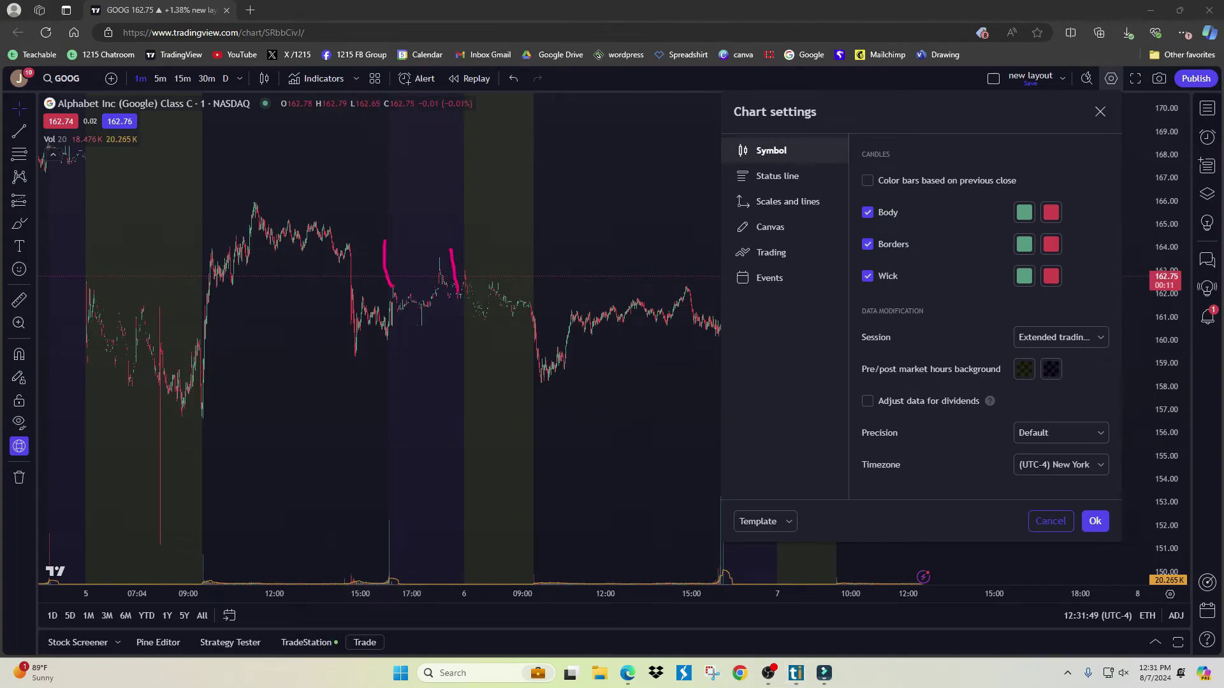
{"action": "key", "text": "Escape"}
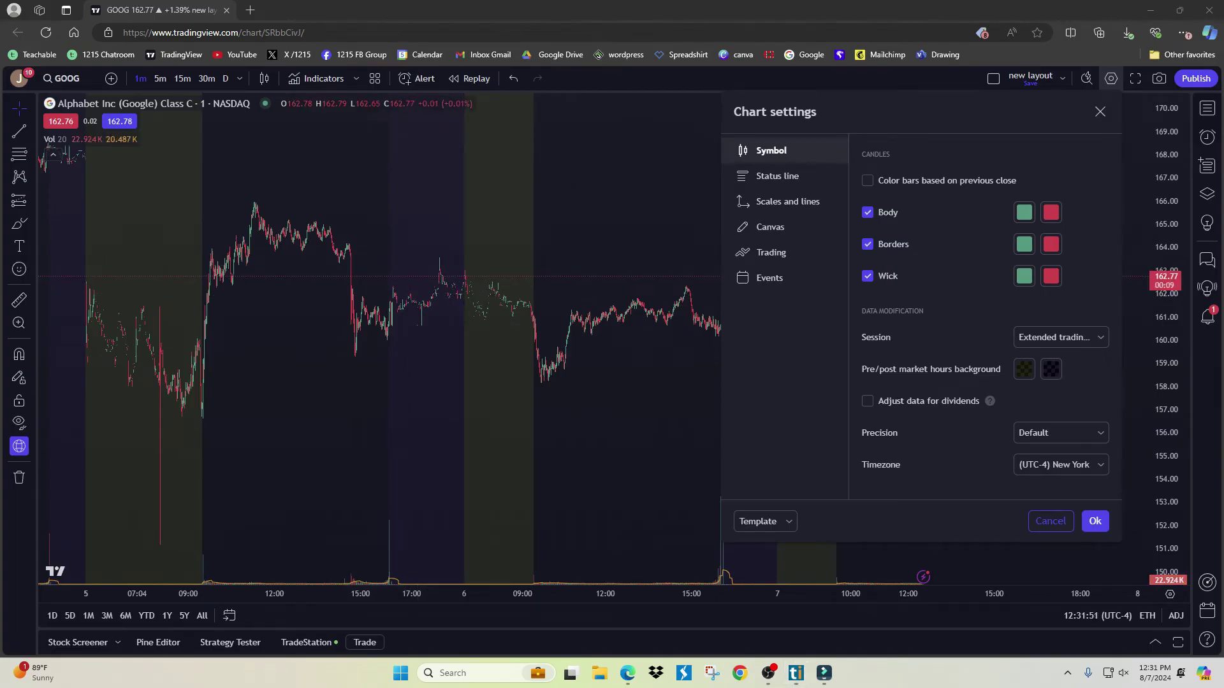
{"action": "mouse_move", "coordinate": [541, 279]}
{"action": "left_mouse_down"}
{"action": "mouse_move", "coordinate": [365, 278]}
{"action": "mouse_move", "coordinate": [365, 314]}
{"action": "left_mouse_up"}
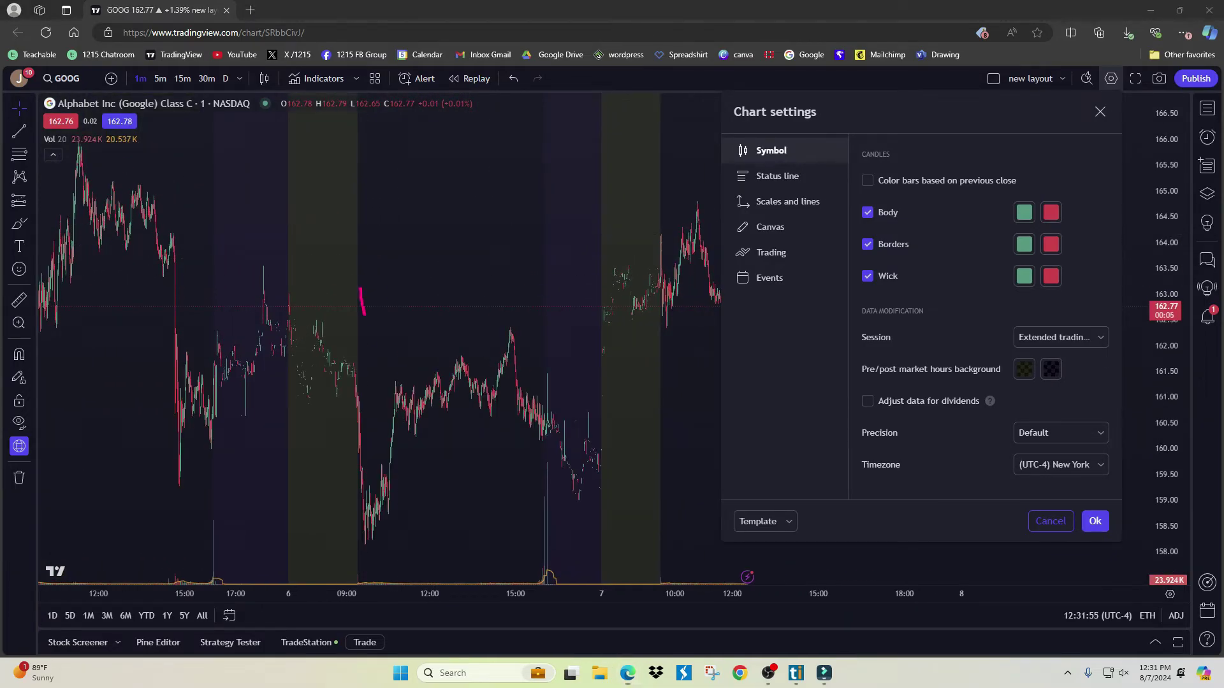
{"action": "left_click_drag", "start_coordinate": [482, 353], "coordinate": [542, 300]}
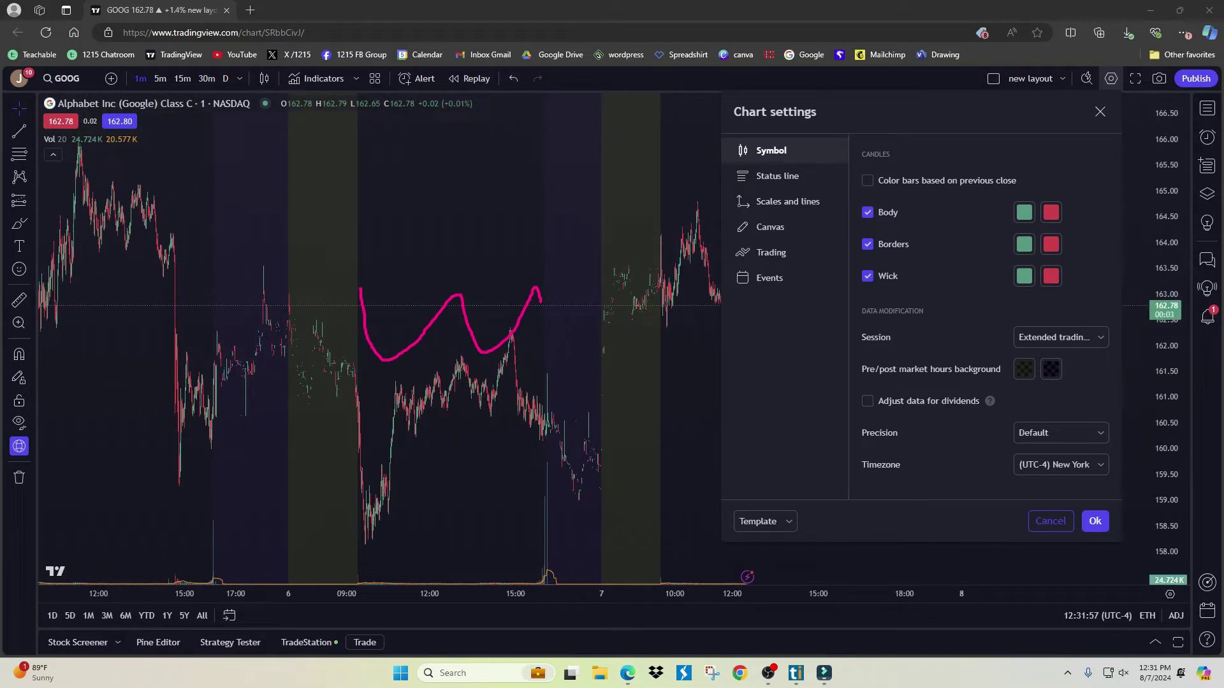
Step: Set the rising candles' body, border and wick colours to white
{"action": "left_click_drag", "start_coordinate": [868, 112], "coordinate": [790, 112]}
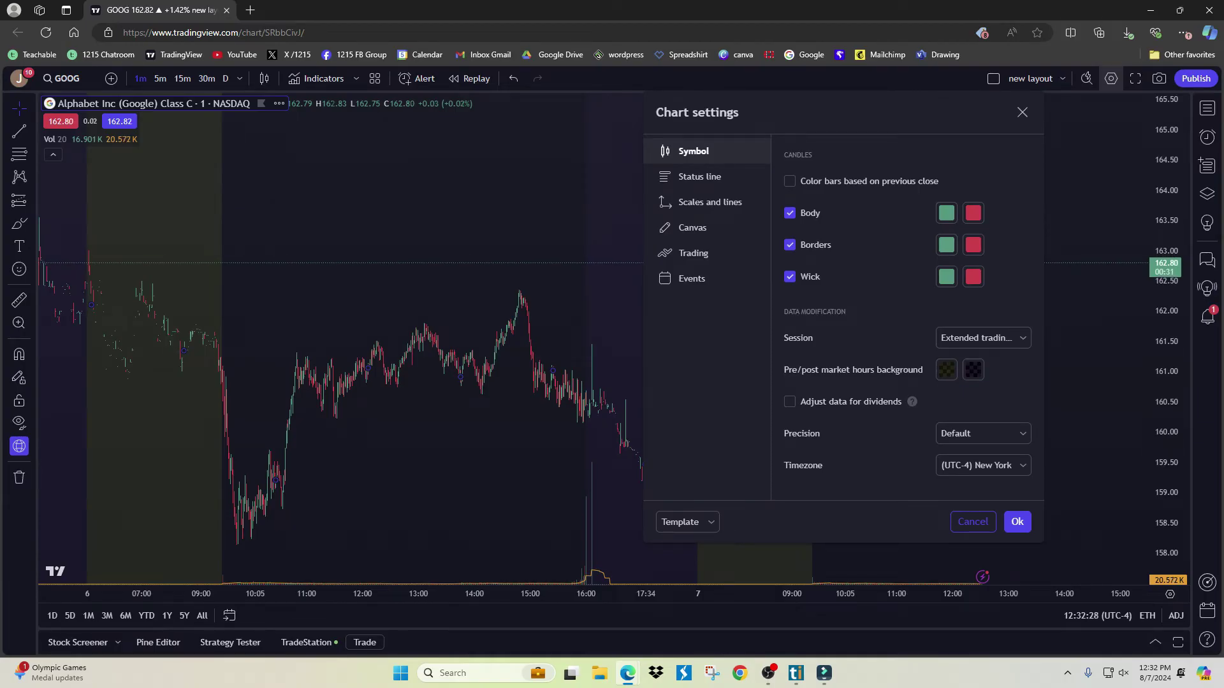
{"action": "left_click", "coordinate": [946, 213]}
{"action": "left_click", "coordinate": [948, 239]}
{"action": "left_click", "coordinate": [946, 245]}
{"action": "left_click", "coordinate": [949, 271]}
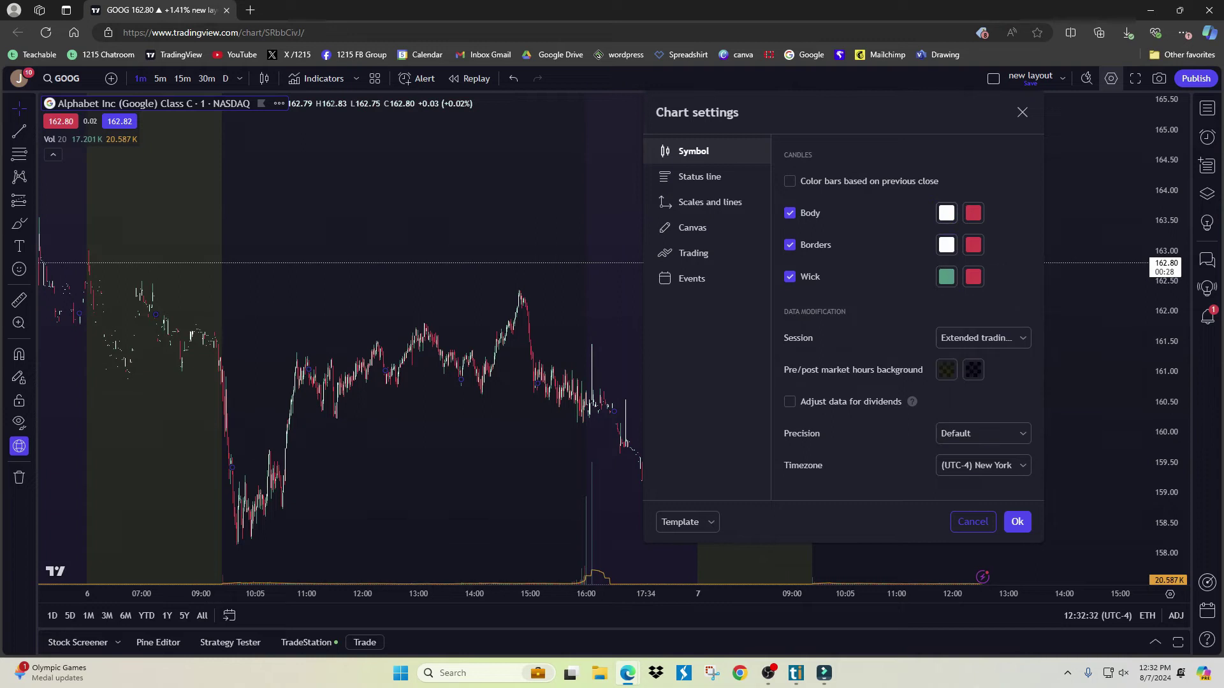
{"action": "left_click_drag", "start_coordinate": [945, 184], "coordinate": [948, 274]}
{"action": "left_click", "coordinate": [946, 277]}
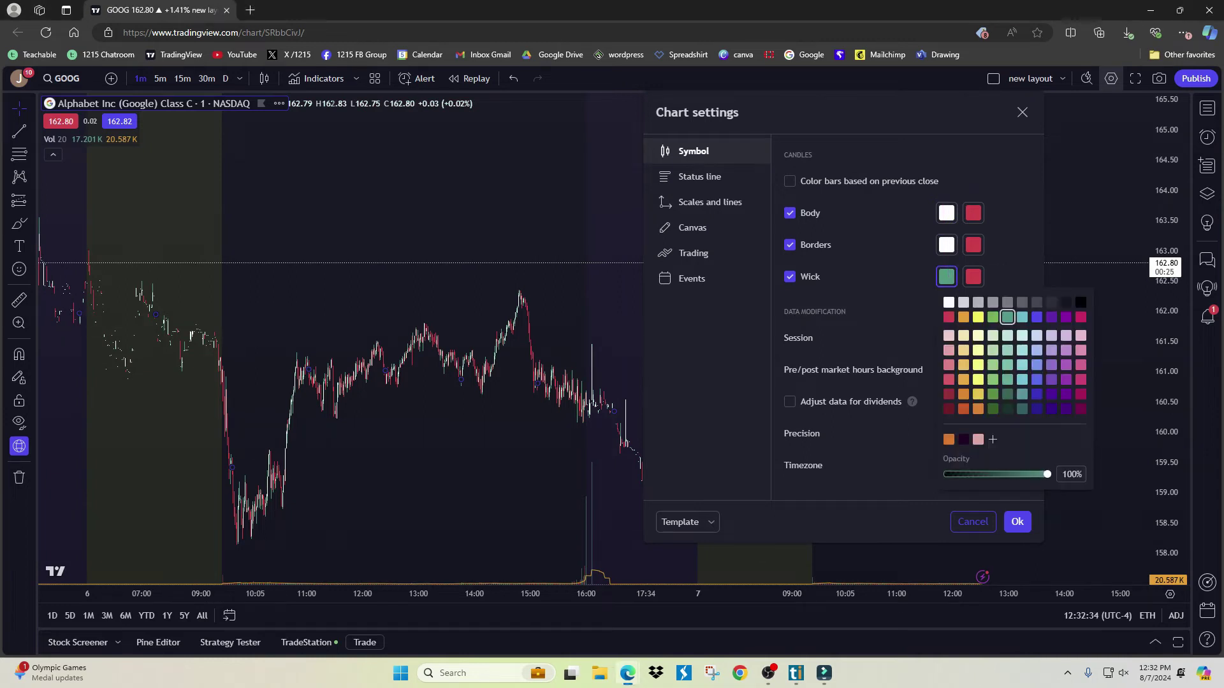
{"action": "left_click", "coordinate": [949, 302]}
Step: Set the falling candles' body, border and wick colours to green and apply the chart settings
{"action": "left_click", "coordinate": [974, 213]}
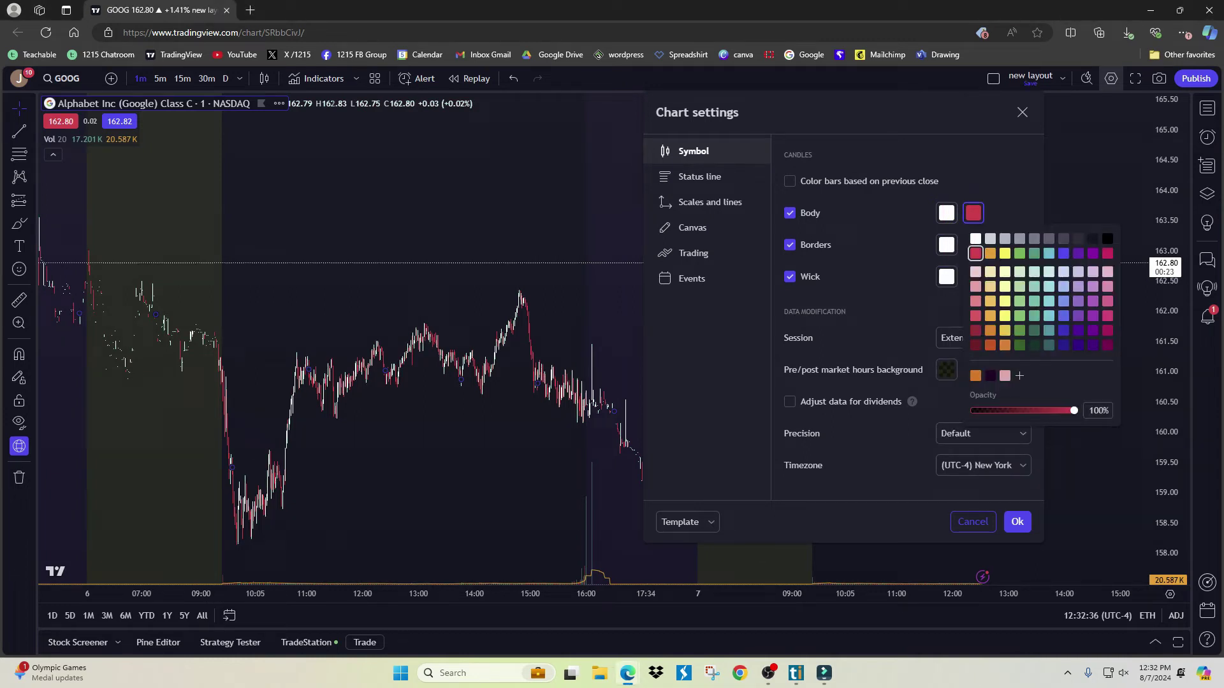
{"action": "left_click", "coordinate": [1019, 253]}
{"action": "left_click", "coordinate": [973, 244]}
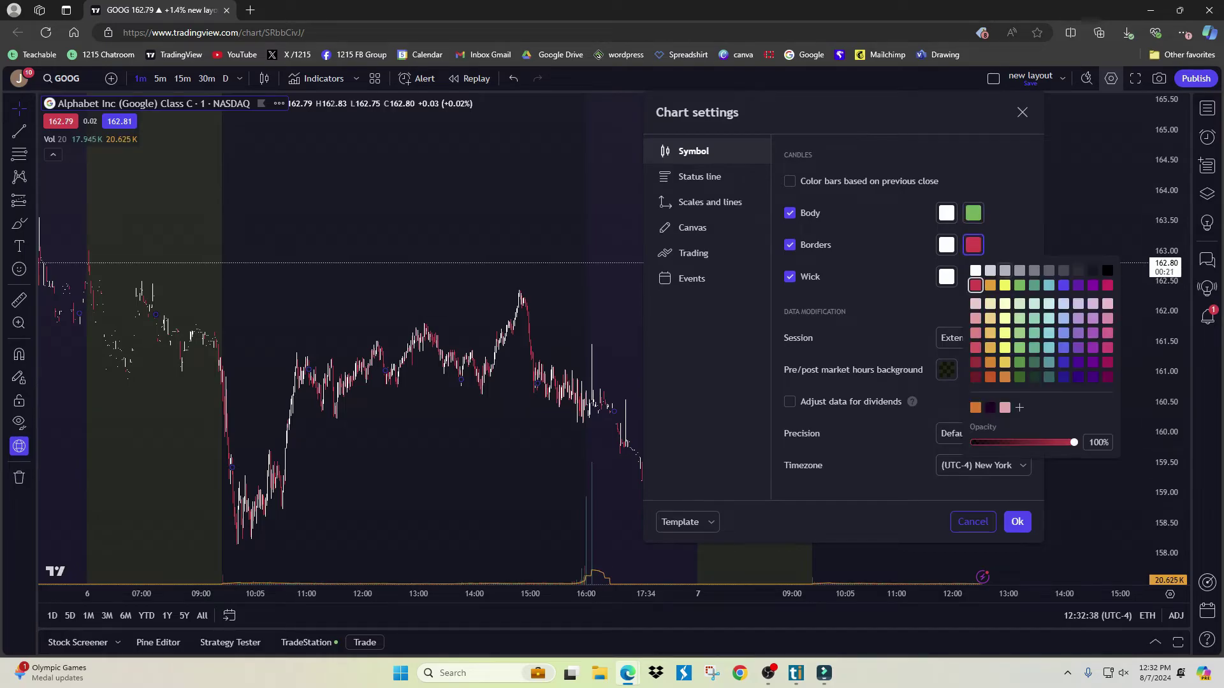
{"action": "left_click", "coordinate": [1020, 285]}
{"action": "left_click", "coordinate": [973, 277]}
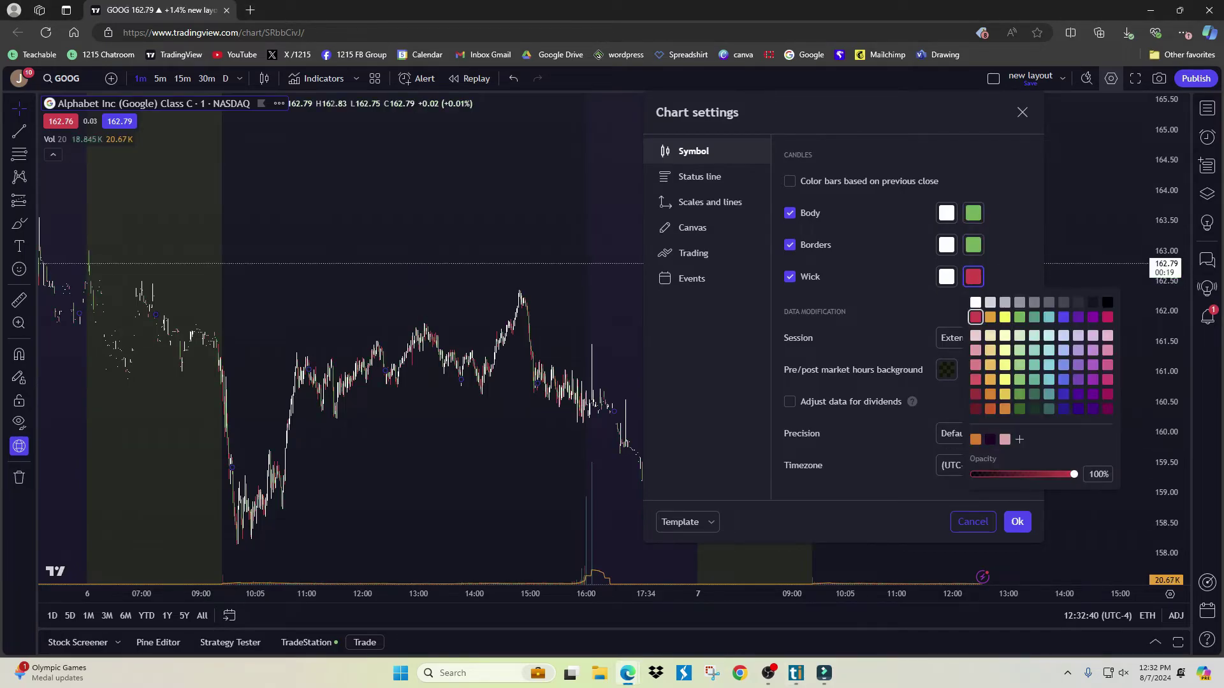
{"action": "left_click", "coordinate": [1019, 316]}
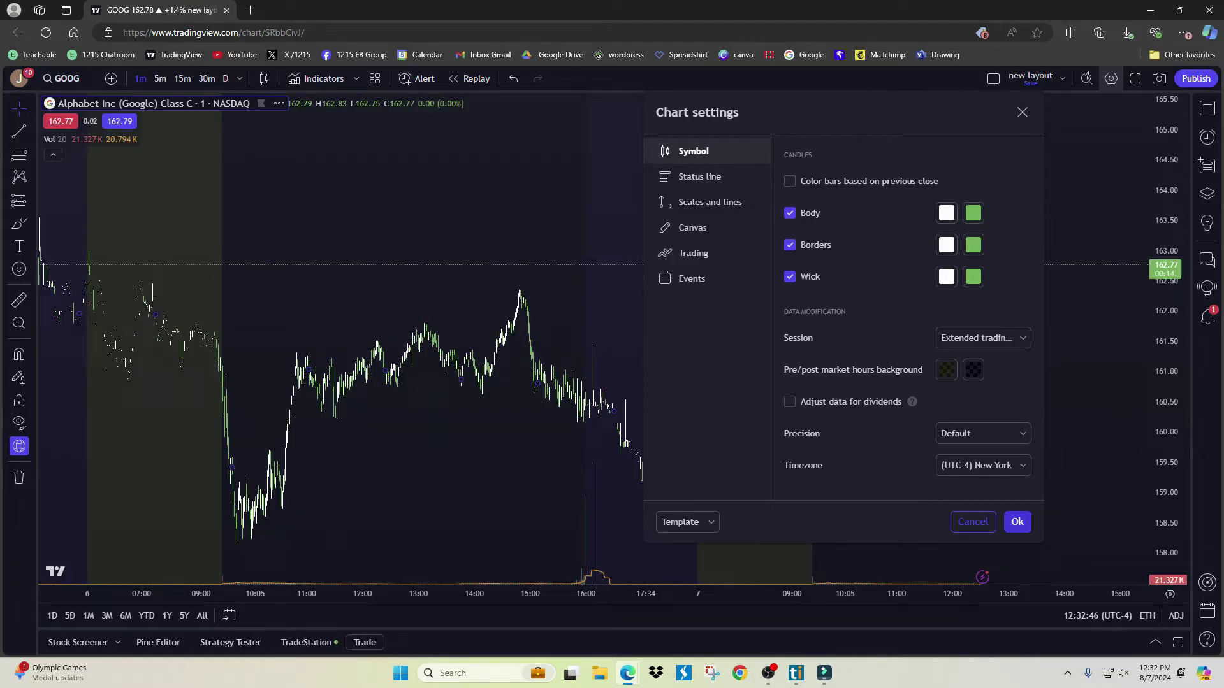
{"action": "left_click", "coordinate": [1017, 522]}
Step: Examine how the volume bars and the volume average line sit beneath the recent GOOG candles at different zoom levels
{"action": "scroll", "coordinate": [376, 250], "scroll_direction": "down", "scroll_amount": 3}
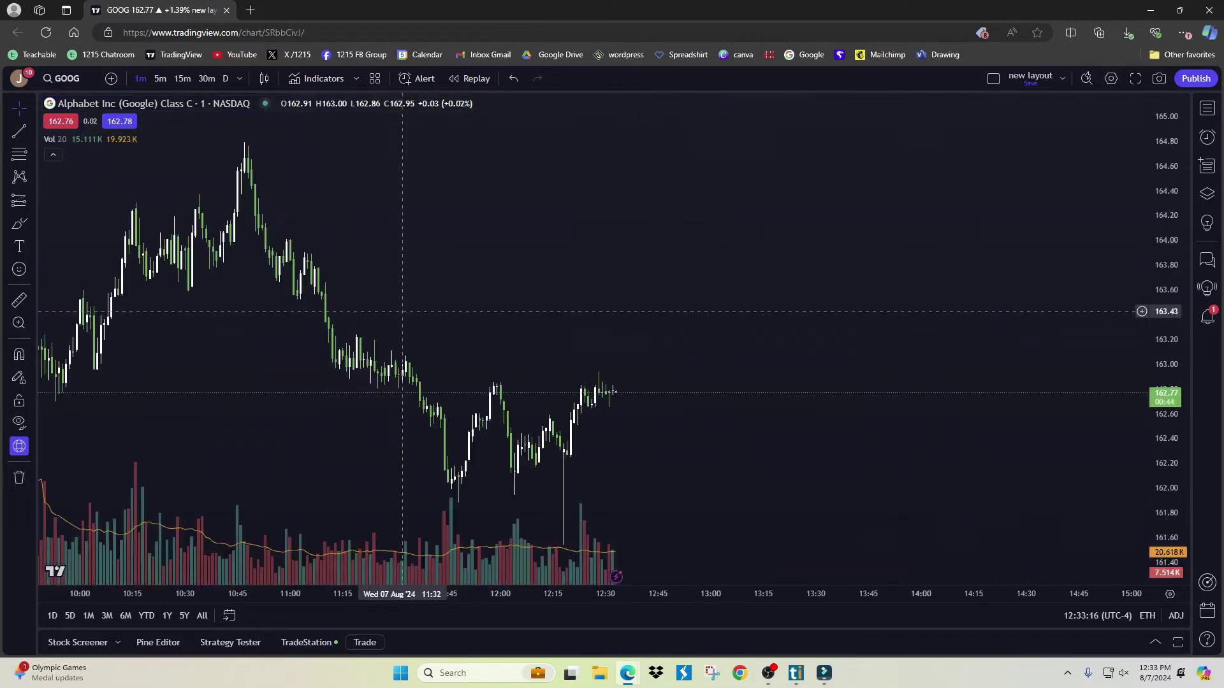
{"action": "left_click_drag", "start_coordinate": [93, 542], "coordinate": [396, 560]}
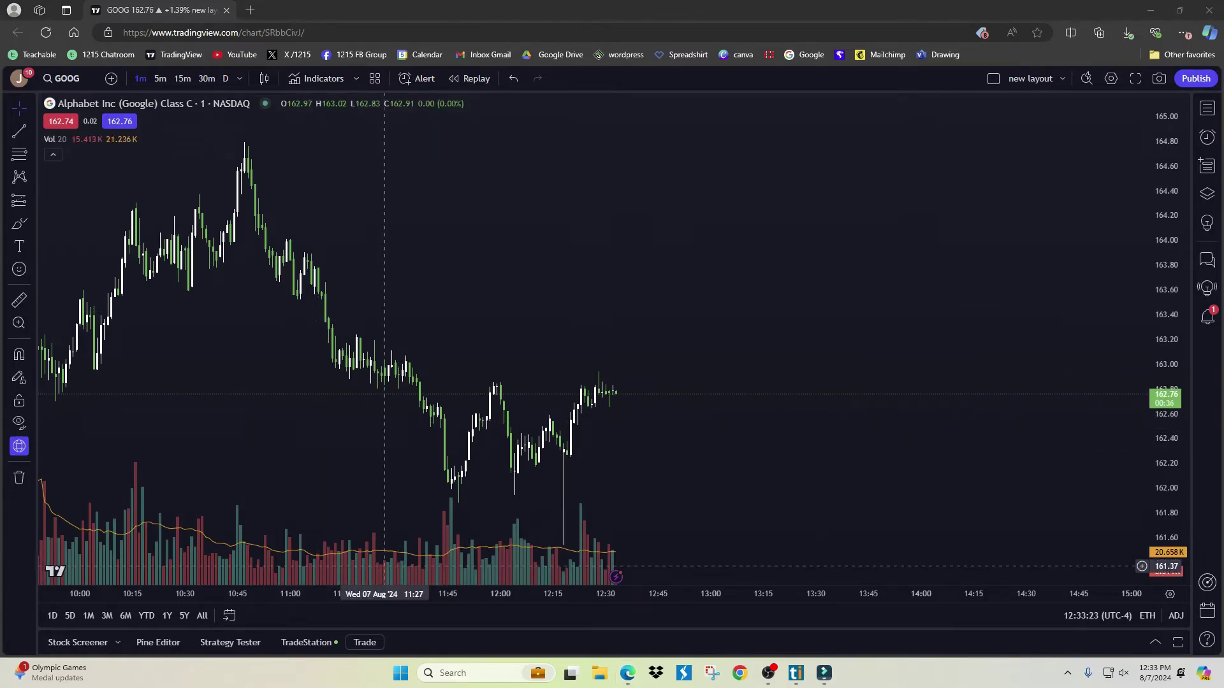
{"action": "left_click_drag", "start_coordinate": [131, 540], "coordinate": [175, 557]}
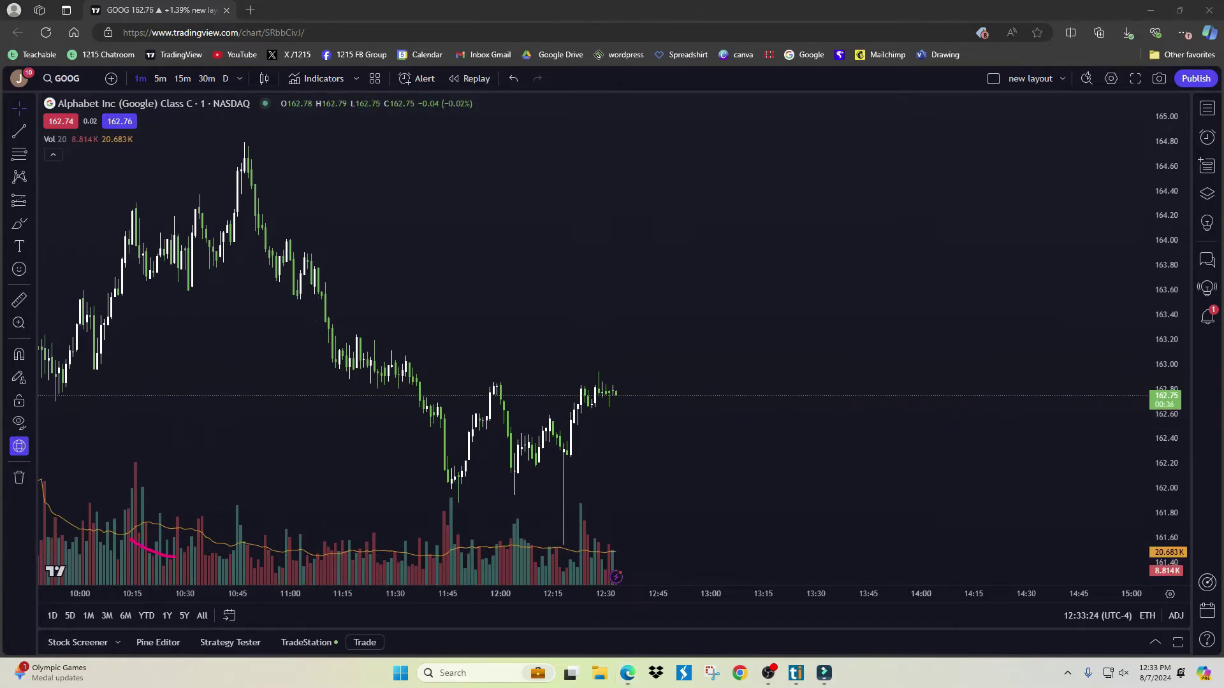
{"action": "left_click_drag", "start_coordinate": [390, 563], "coordinate": [415, 563]}
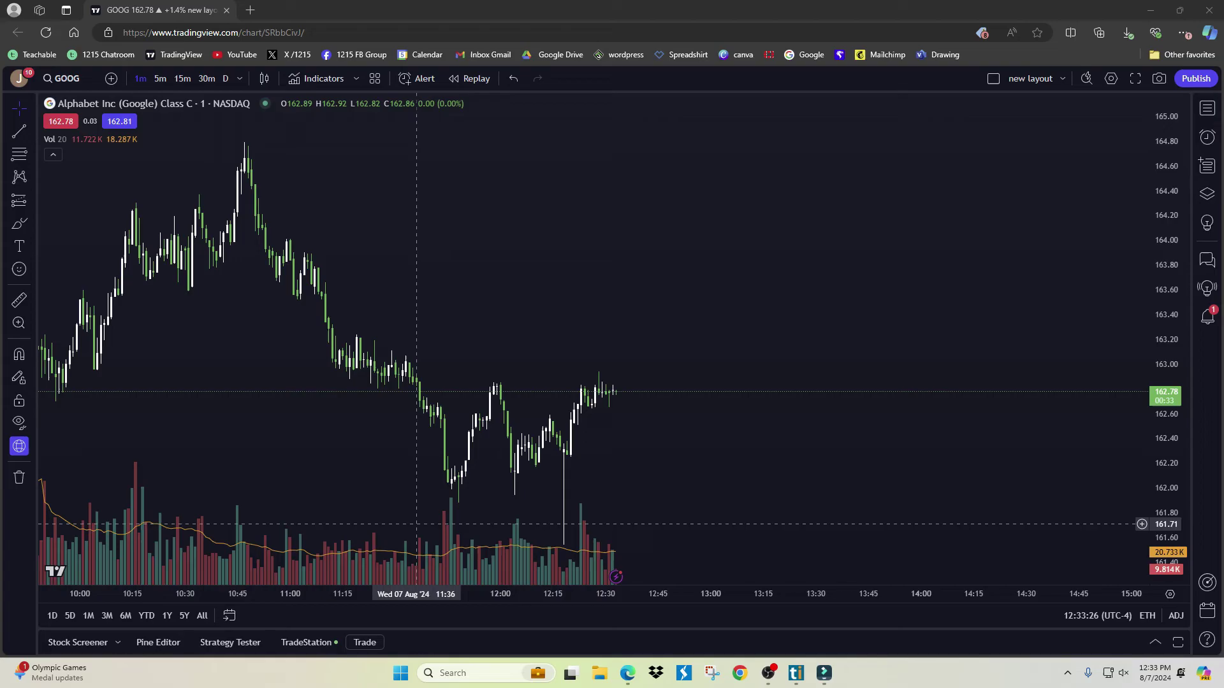
{"action": "mouse_move", "coordinate": [347, 340]}
{"action": "left_mouse_down"}
{"action": "mouse_move", "coordinate": [426, 414]}
{"action": "mouse_move", "coordinate": [516, 440]}
{"action": "left_mouse_up"}
{"action": "scroll", "coordinate": [376, 409], "scroll_direction": "up", "scroll_amount": 4}
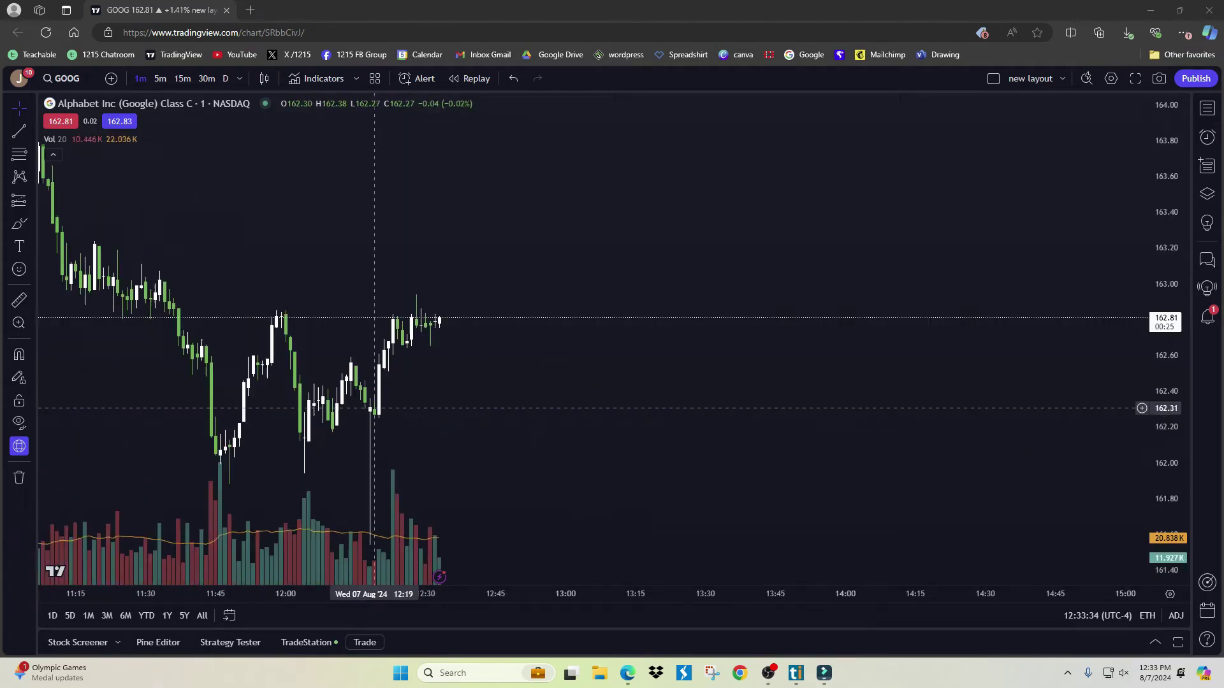
{"action": "scroll", "coordinate": [370, 409], "scroll_direction": "down", "scroll_amount": 3}
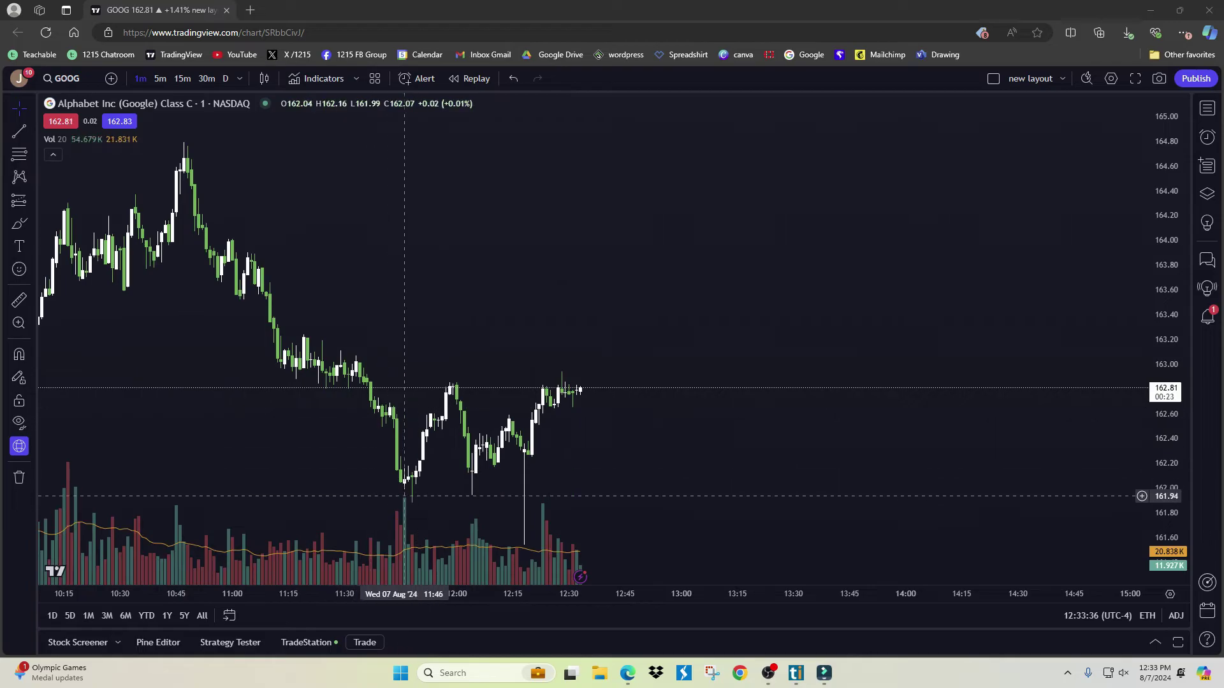
{"action": "scroll", "coordinate": [415, 492], "scroll_direction": "up", "scroll_amount": 5}
{"action": "left_click_drag", "start_coordinate": [232, 460], "coordinate": [253, 472]}
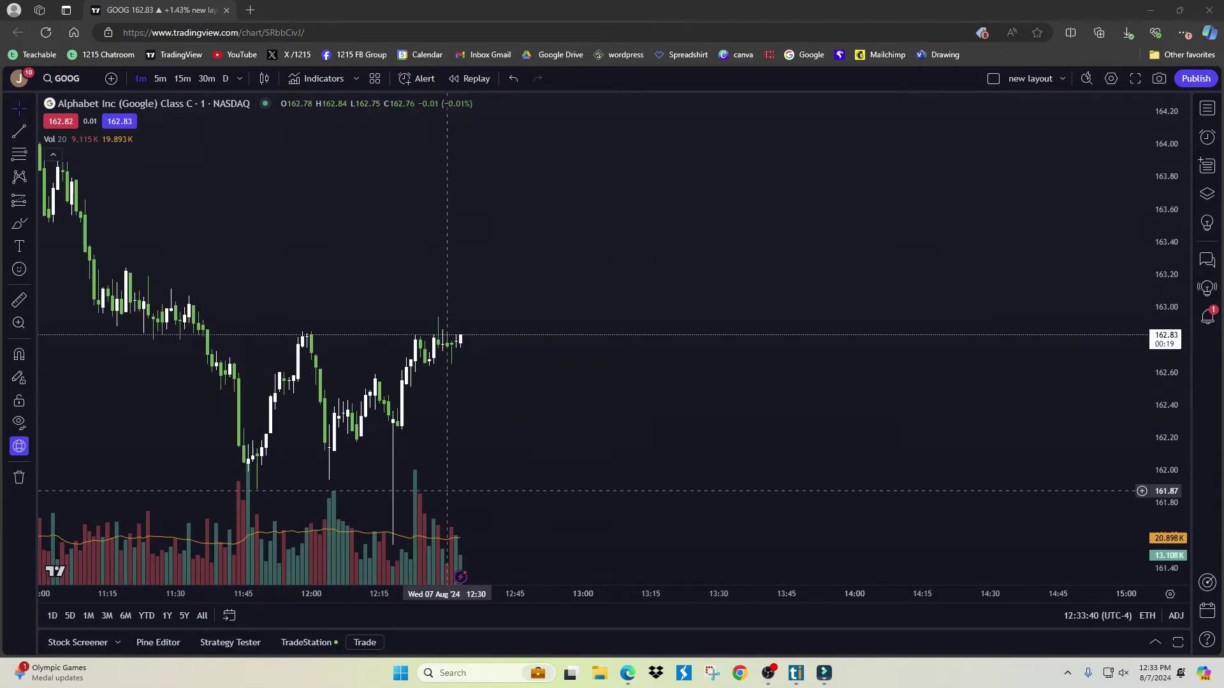
{"action": "scroll", "coordinate": [410, 402], "scroll_direction": "down", "scroll_amount": 3}
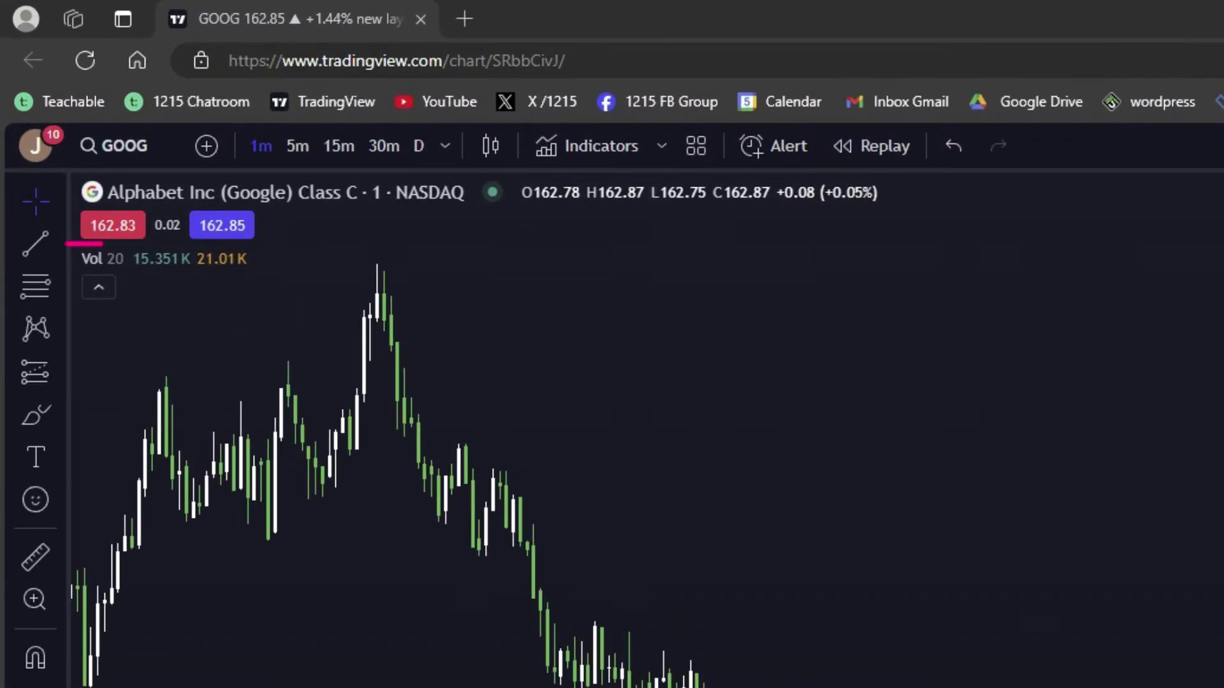
Step: Move the volume indicator out of the price chart into a new pane below
{"action": "mouse_move", "coordinate": [105, 259]}
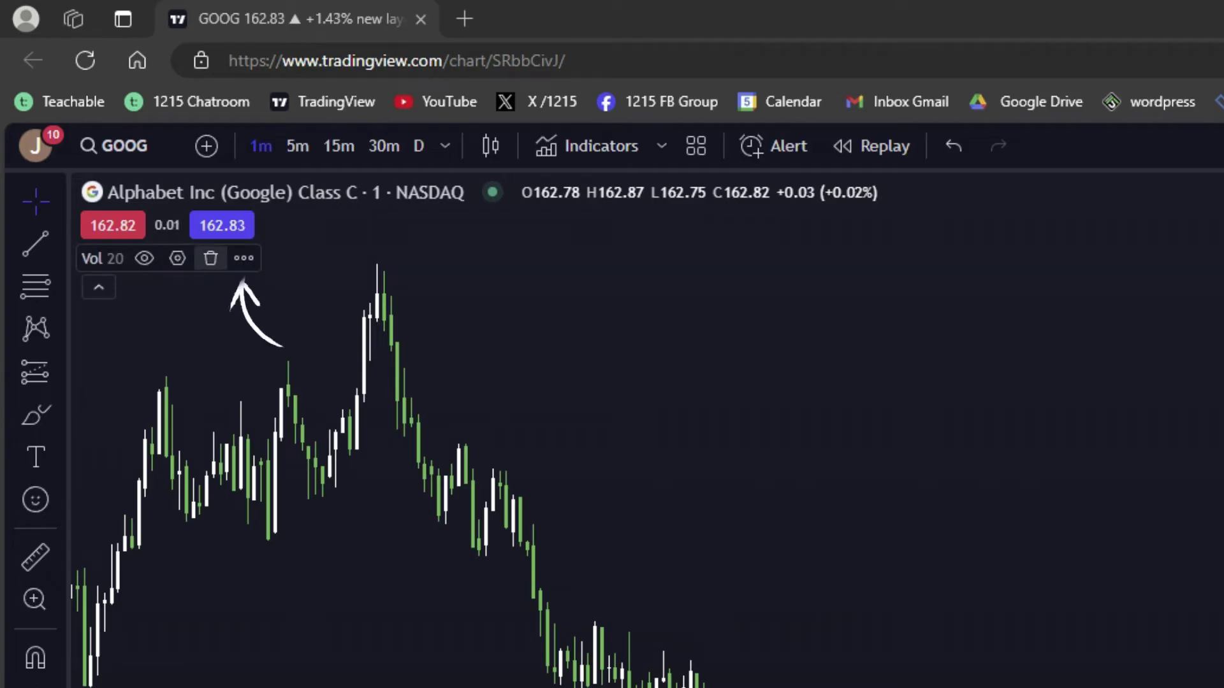
{"action": "left_click", "coordinate": [244, 258]}
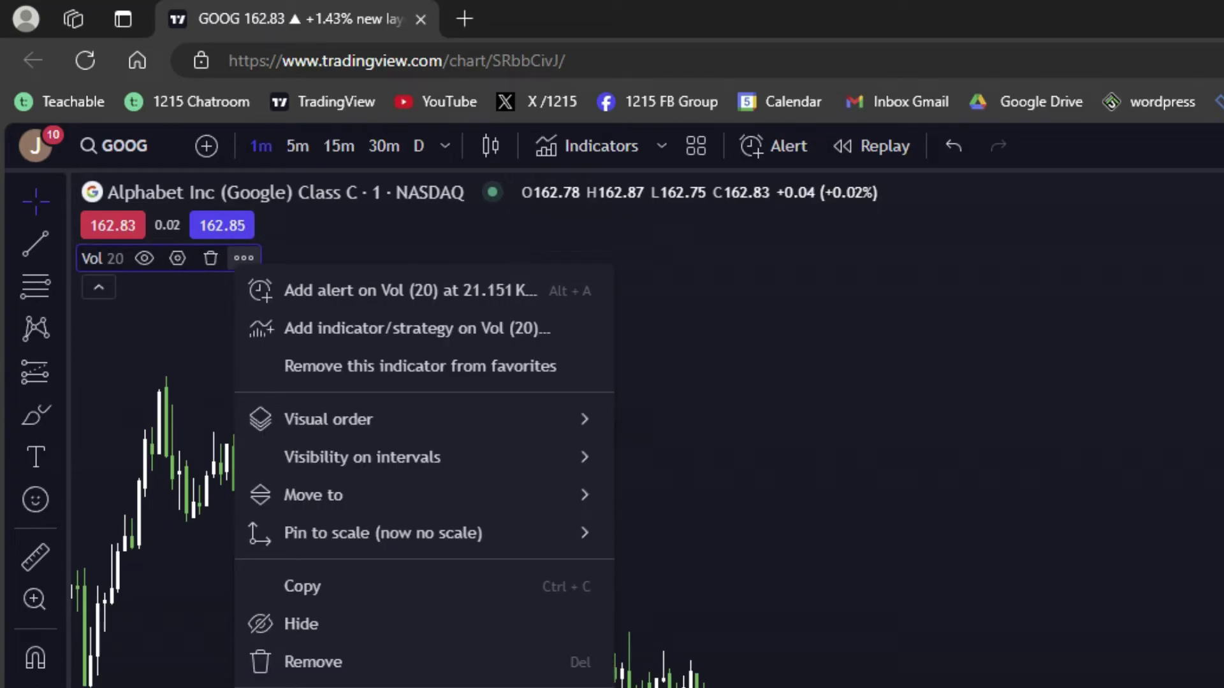
{"action": "mouse_move", "coordinate": [313, 495]}
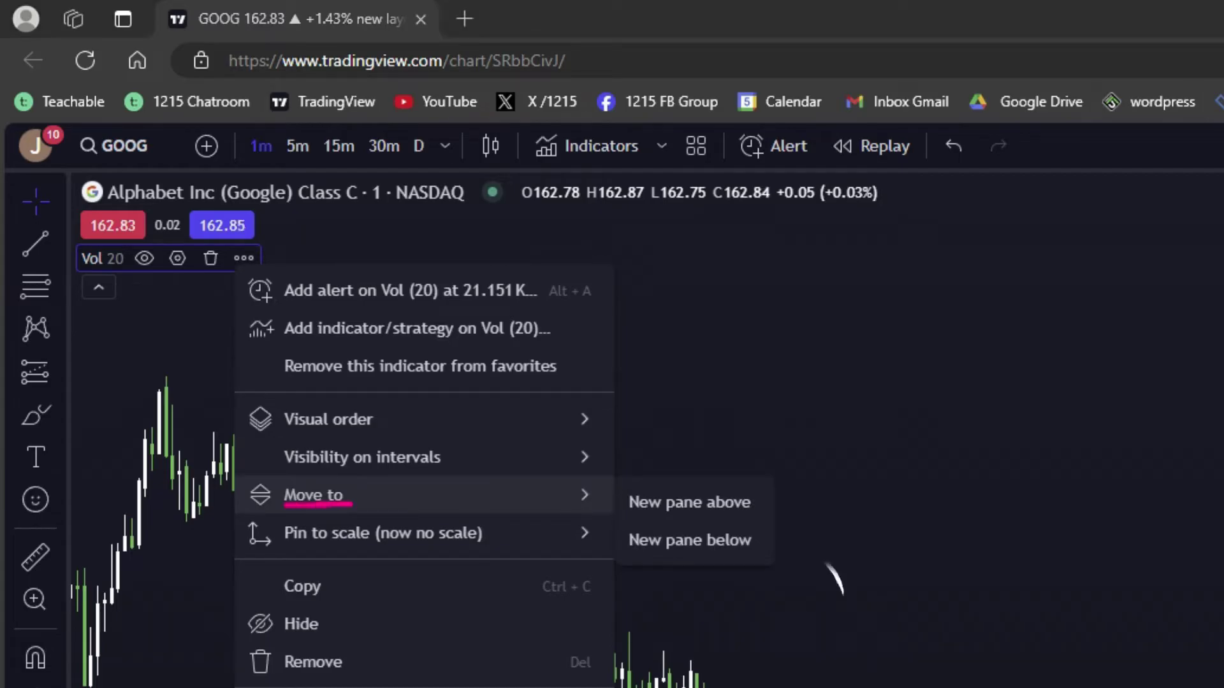
{"action": "left_click", "coordinate": [690, 540]}
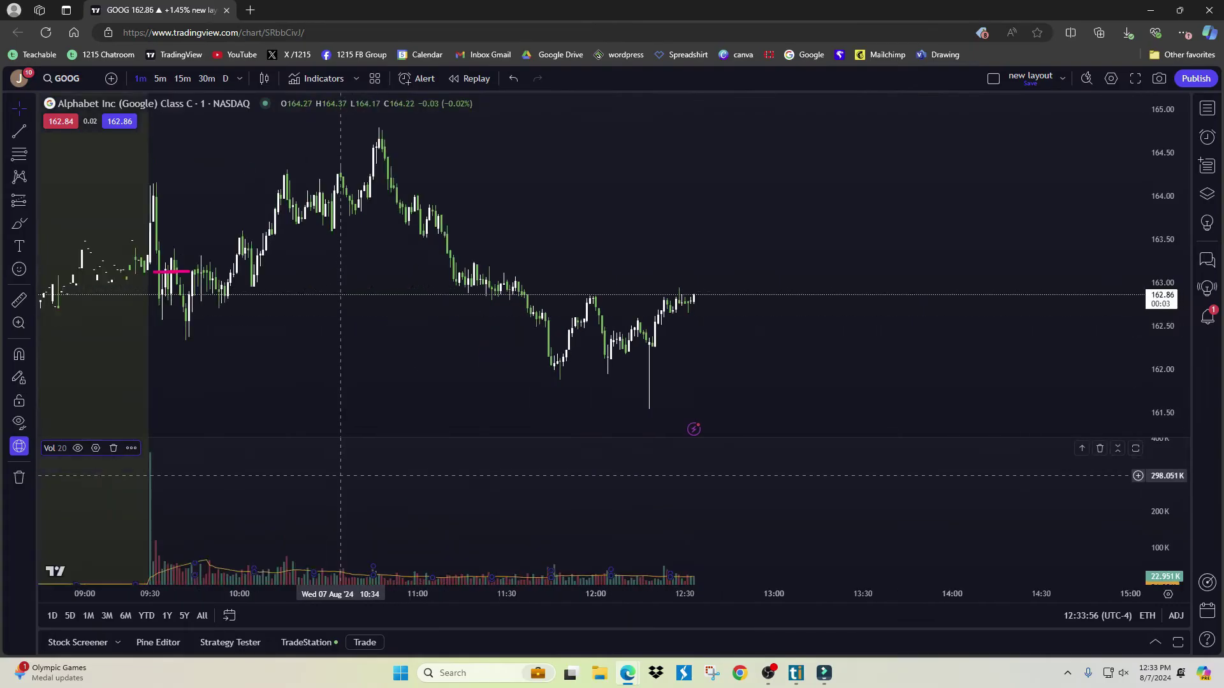
Step: Examine the separate price and volume panes and the volume pane's own scale, marking them on the chart
{"action": "mouse_move", "coordinate": [165, 544]}
{"action": "left_mouse_down"}
{"action": "mouse_move", "coordinate": [167, 554]}
{"action": "mouse_move", "coordinate": [404, 565]}
{"action": "left_mouse_up"}
{"action": "left_click_drag", "start_coordinate": [214, 281], "coordinate": [558, 290]}
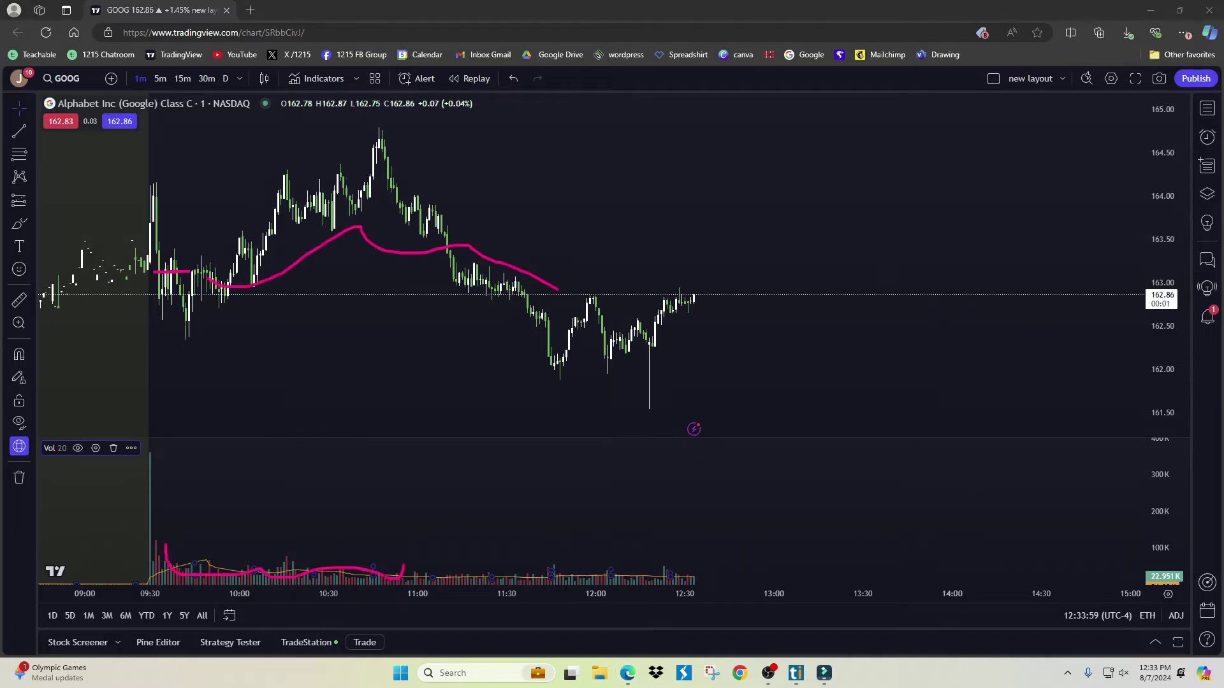
{"action": "key", "text": "Escape"}
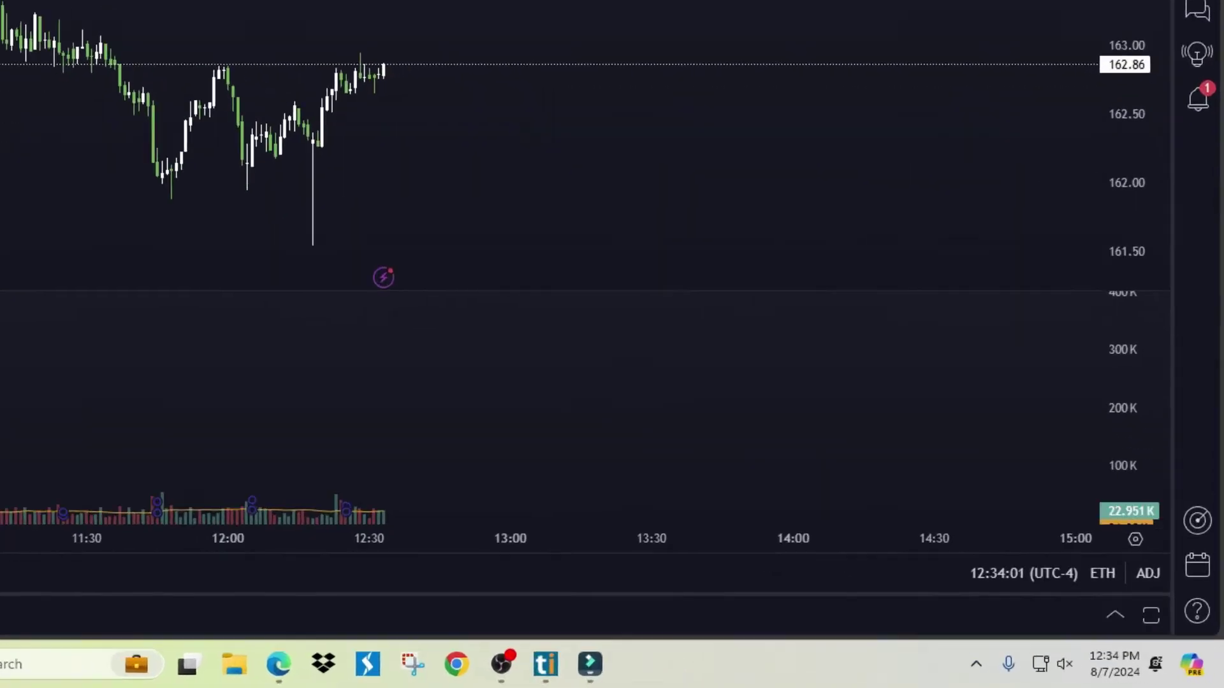
{"action": "left_click_drag", "start_coordinate": [1173, 438], "coordinate": [1143, 439]}
{"action": "left_click_drag", "start_coordinate": [1068, 225], "coordinate": [1070, 440]}
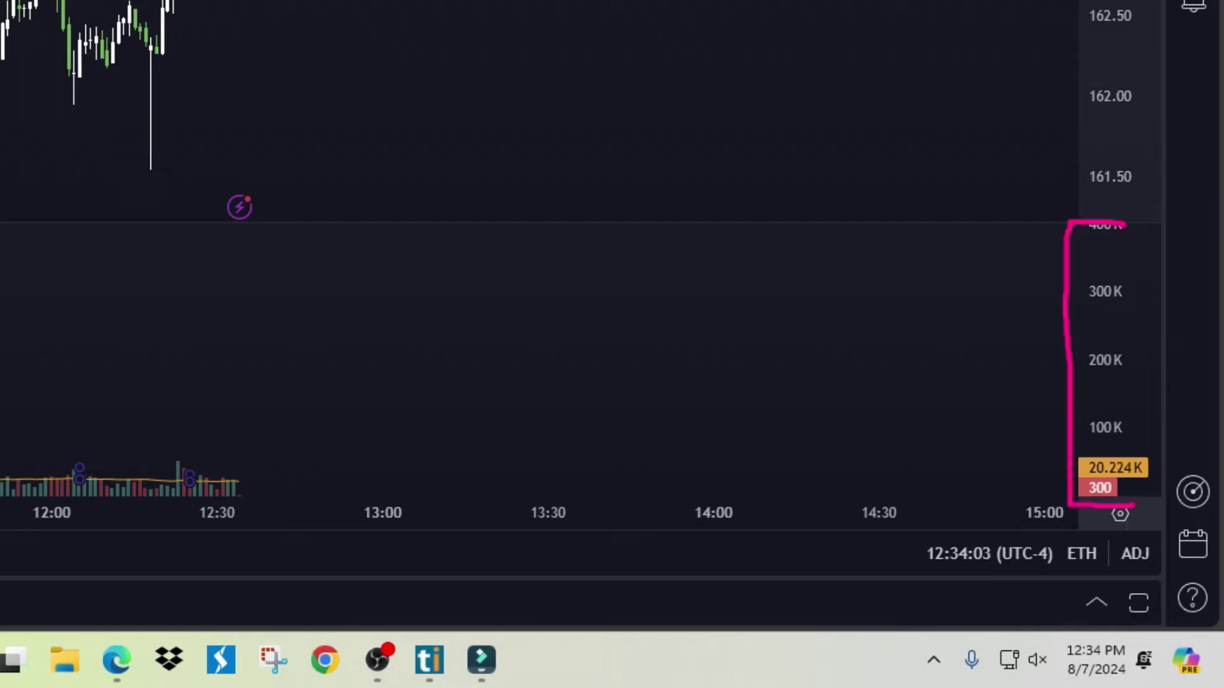
{"action": "scroll", "coordinate": [949, 410], "scroll_direction": "up", "scroll_amount": 3}
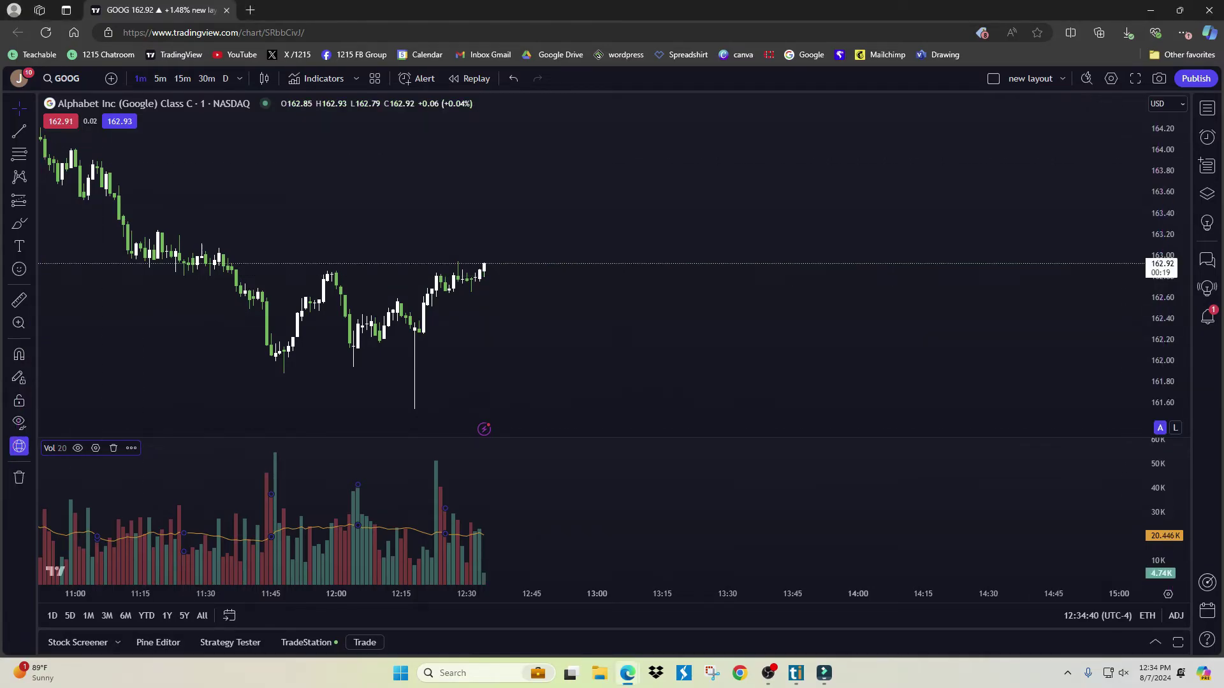
Step: Move the price scale to the left side of the chart and mark its new position
{"action": "right_click", "coordinate": [1164, 239]}
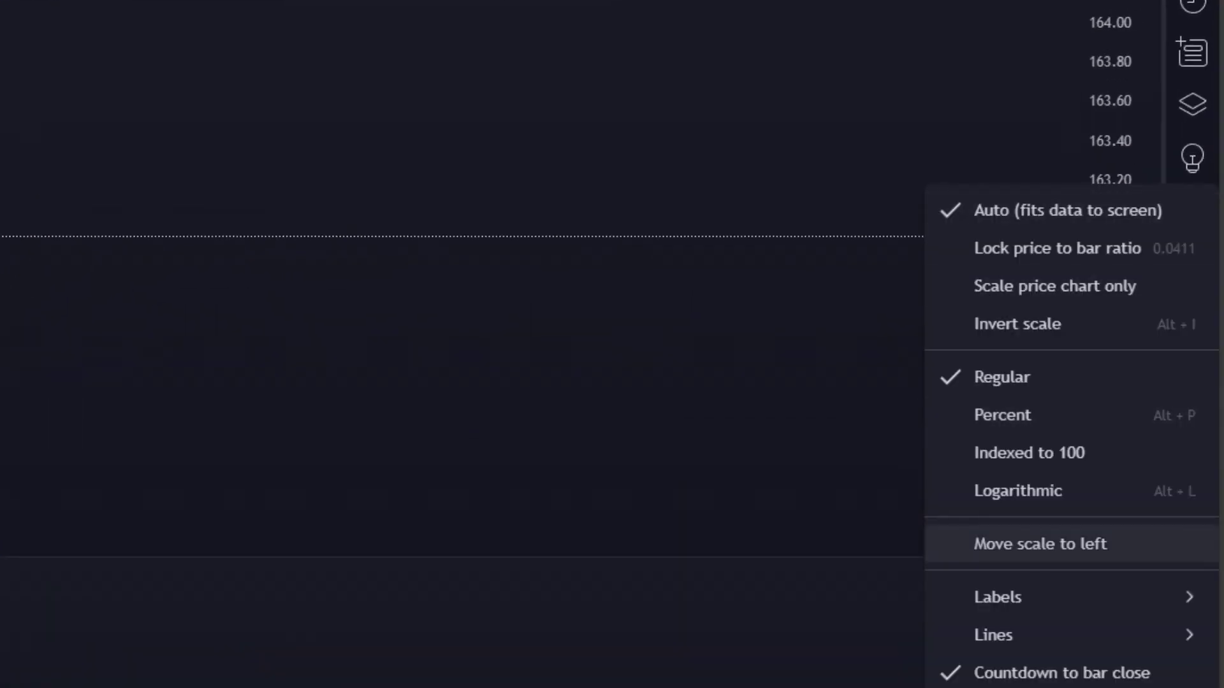
{"action": "left_click", "coordinate": [1040, 544]}
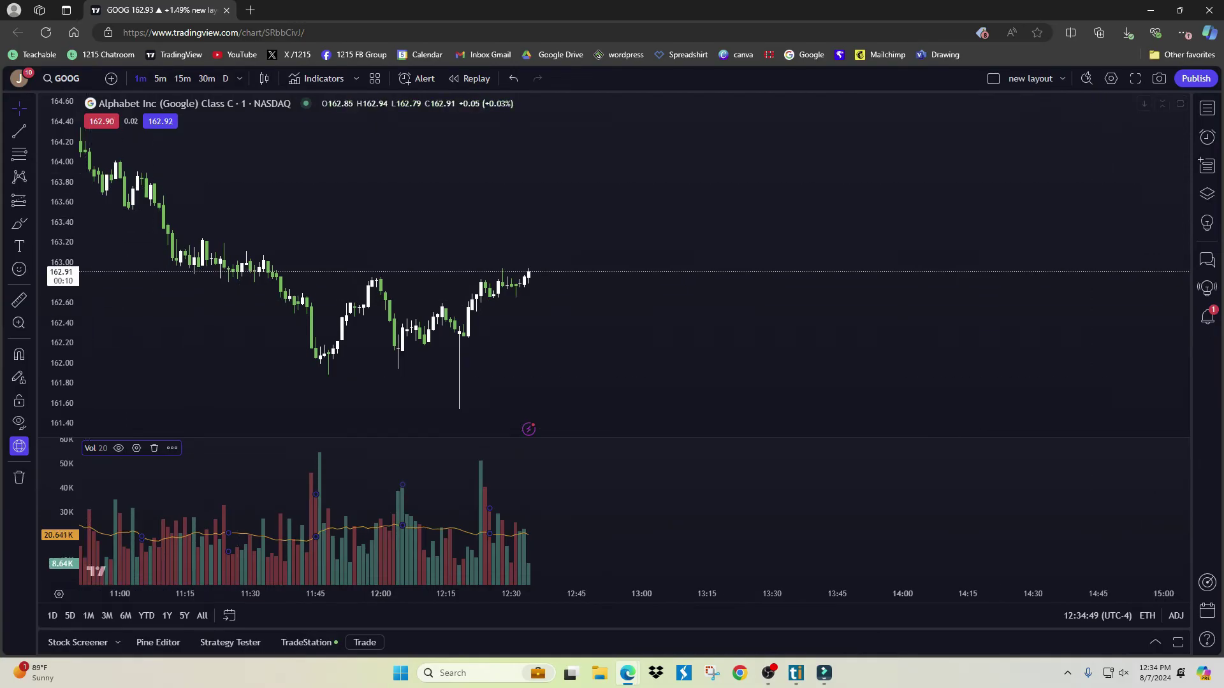
{"action": "key", "text": "ctrl+2"}
{"action": "left_click_drag", "start_coordinate": [54, 272], "coordinate": [63, 130]}
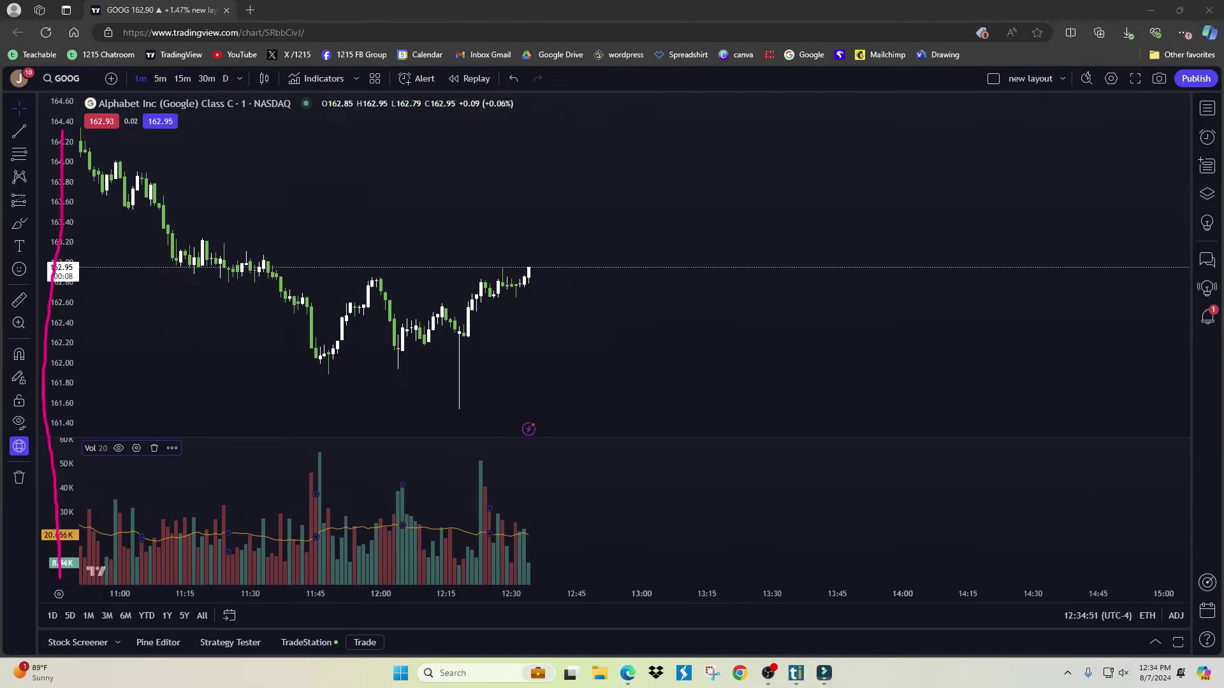
{"action": "scroll", "coordinate": [211, 353], "scroll_direction": "down", "scroll_amount": 3}
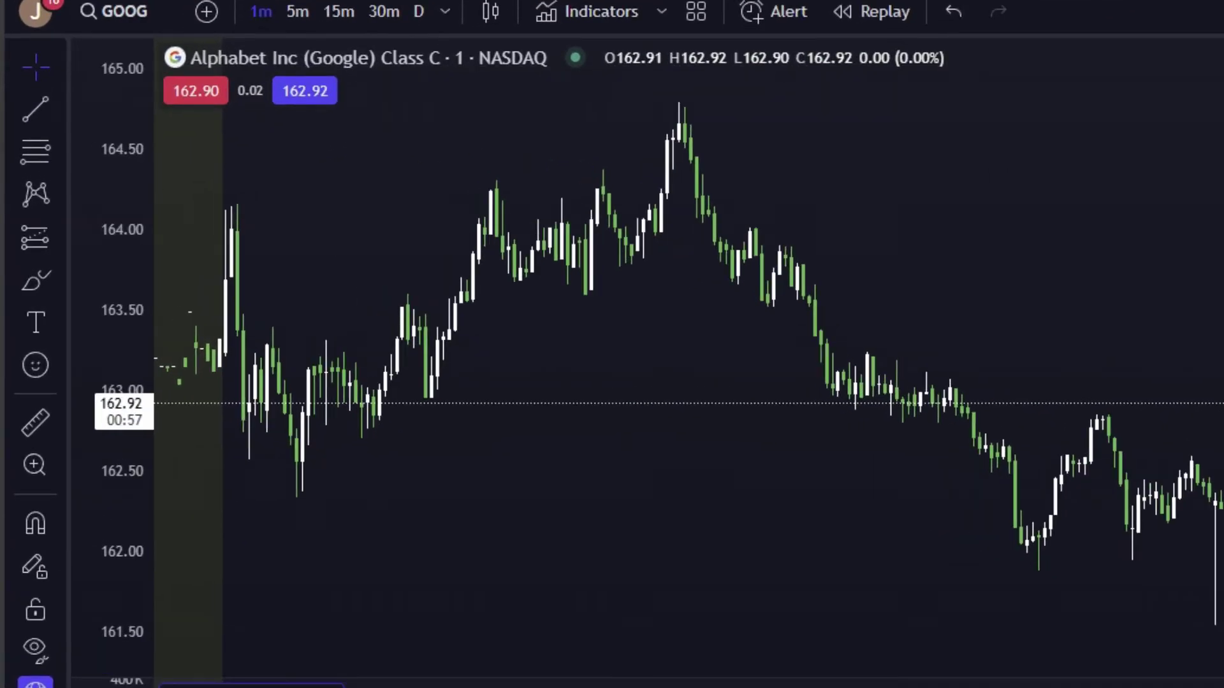
Step: Look through the available drawing tools, including the text, emoji, trend line and projection groups
{"action": "mouse_move", "coordinate": [65, 42]}
{"action": "left_mouse_down"}
{"action": "mouse_move", "coordinate": [87, 265]}
{"action": "mouse_move", "coordinate": [62, 386]}
{"action": "mouse_move", "coordinate": [20, 386]}
{"action": "left_mouse_up"}
{"action": "key", "text": "Escape"}
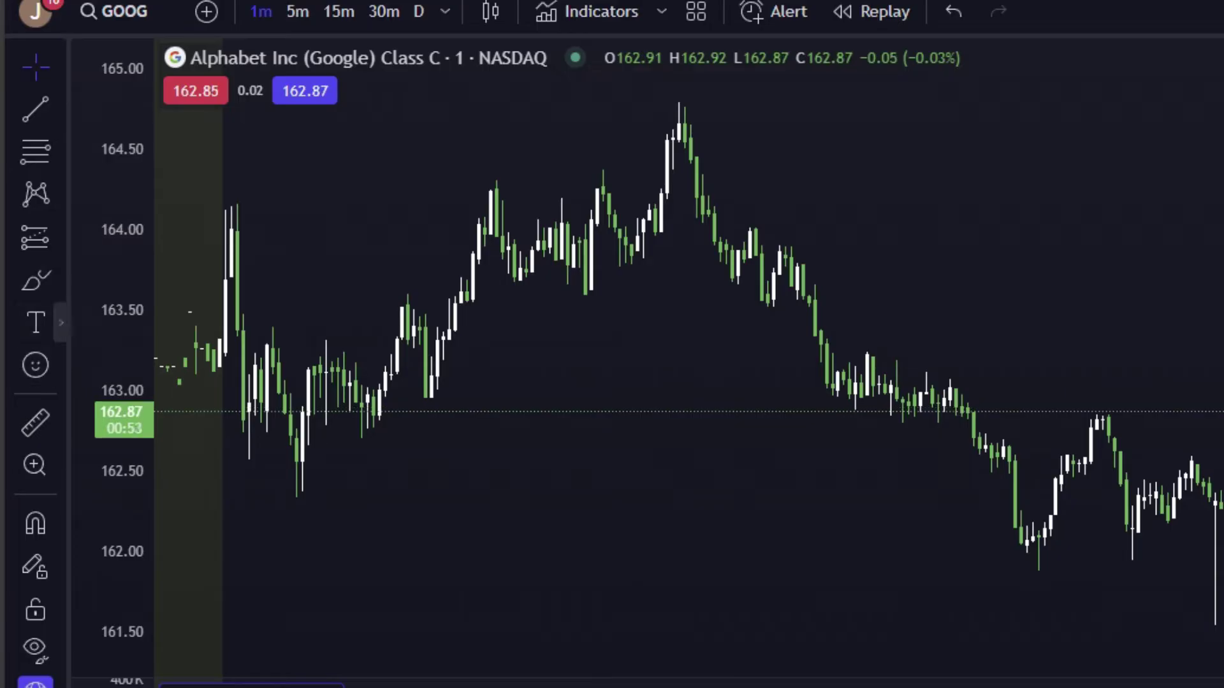
{"action": "left_click", "coordinate": [36, 322]}
{"action": "key", "text": "ctrl"}
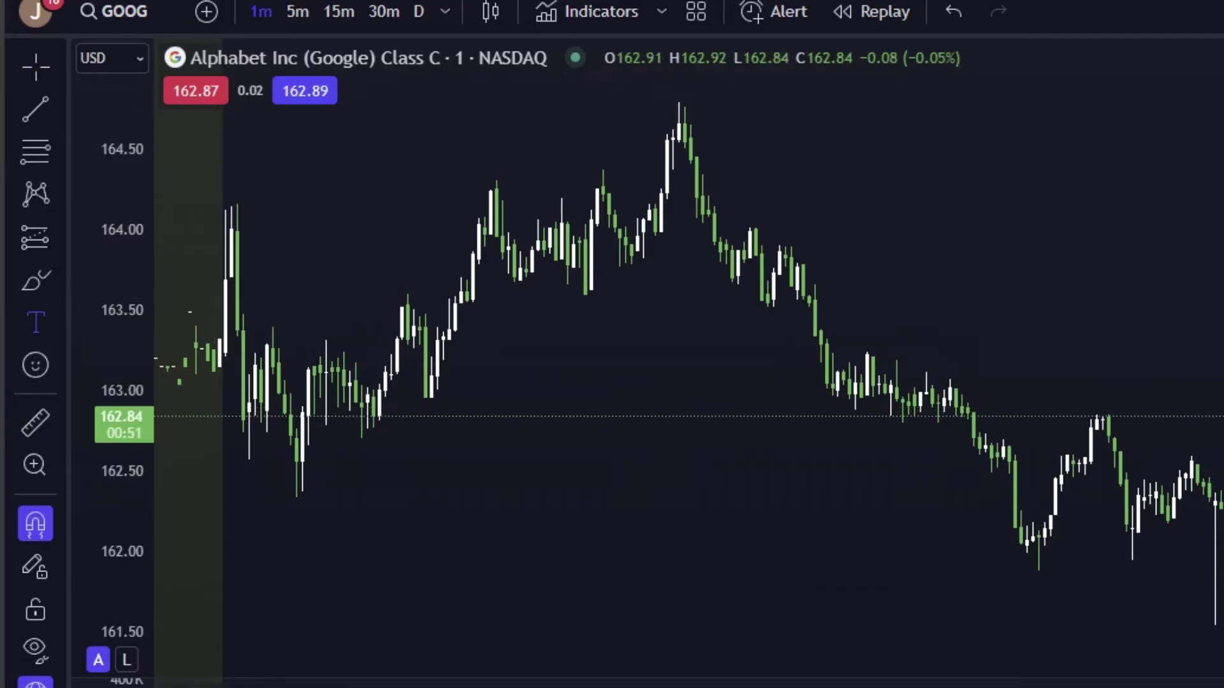
{"action": "left_click", "coordinate": [61, 365]}
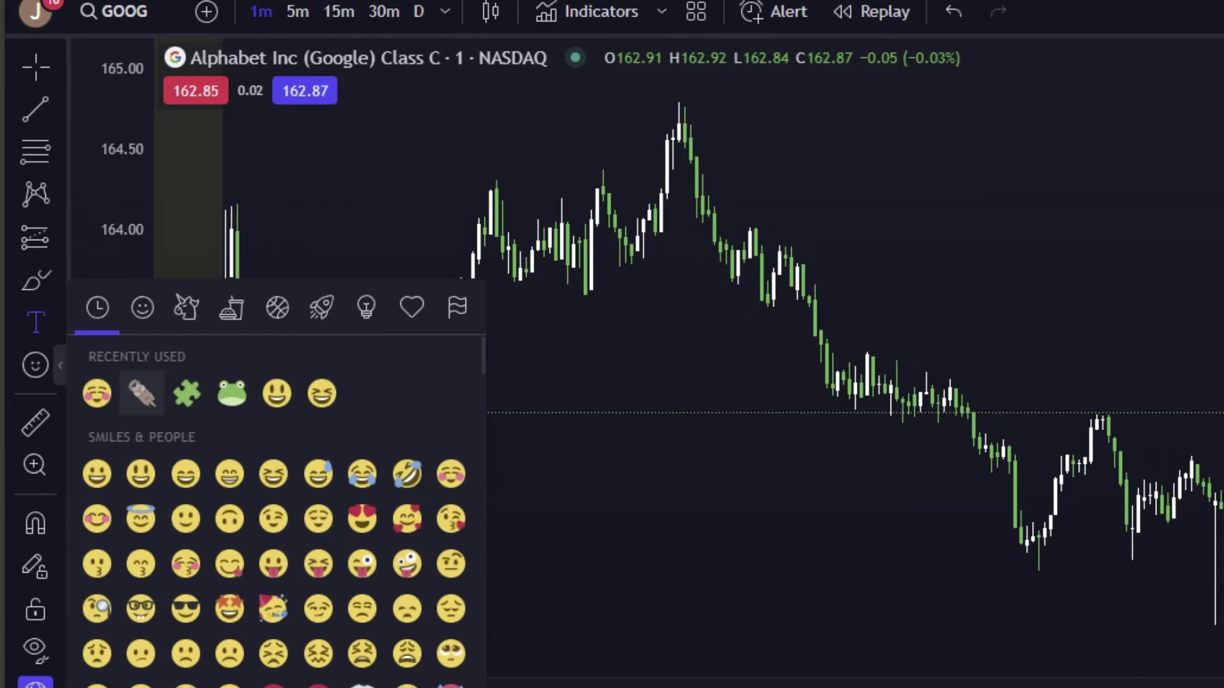
{"action": "left_click", "coordinate": [60, 110]}
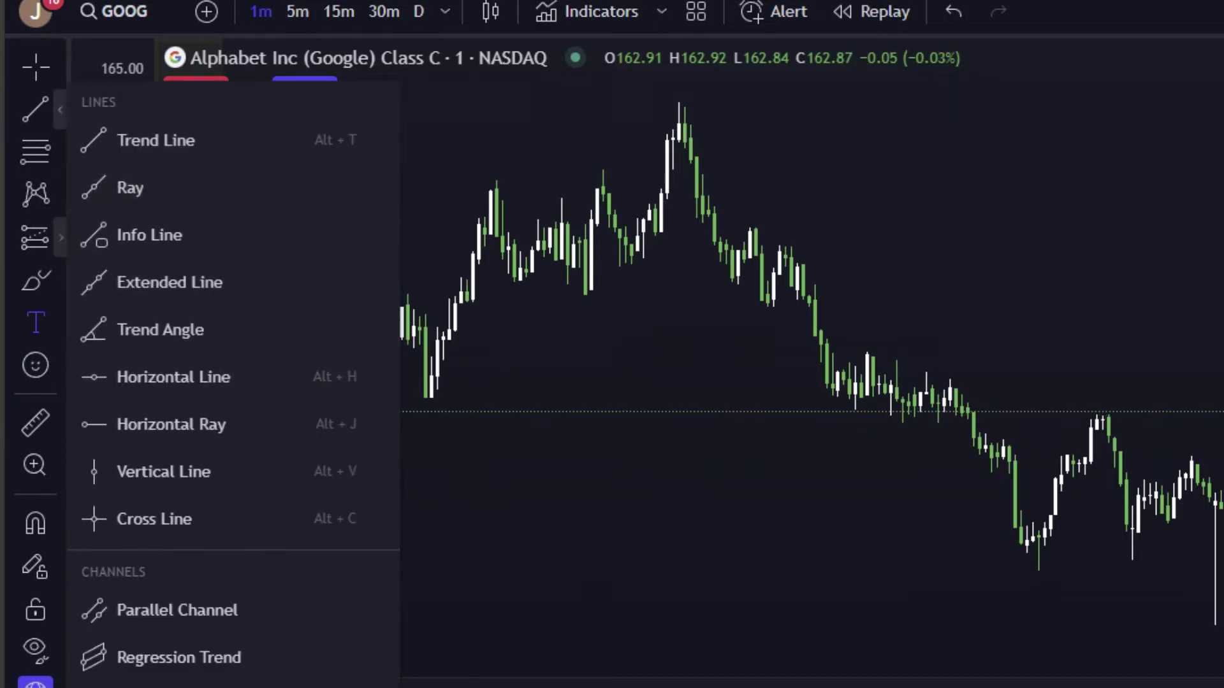
{"action": "left_click", "coordinate": [60, 237]}
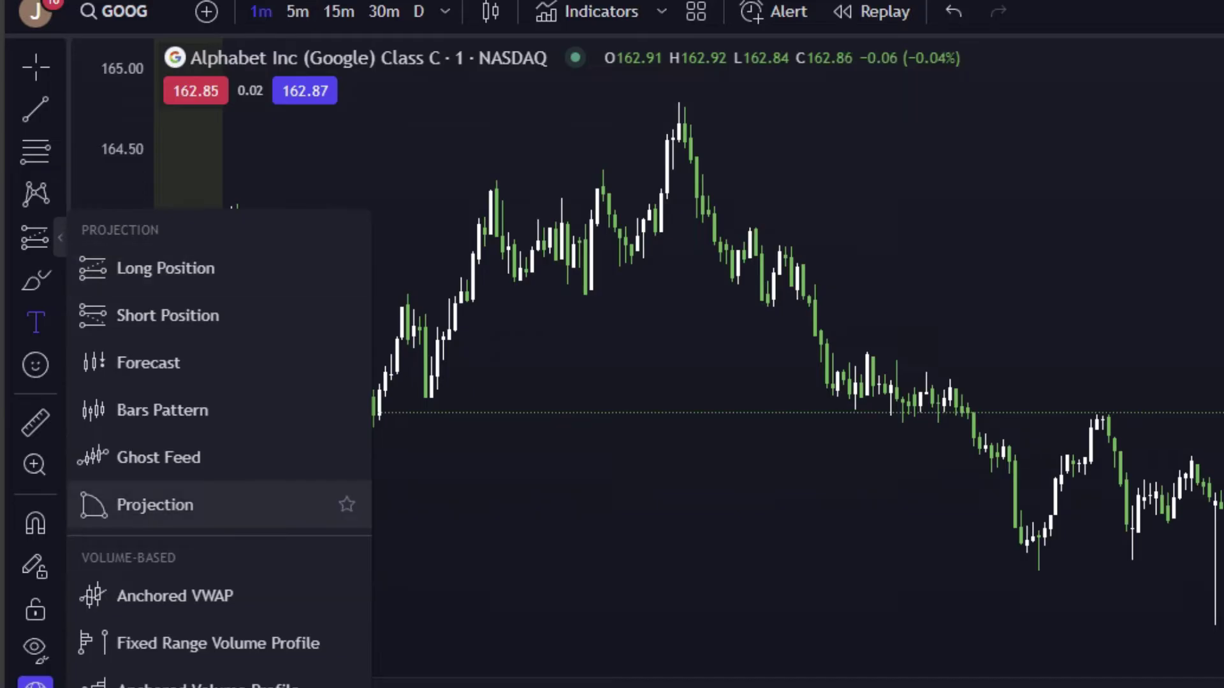
{"action": "left_click", "coordinate": [60, 110]}
{"action": "key", "text": "ctrl"}
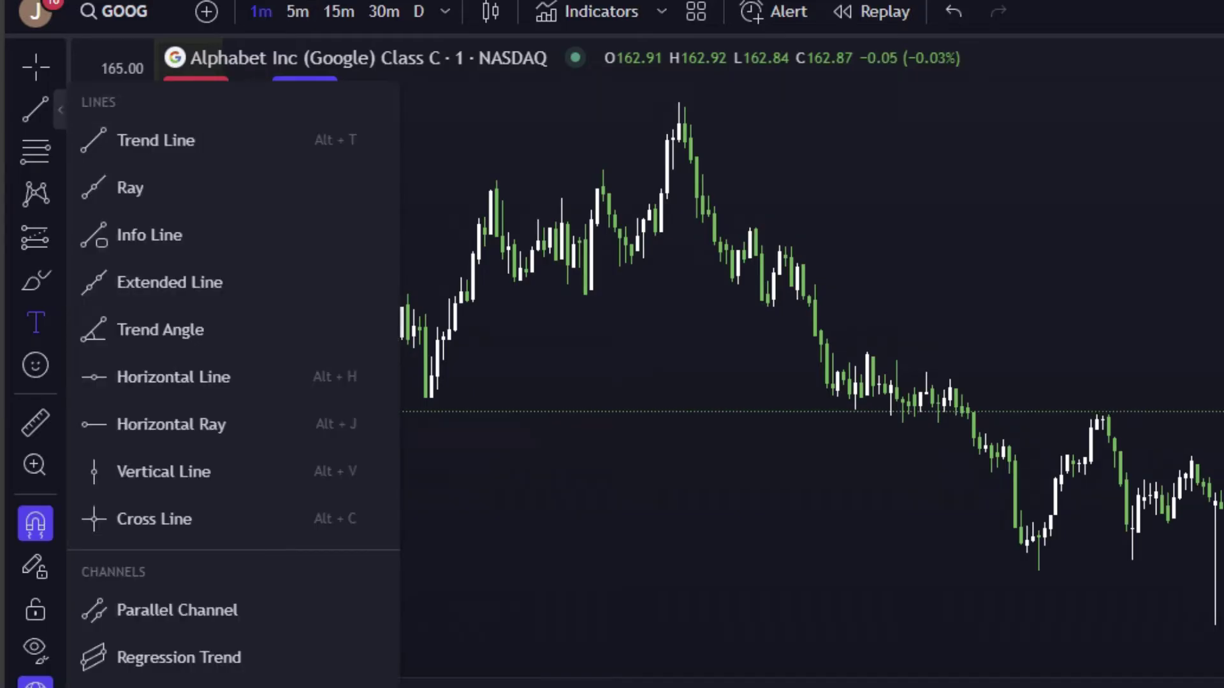
{"action": "key", "text": "Escape"}
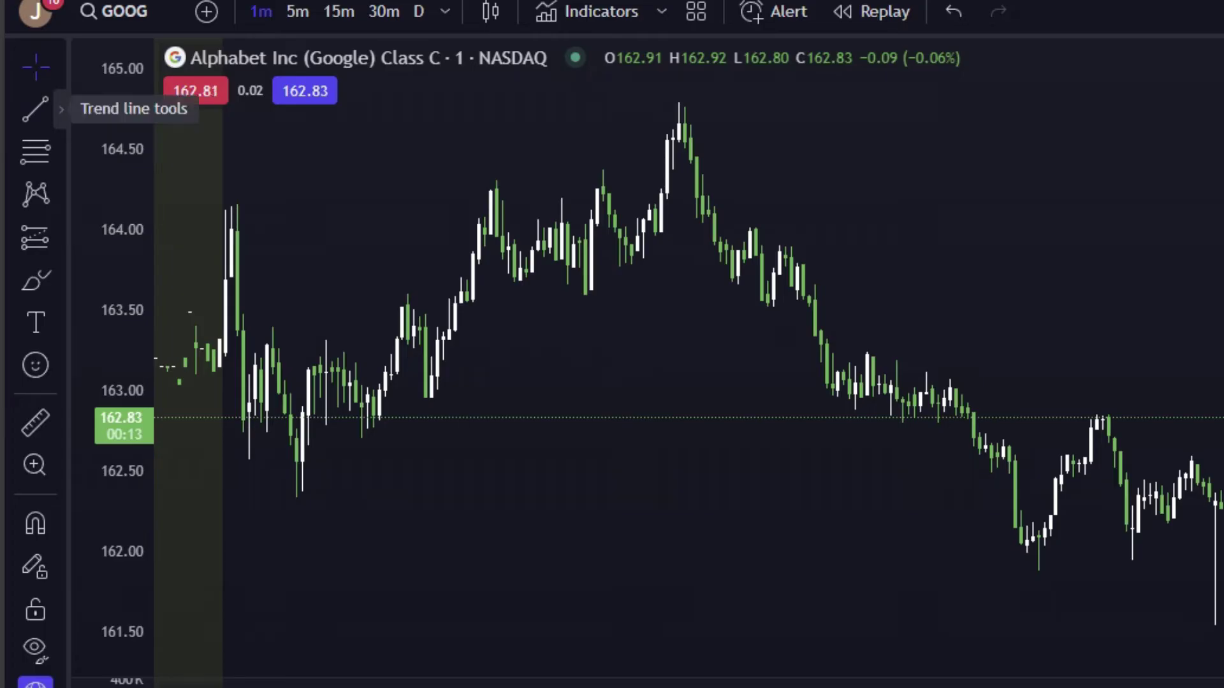
Step: Add Trend Line to the favourite drawing tools and reposition the floating favourites toolbar over the chart
{"action": "left_click", "coordinate": [61, 109]}
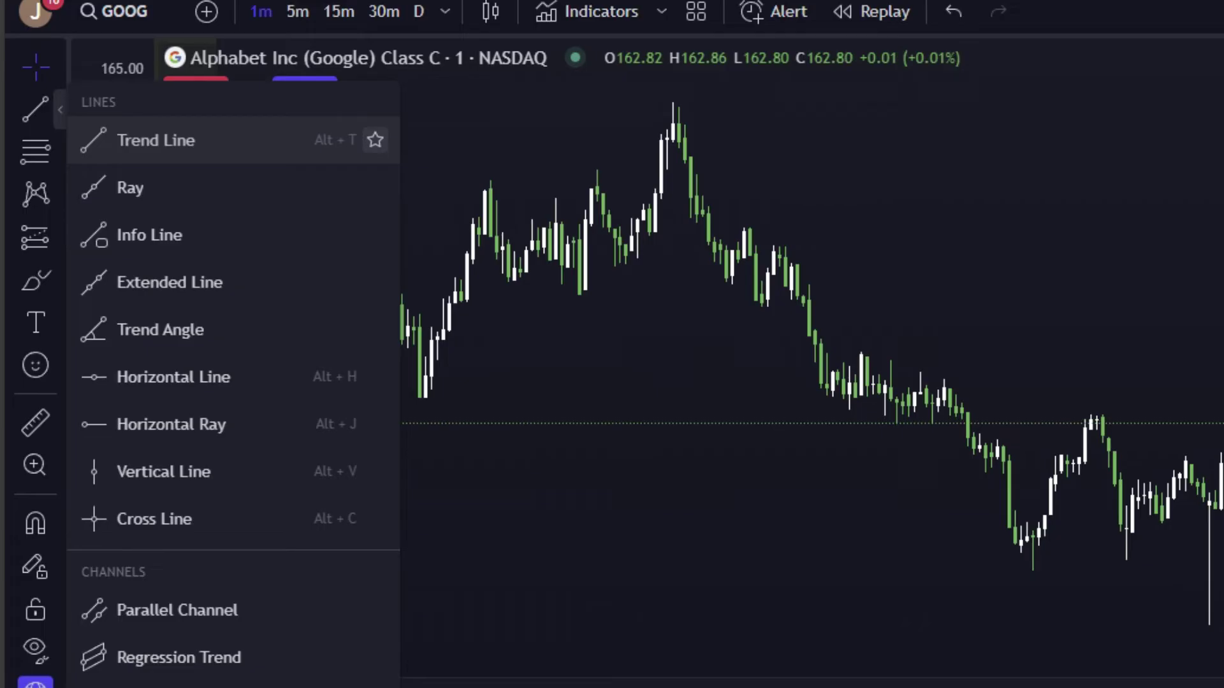
{"action": "left_click", "coordinate": [375, 140]}
{"action": "left_click_drag", "start_coordinate": [1223, 230], "coordinate": [970, 257]}
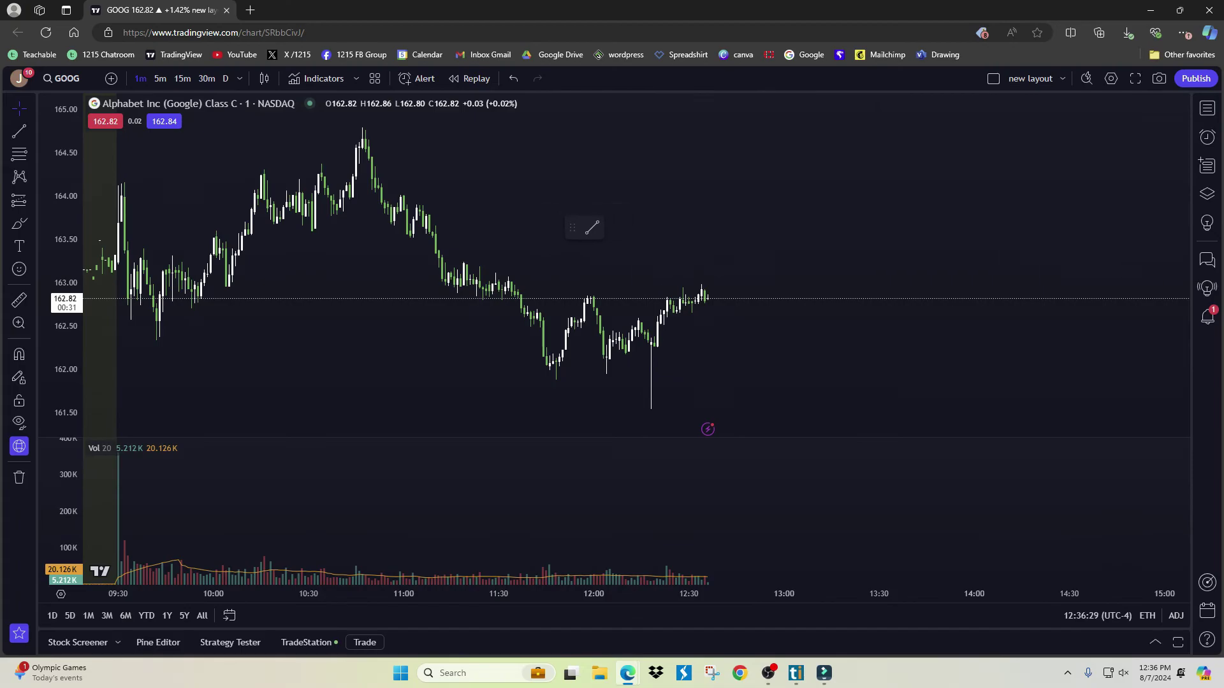
{"action": "left_click_drag", "start_coordinate": [572, 227], "coordinate": [606, 231]}
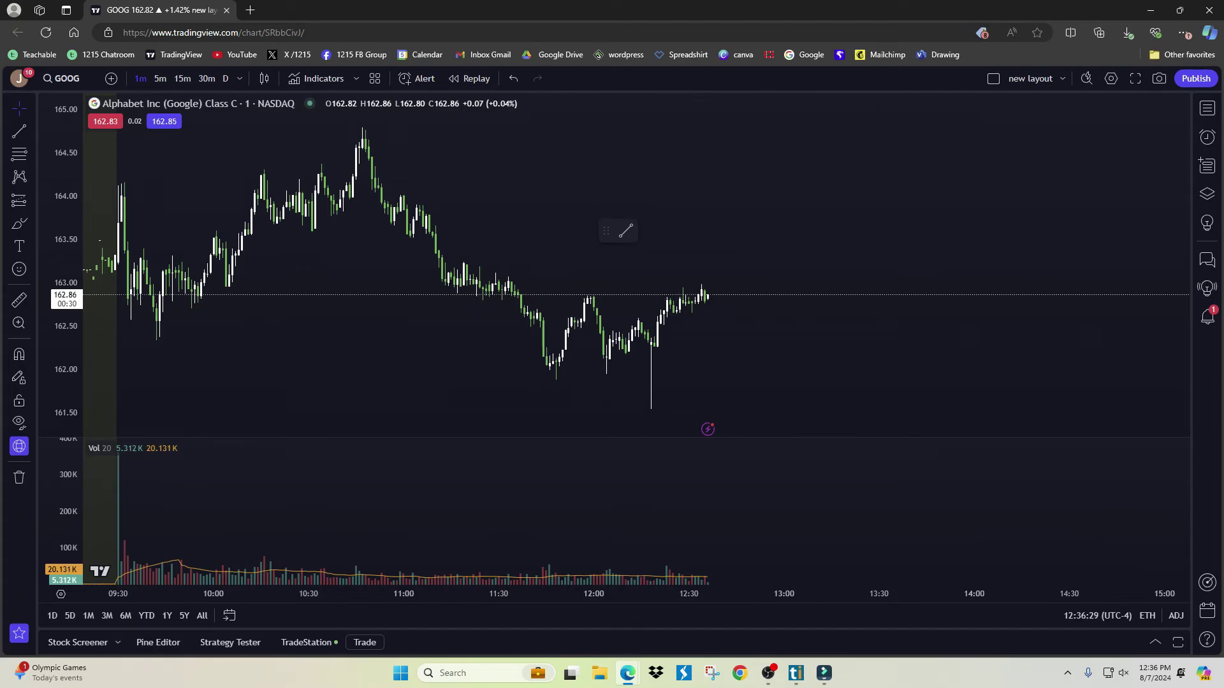
{"action": "left_click", "coordinate": [625, 230]}
Step: Add Horizontal Line and Horizontal Ray to the favourite drawing tools
{"action": "left_click", "coordinate": [32, 131]}
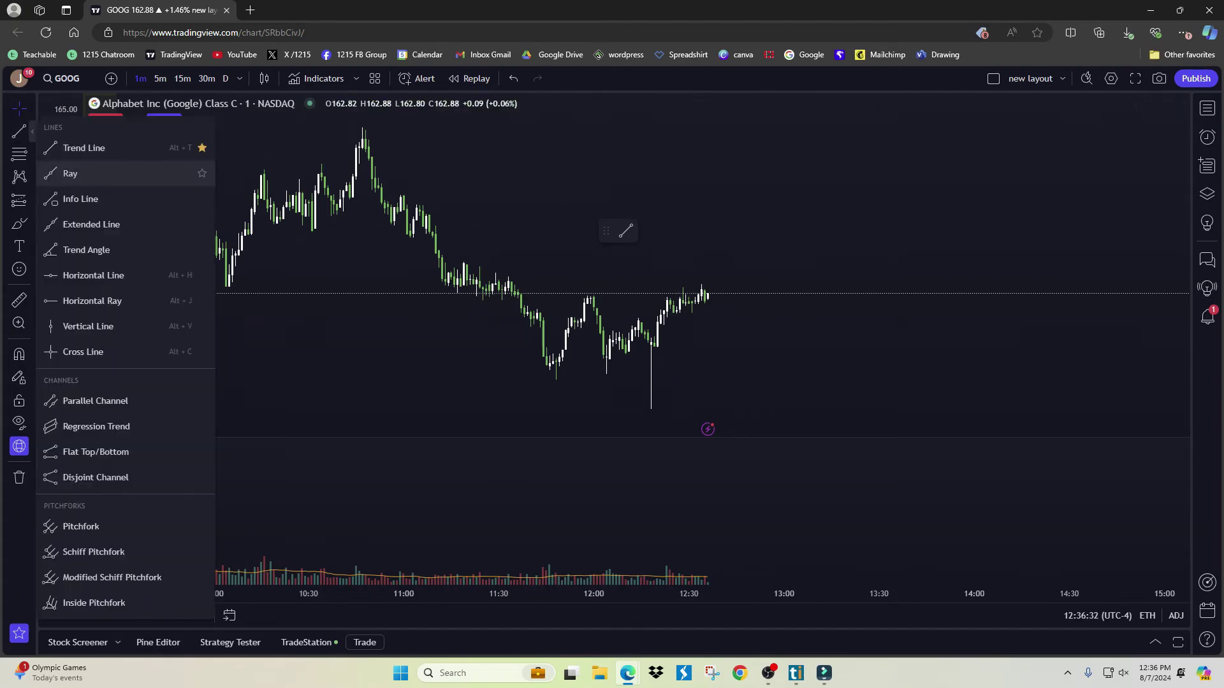
{"action": "left_click", "coordinate": [202, 274]}
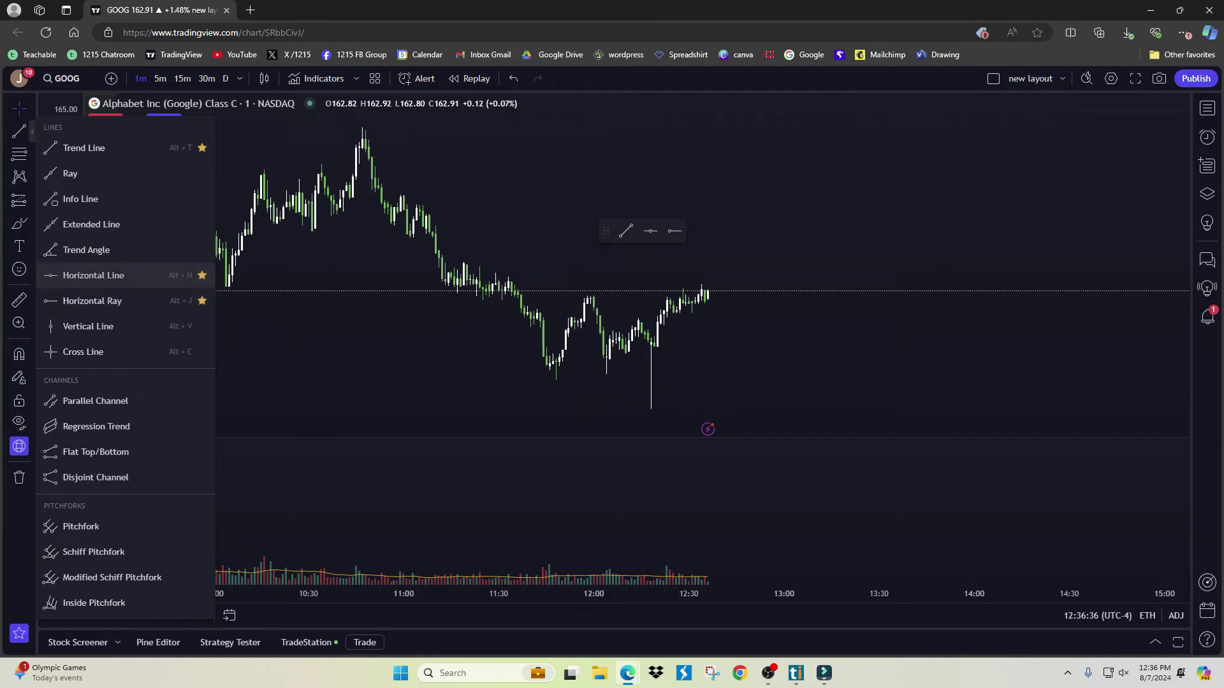
{"action": "left_click", "coordinate": [238, 155]}
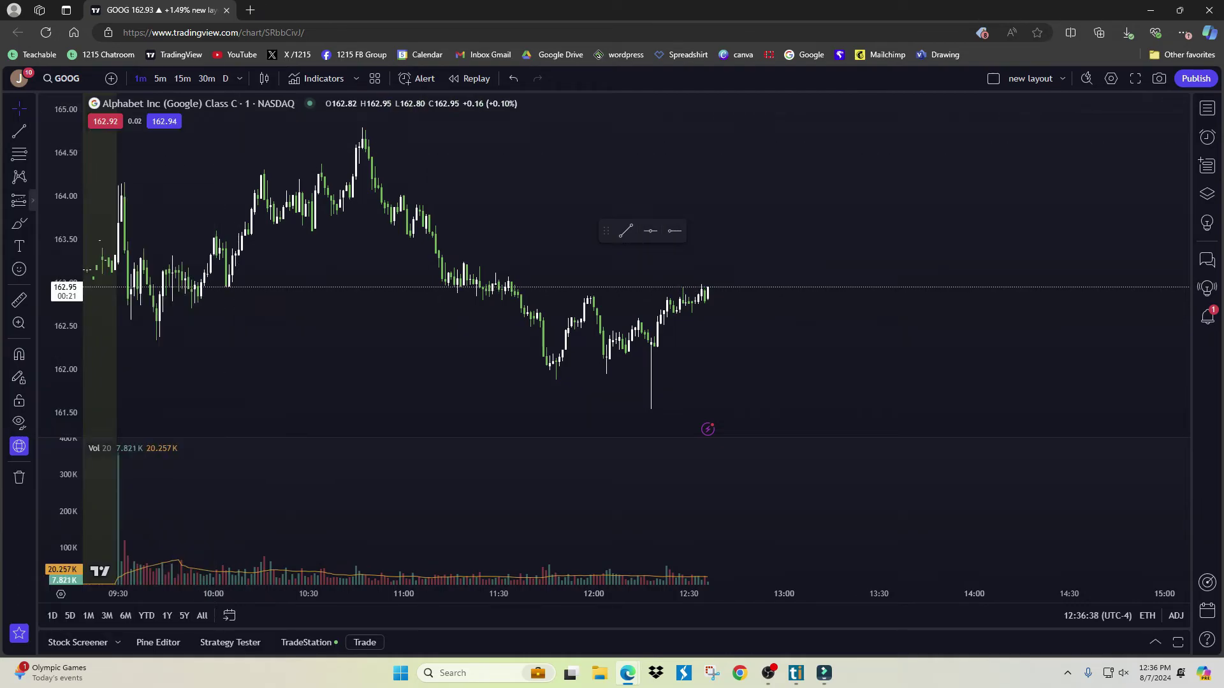
Step: Add the Long Position projection tool to the favourite drawing tools
{"action": "key", "text": "ctrl+shift+3"}
{"action": "left_click_drag", "start_coordinate": [15, 189], "coordinate": [30, 196]}
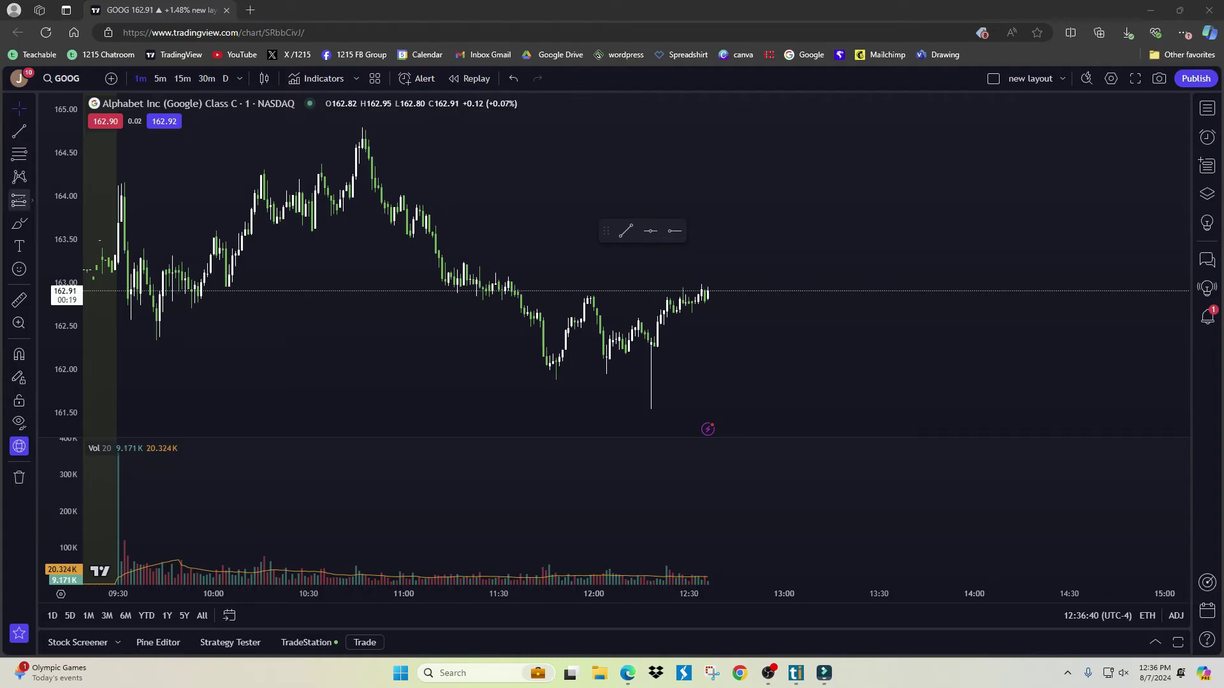
{"action": "left_click", "coordinate": [33, 200]}
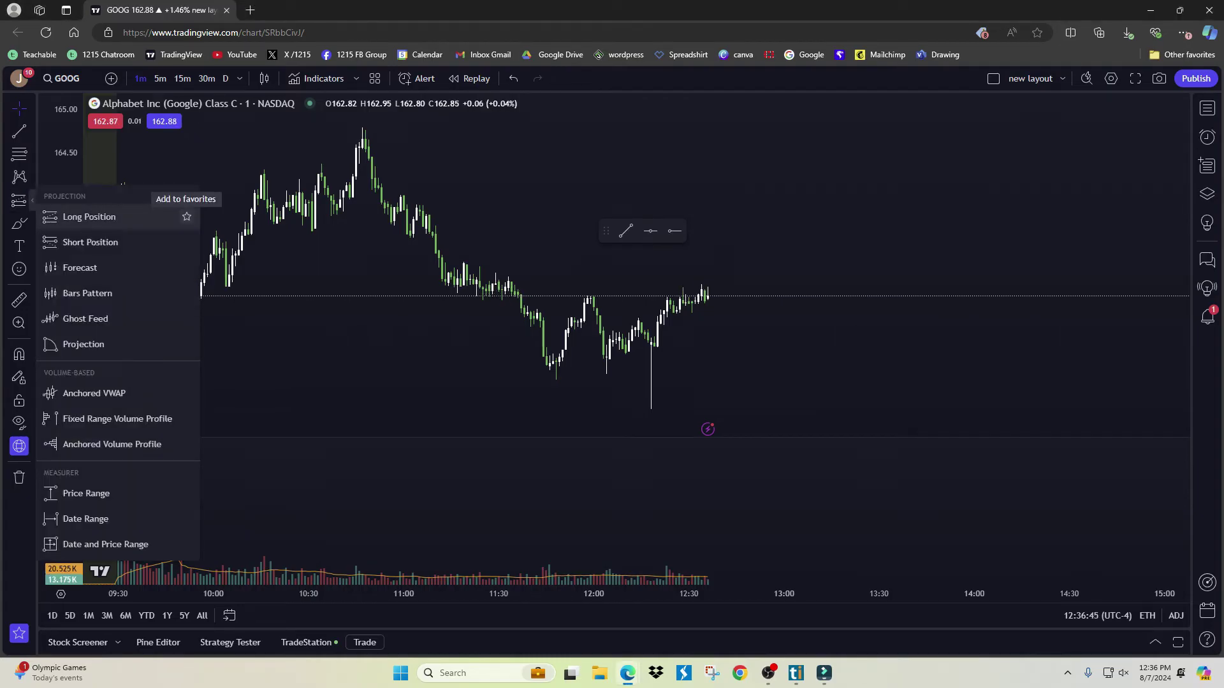
{"action": "left_click", "coordinate": [186, 217]}
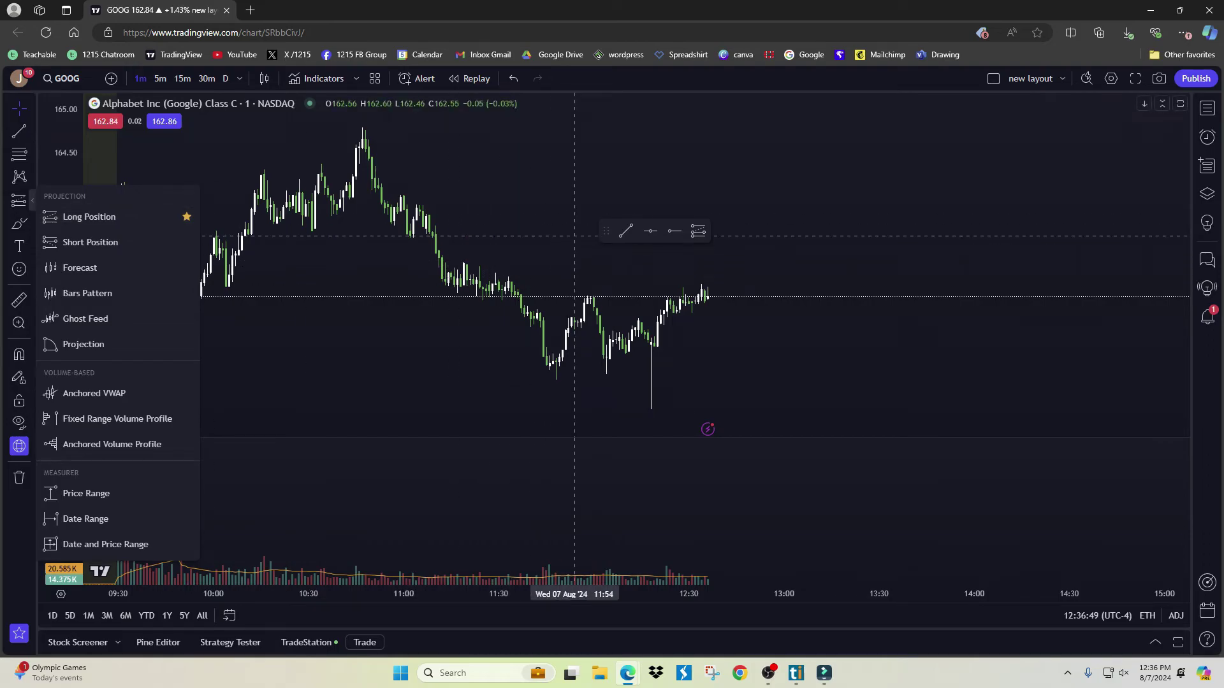
Step: Reposition the floating favourites toolbar in the empty chart area beyond the latest candles
{"action": "left_click_drag", "start_coordinate": [606, 231], "coordinate": [834, 329]}
{"action": "scroll", "coordinate": [369, 230], "scroll_direction": "up", "scroll_amount": 2}
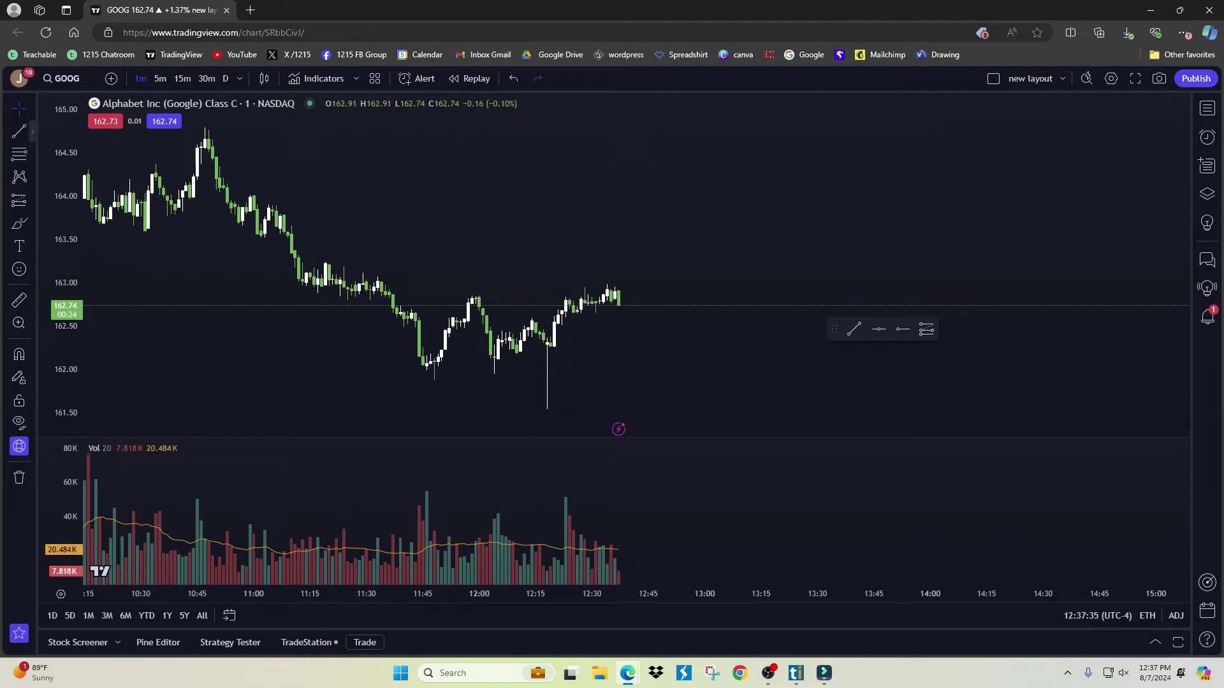
{"action": "left_click", "coordinate": [32, 132]}
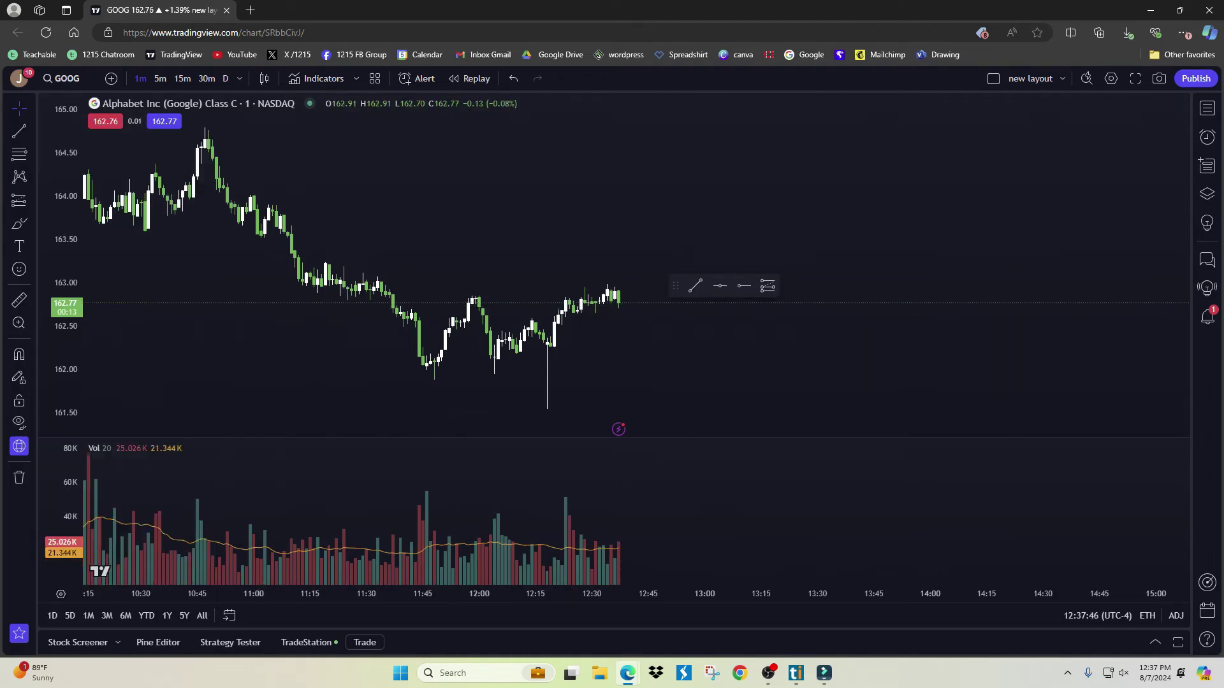
{"action": "mouse_move", "coordinate": [675, 286]}
{"action": "left_mouse_down"}
{"action": "mouse_move", "coordinate": [731, 281]}
{"action": "mouse_move", "coordinate": [718, 277]}
{"action": "left_mouse_up"}
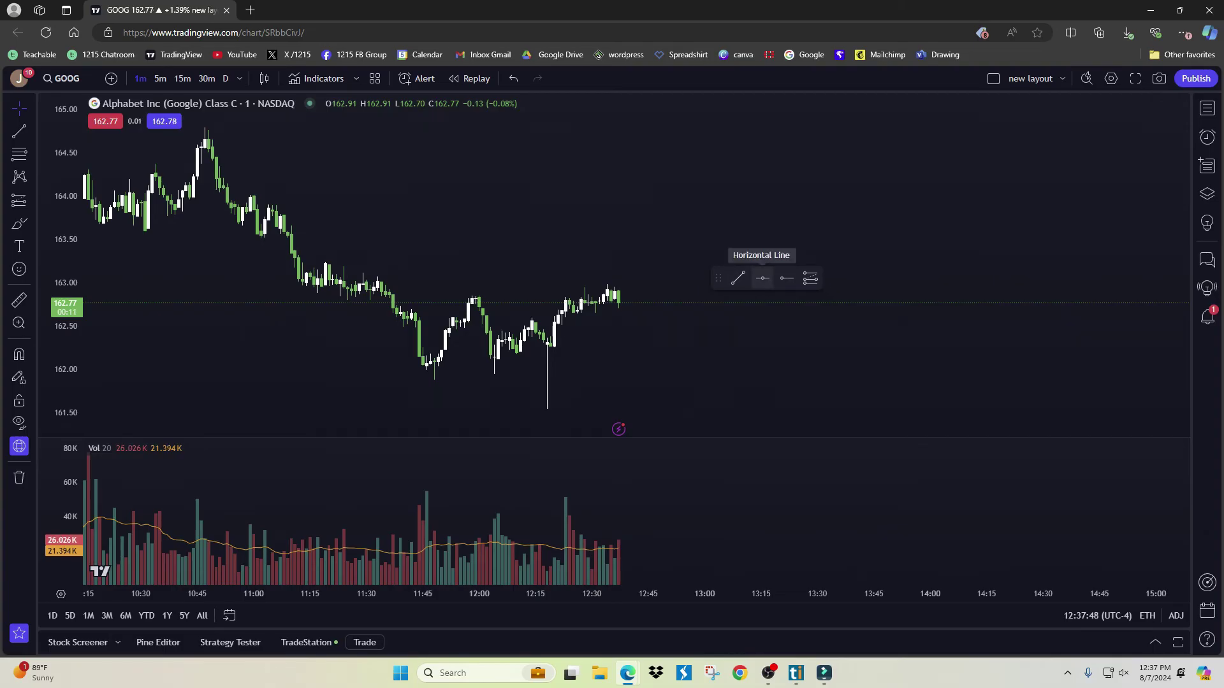
Step: Place a horizontal line at about 164.06 and a horizontal ray at about 162.12 using the favourite tools
{"action": "left_click", "coordinate": [762, 278]}
{"action": "left_click", "coordinate": [635, 190]}
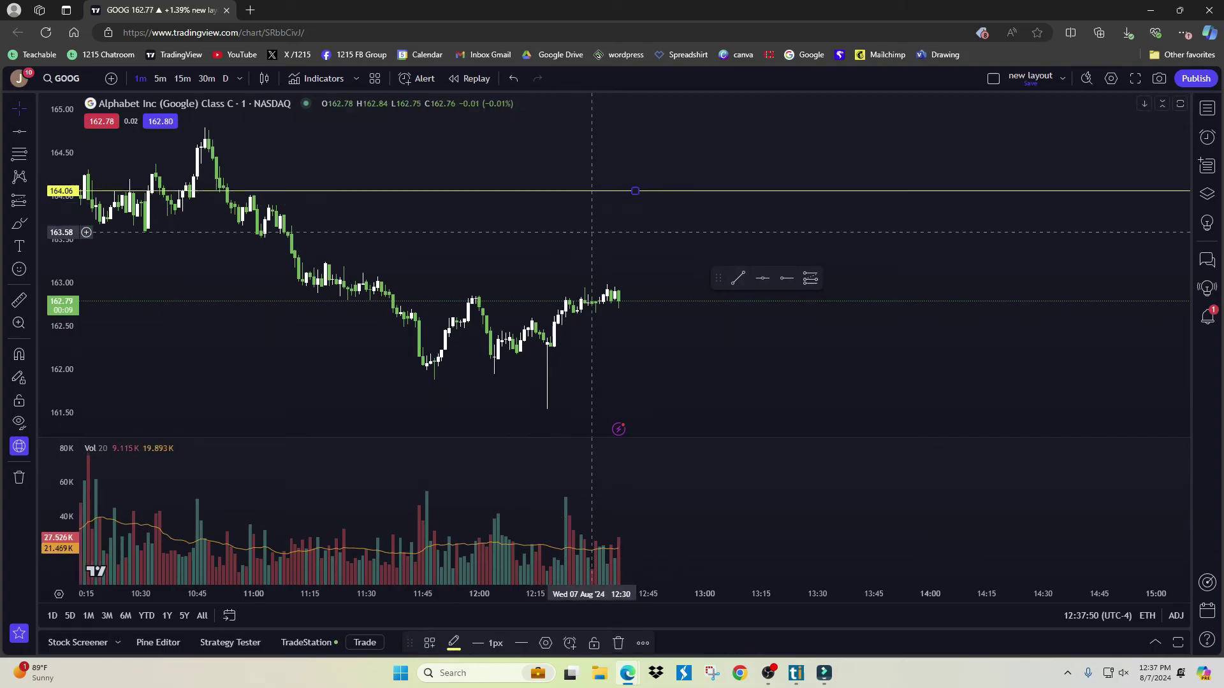
{"action": "left_click", "coordinate": [787, 278]}
{"action": "left_click", "coordinate": [636, 359]}
Step: Draw a rising trend line from about 162.70 at 12:44 to about 164.36 at 13:41
{"action": "left_click", "coordinate": [737, 278]}
{"action": "left_click", "coordinate": [645, 308]}
{"action": "left_click", "coordinate": [858, 165]}
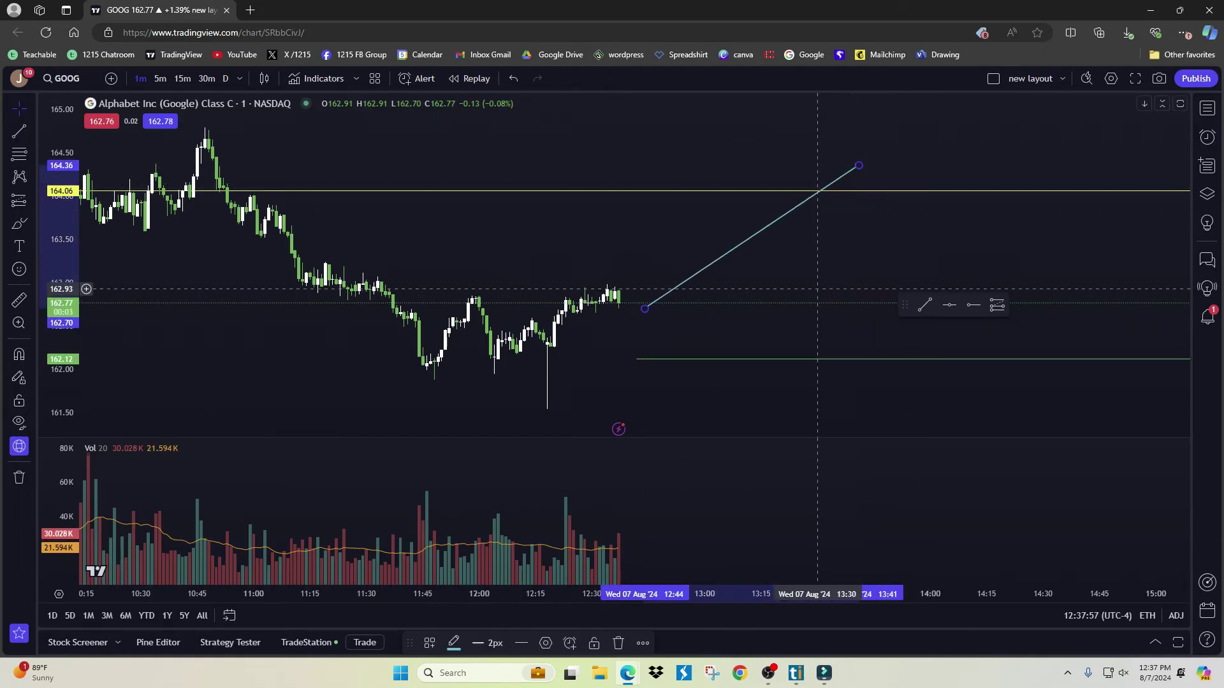
Step: Move the yellow horizontal line to the 164.00 price level
{"action": "scroll", "coordinate": [815, 288], "scroll_direction": "up", "scroll_amount": 3}
{"action": "scroll", "coordinate": [815, 287], "scroll_direction": "down", "scroll_amount": 3}
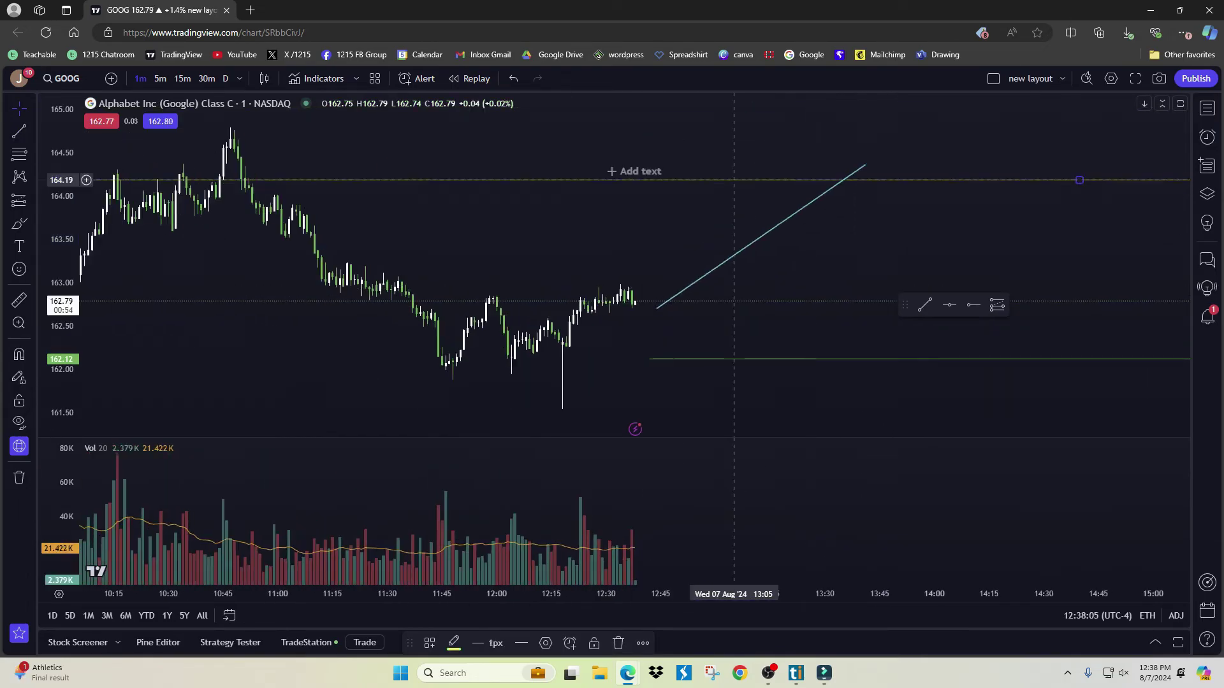
{"action": "left_click_drag", "start_coordinate": [733, 180], "coordinate": [701, 196]}
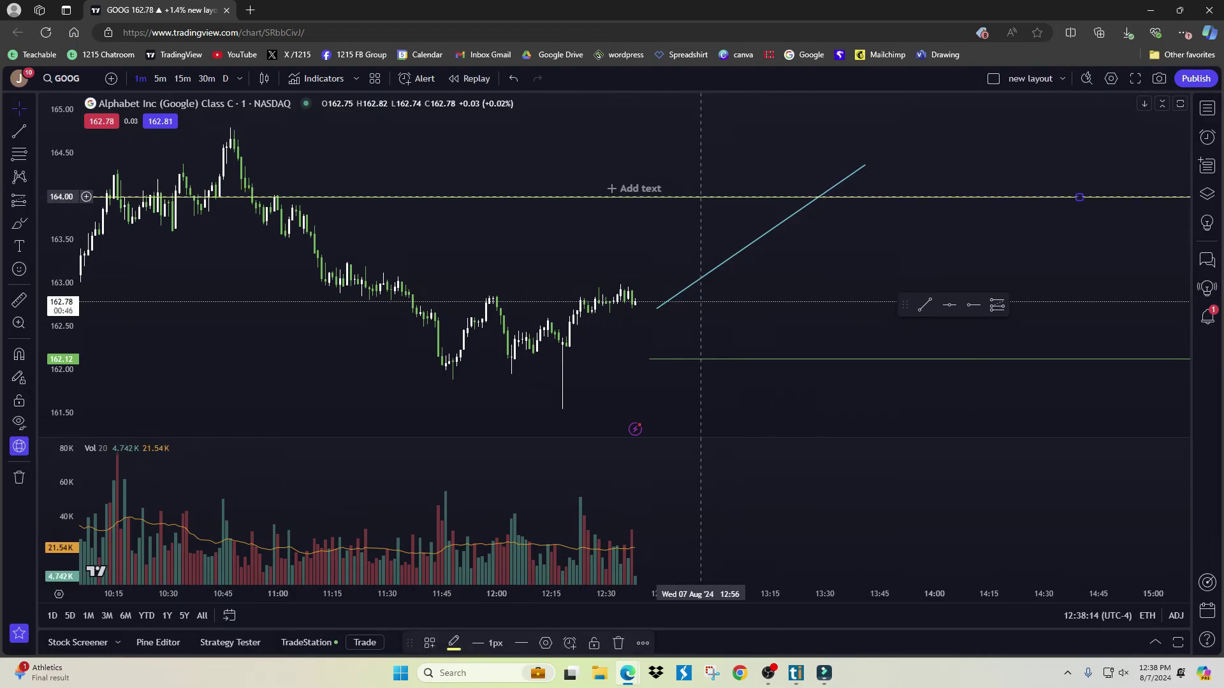
Step: Change the yellow horizontal line's colour to red in its style settings
{"action": "right_click", "coordinate": [701, 197]}
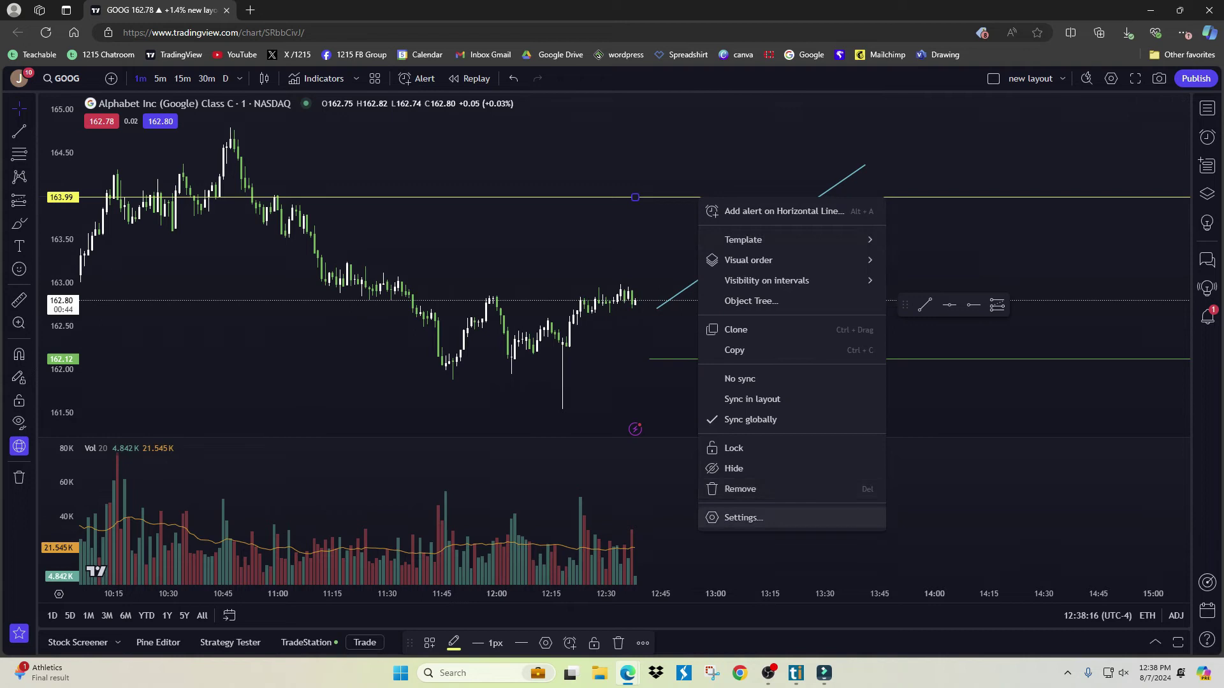
{"action": "left_click", "coordinate": [737, 514]}
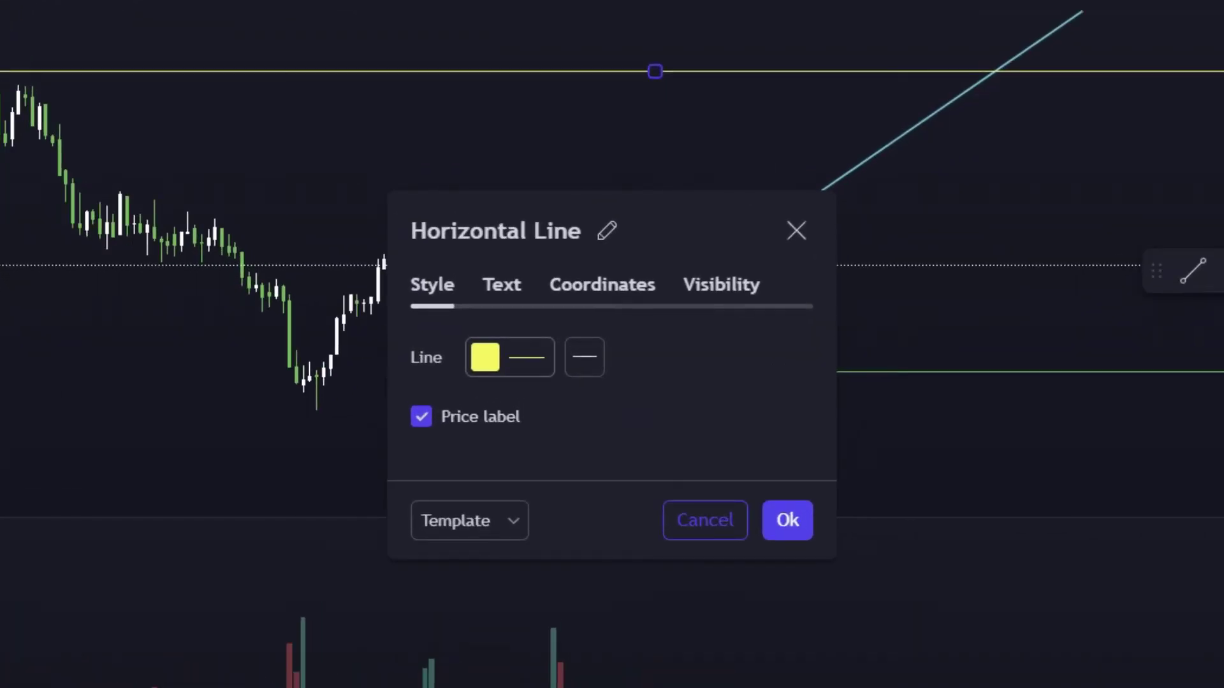
{"action": "left_click", "coordinate": [510, 358]}
{"action": "left_click", "coordinate": [490, 433]}
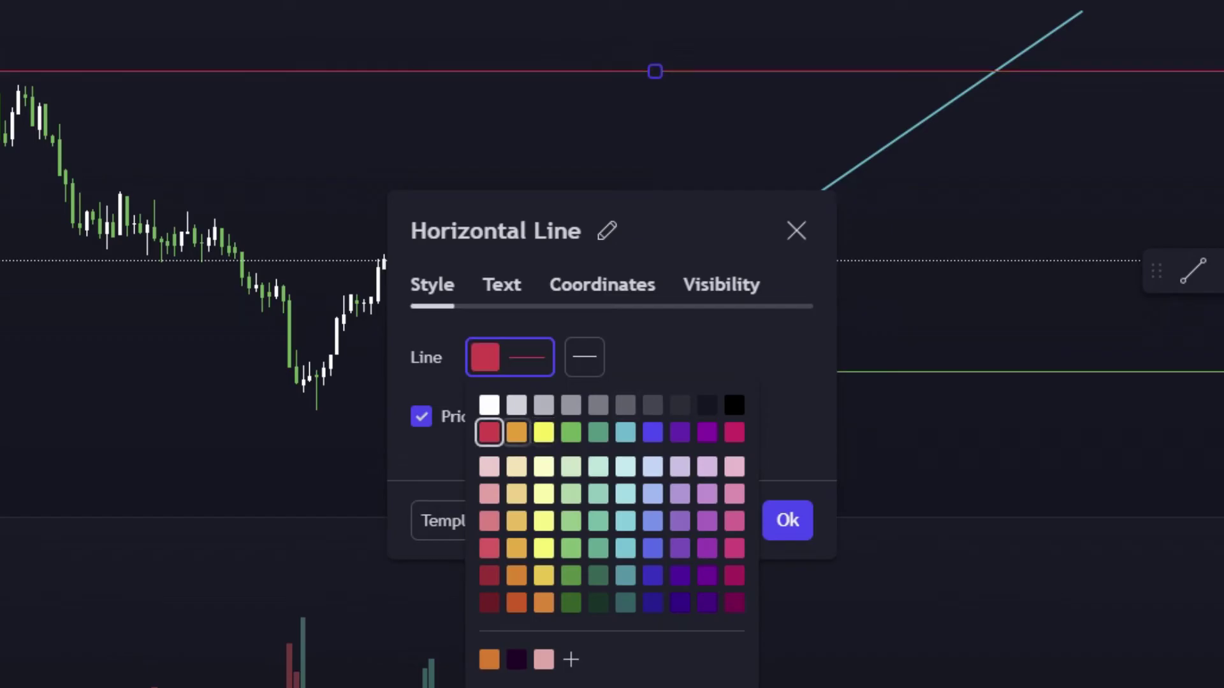
Step: Set the horizontal line's price coordinate to 164.15
{"action": "left_click", "coordinate": [601, 285]}
{"action": "left_click", "coordinate": [602, 284]}
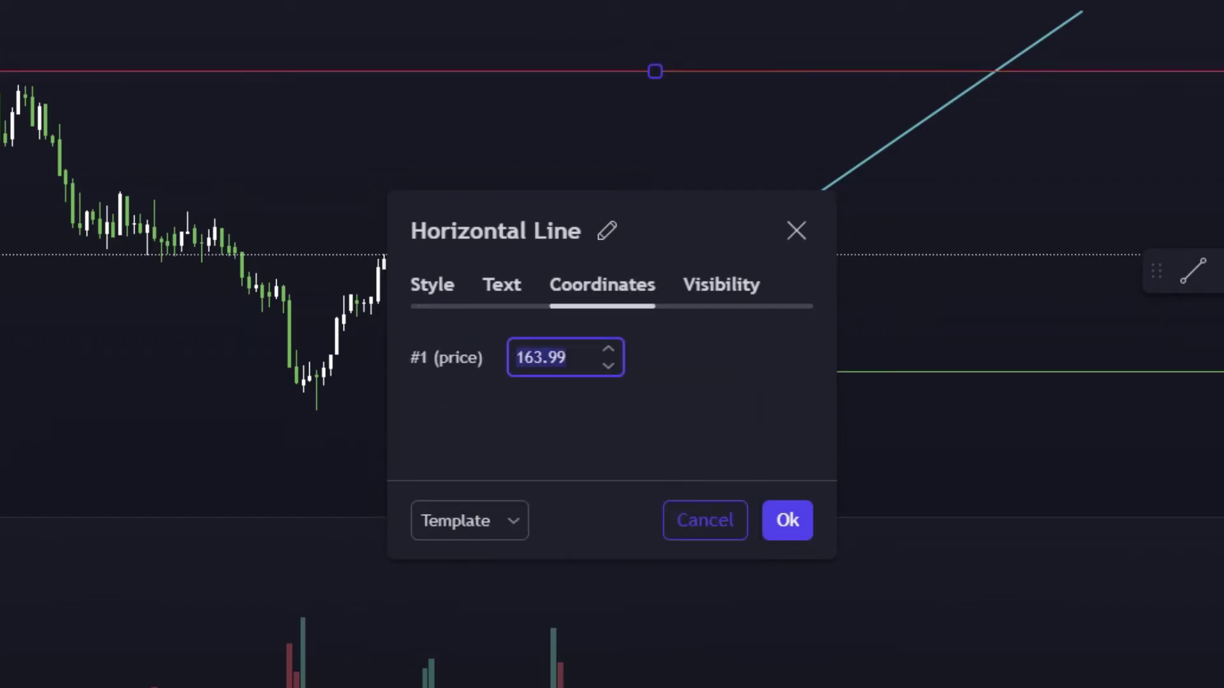
{"action": "type", "text": "164.15"}
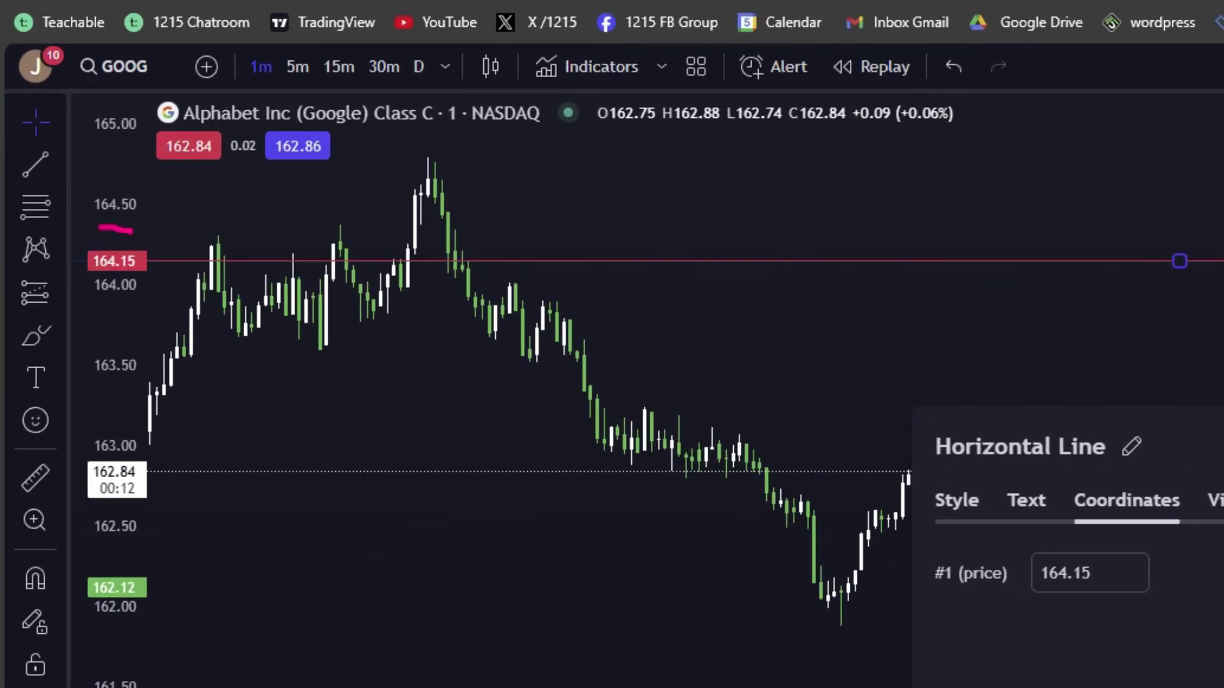
{"action": "mouse_move", "coordinate": [98, 227]}
{"action": "left_mouse_down"}
{"action": "mouse_move", "coordinate": [76, 284]}
{"action": "mouse_move", "coordinate": [132, 228]}
{"action": "left_mouse_up"}
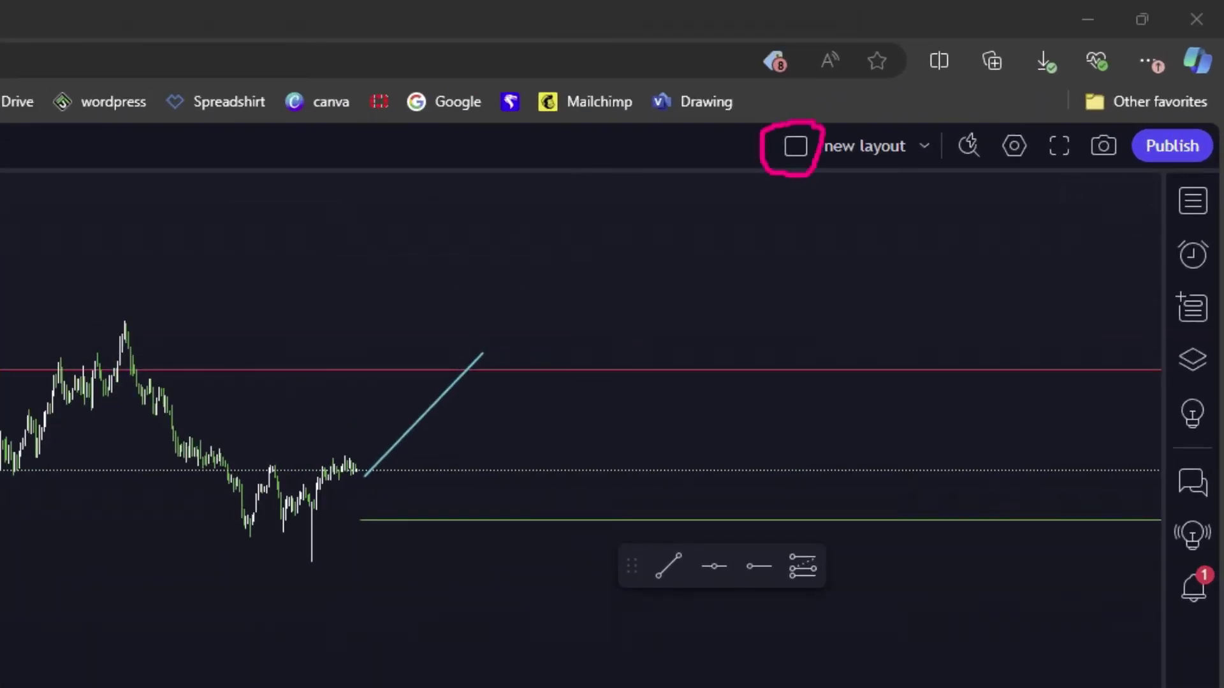
Step: Switch the chart layout to two charts side by side
{"action": "left_click", "coordinate": [795, 146]}
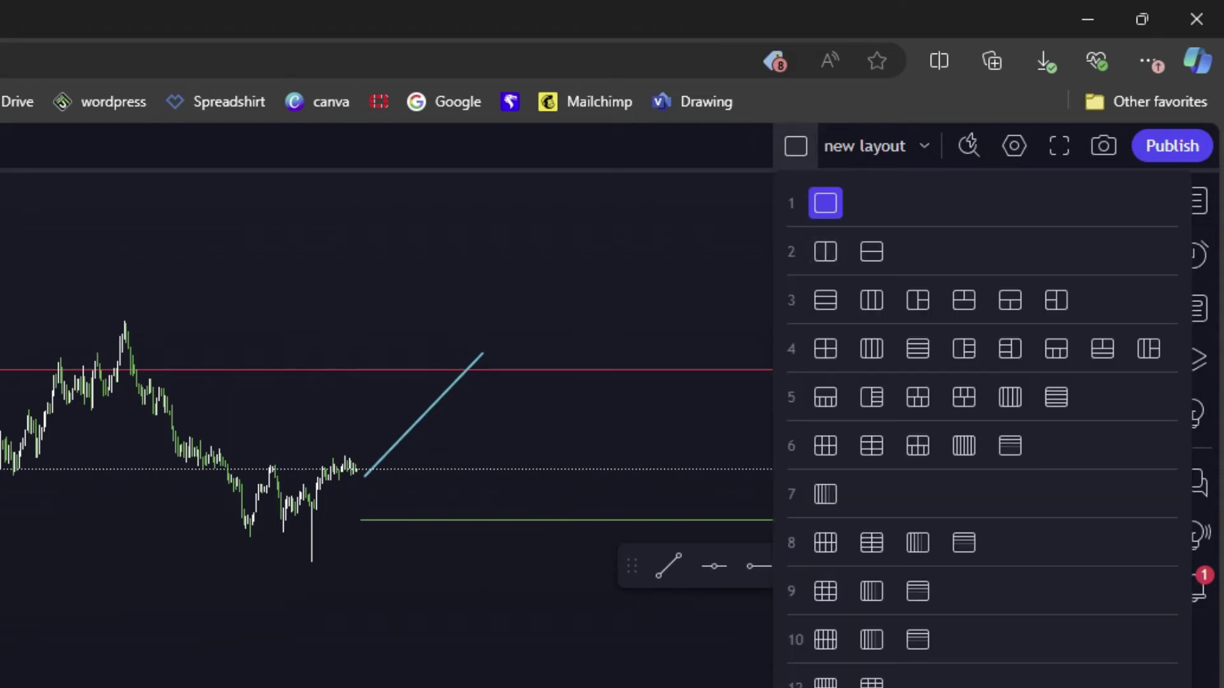
{"action": "left_click", "coordinate": [826, 252]}
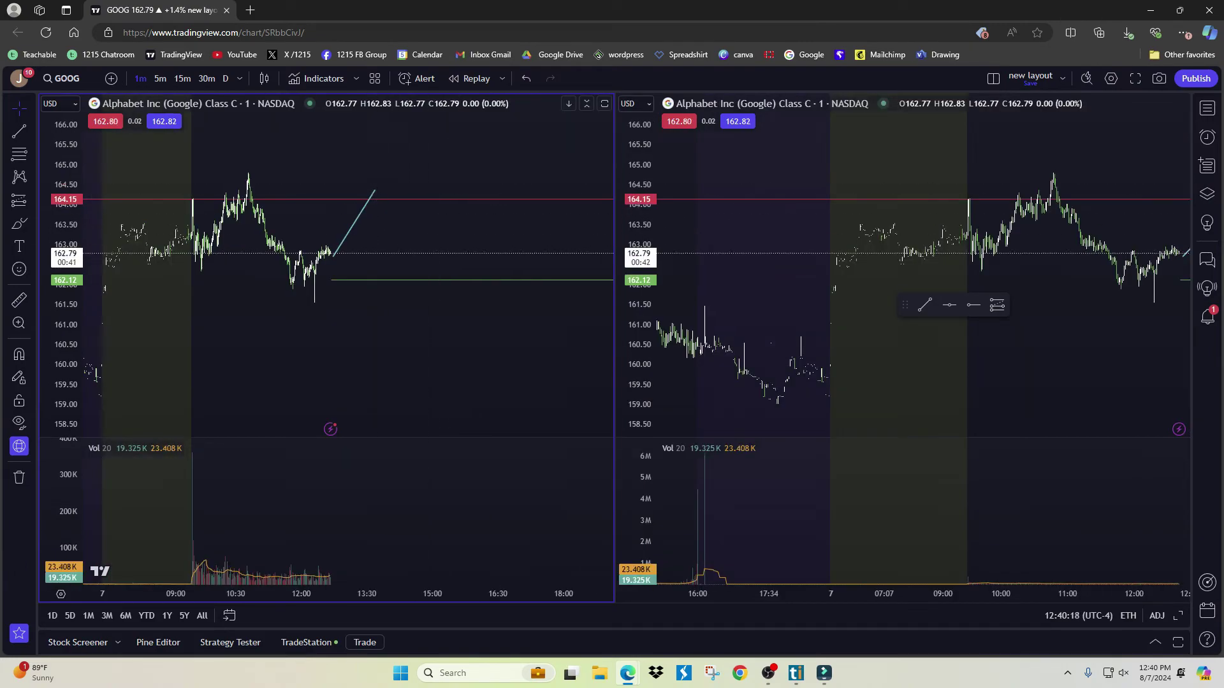
{"action": "left_click_drag", "start_coordinate": [369, 179], "coordinate": [296, 376]}
{"action": "mouse_move", "coordinate": [1070, 172]}
{"action": "left_mouse_down"}
{"action": "mouse_move", "coordinate": [1010, 374]}
{"action": "mouse_move", "coordinate": [1048, 249]}
{"action": "left_mouse_up"}
{"action": "key", "text": "Escape"}
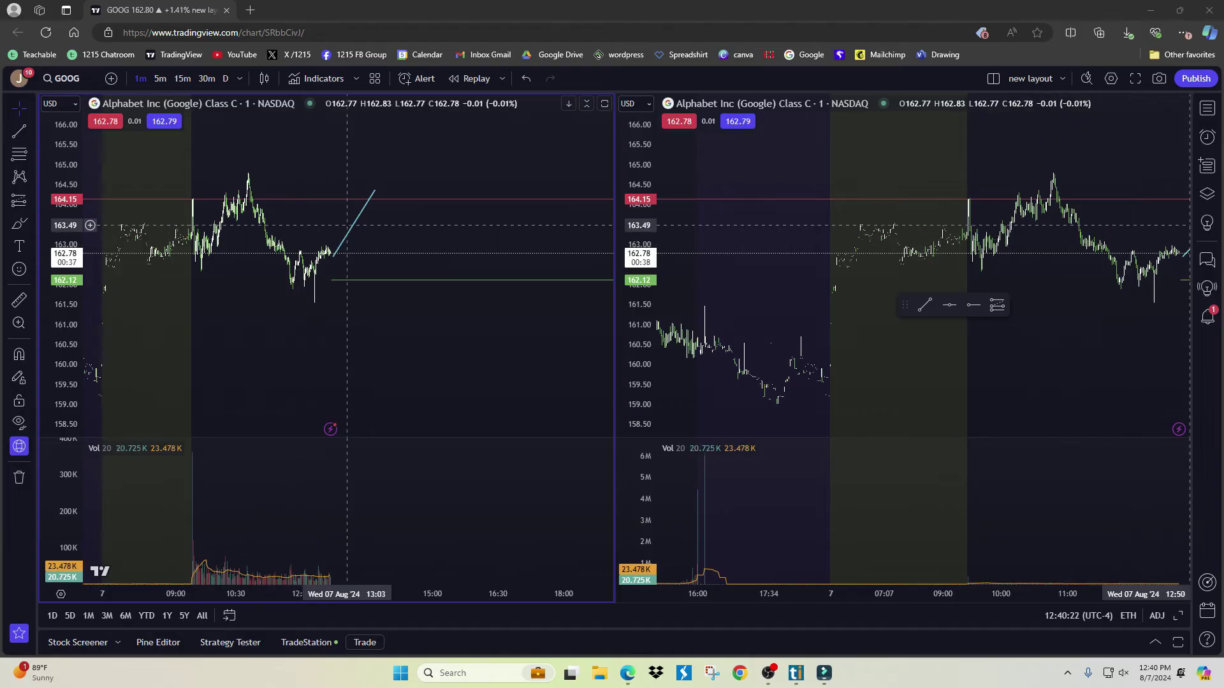
{"action": "mouse_move", "coordinate": [232, 188]}
{"action": "left_mouse_down"}
{"action": "mouse_move", "coordinate": [354, 148]}
{"action": "mouse_move", "coordinate": [255, 172]}
{"action": "left_mouse_up"}
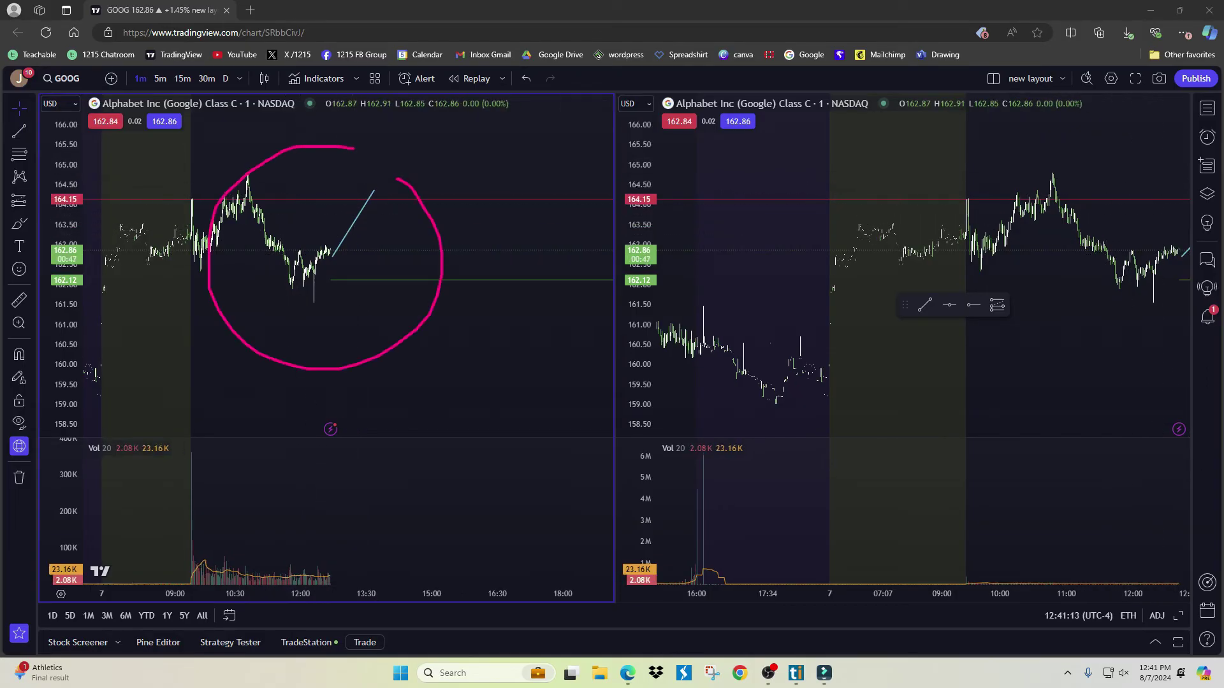
{"action": "left_click_drag", "start_coordinate": [969, 161], "coordinate": [975, 198]}
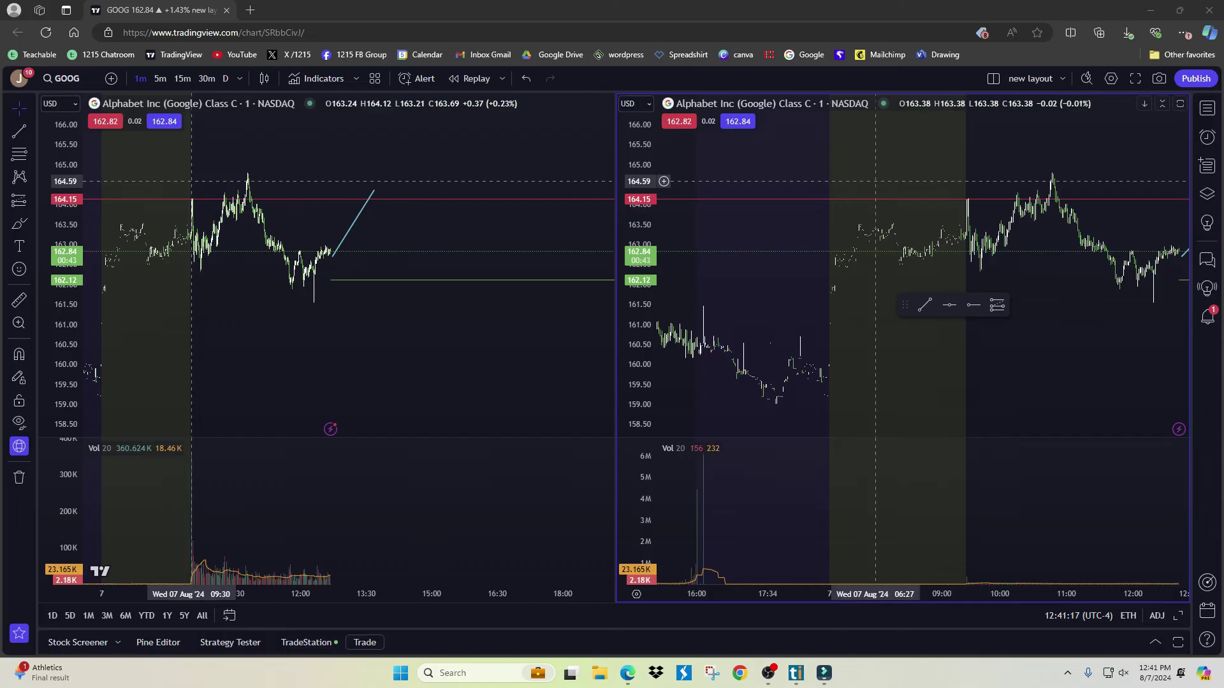
Step: Set the second chart to the daily interval and turn on symbol sync for the layout
{"action": "left_click", "coordinate": [225, 78]}
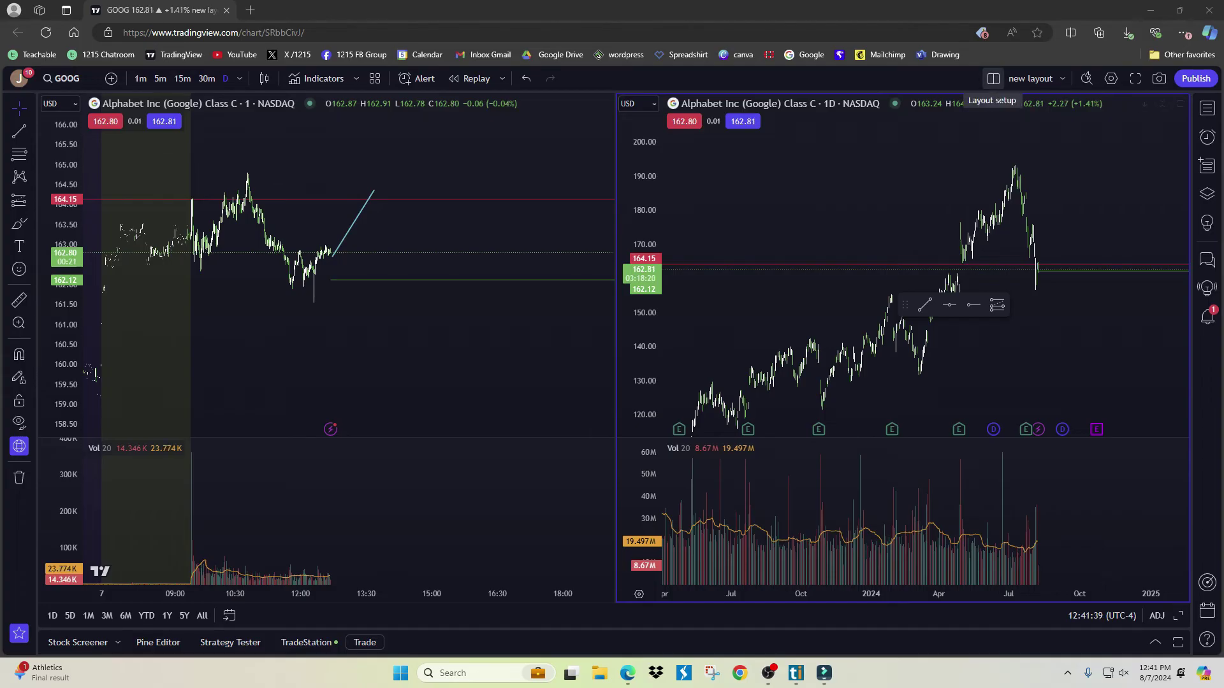
{"action": "left_click", "coordinate": [993, 78]}
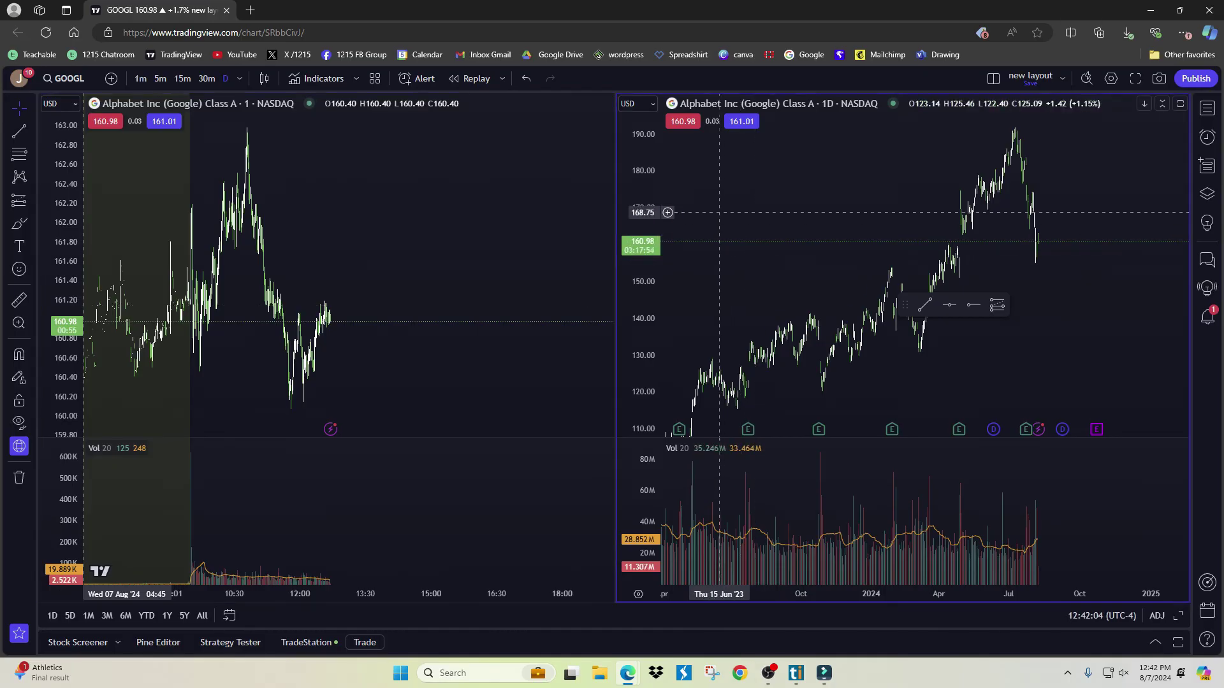
Step: Load the NVDA symbol in both synced charts
{"action": "type", "text": "NVDA"}
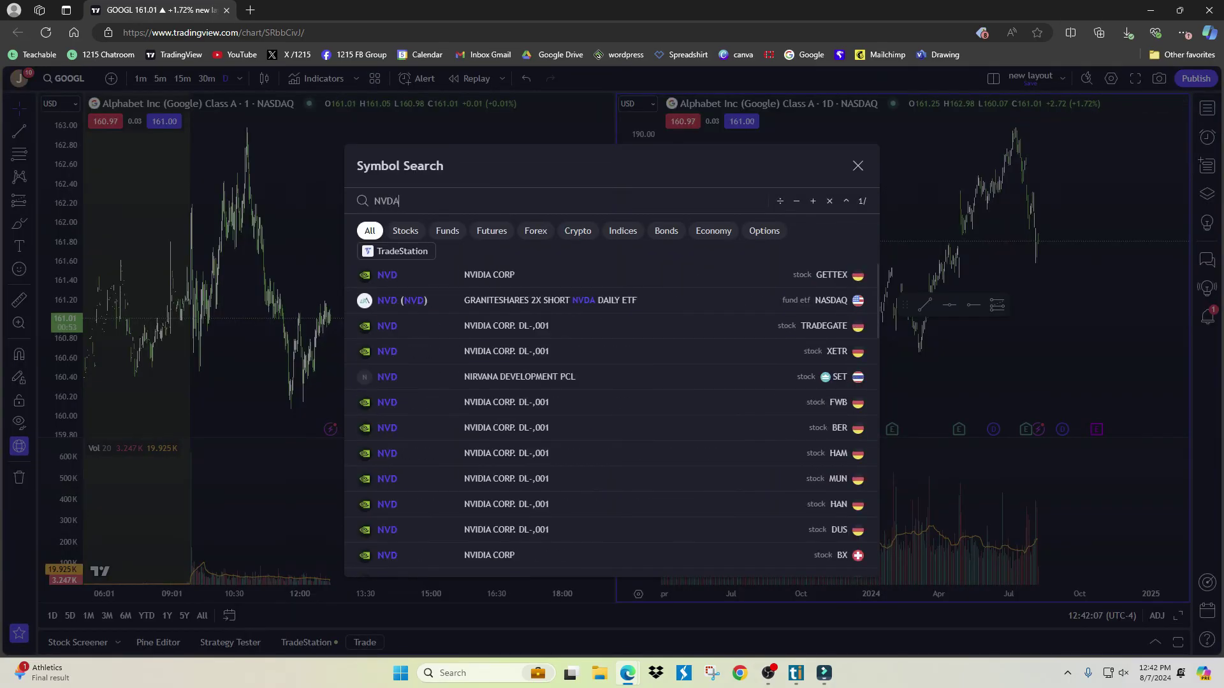
{"action": "key", "text": "Return"}
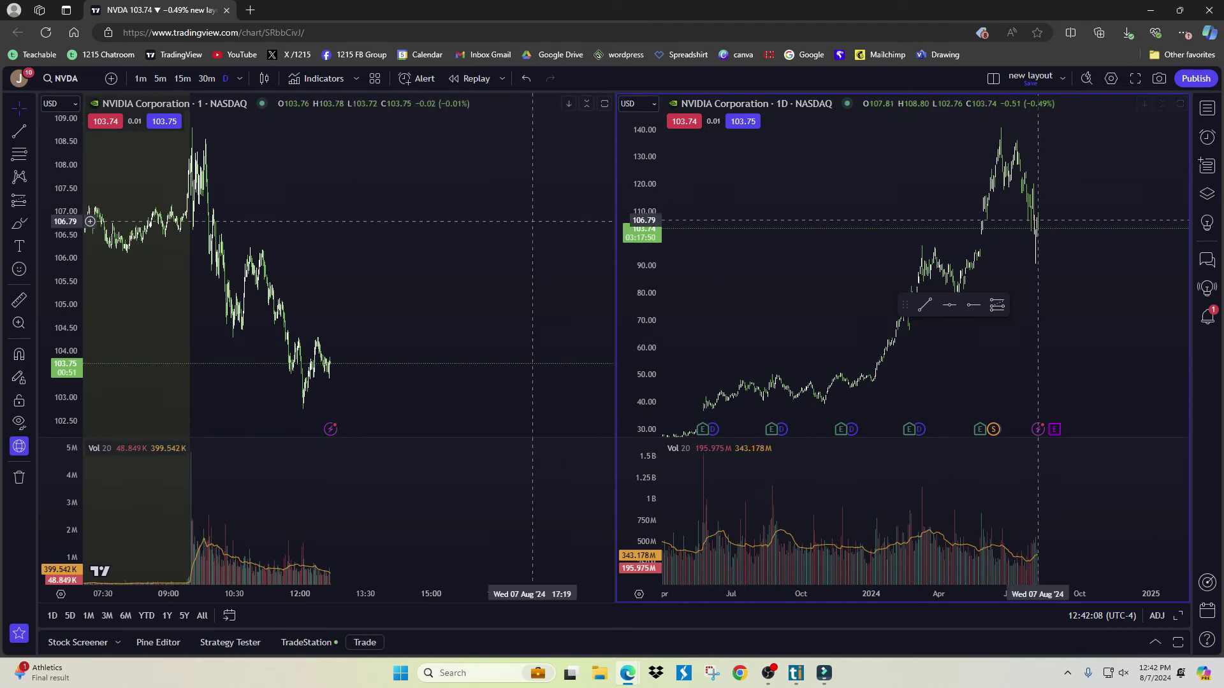
{"action": "mouse_move", "coordinate": [455, 169]}
{"action": "left_mouse_down"}
{"action": "mouse_move", "coordinate": [258, 338]}
{"action": "mouse_move", "coordinate": [483, 254]}
{"action": "left_mouse_up"}
{"action": "left_click_drag", "start_coordinate": [994, 222], "coordinate": [953, 263]}
Step: Turn off symbol sync for the two-chart layout, keeping crosshair sync on
{"action": "left_click", "coordinate": [993, 77]}
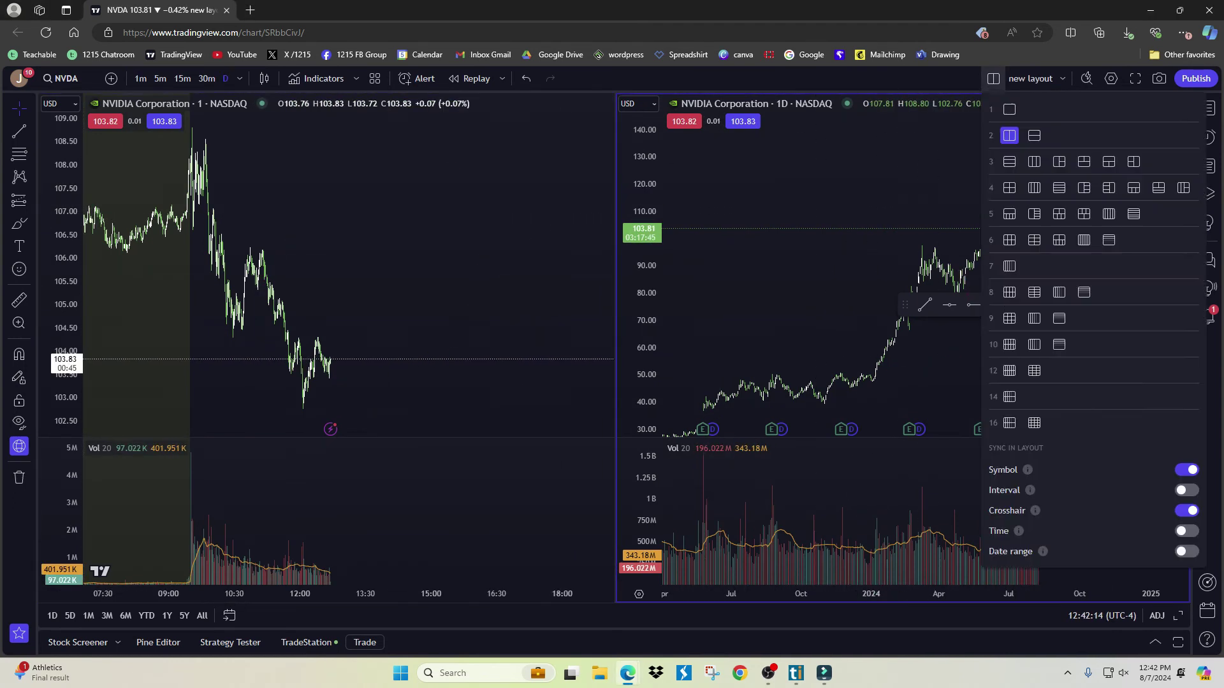
{"action": "left_click", "coordinate": [1186, 469]}
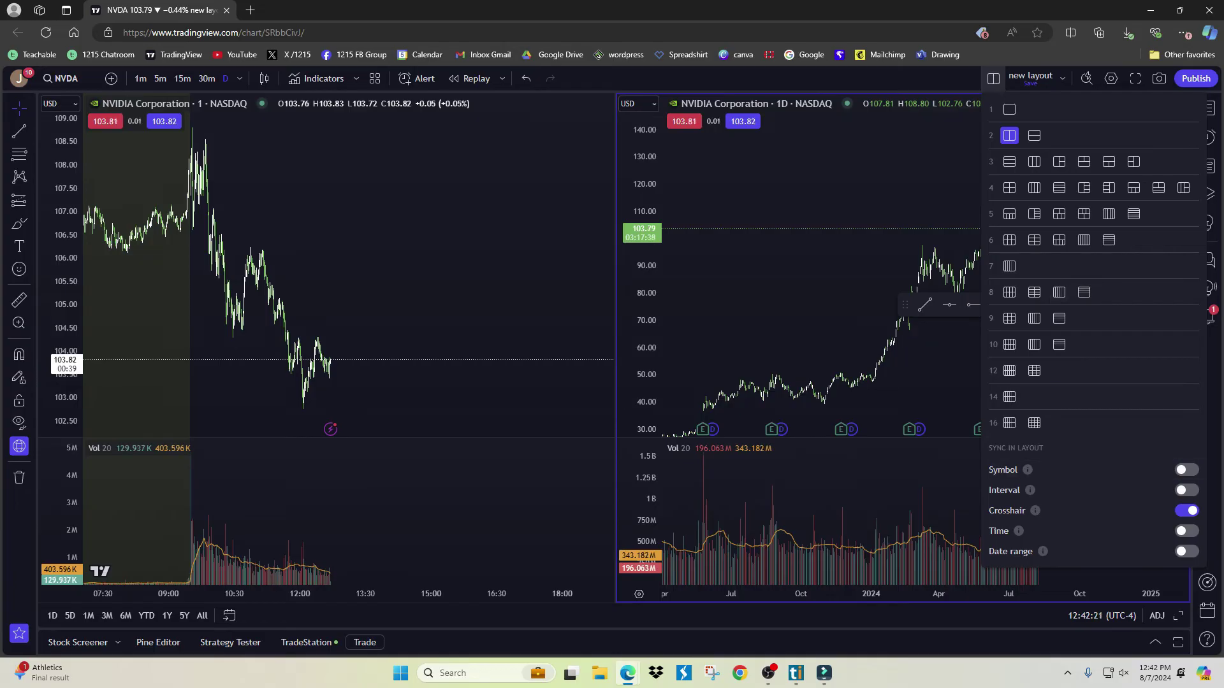
{"action": "left_click", "coordinate": [775, 238]}
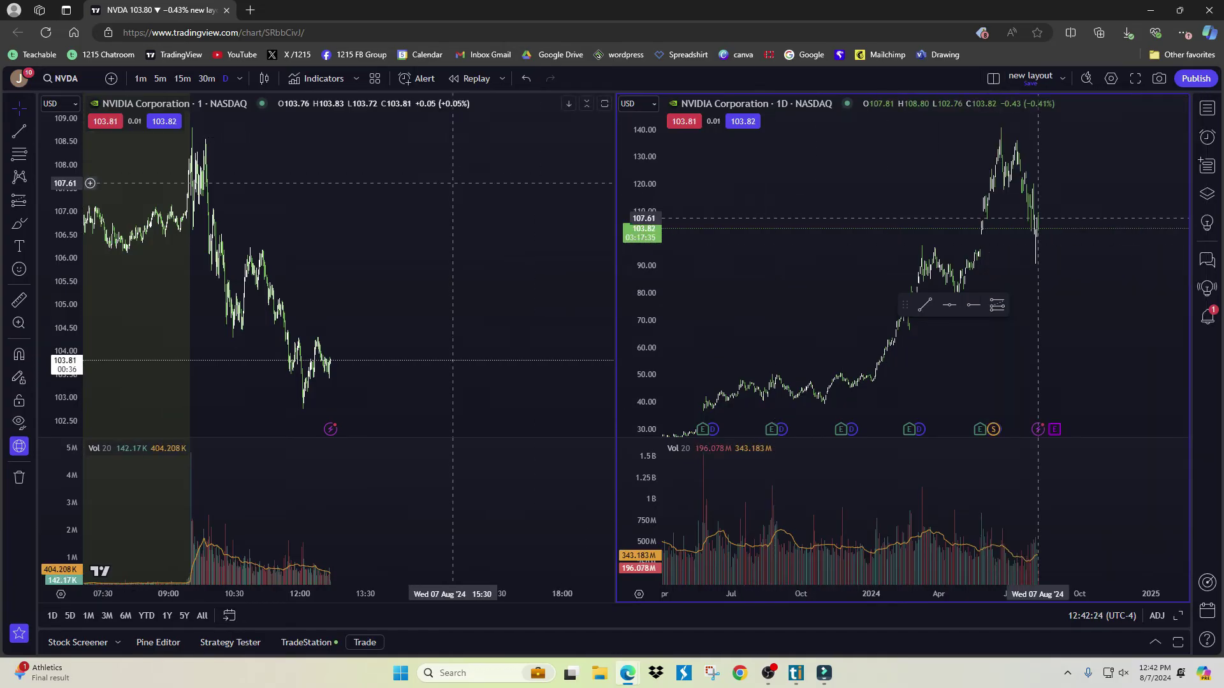
Step: Load the AAPL symbol in the daily chart only, leaving NVDA in the one-minute chart
{"action": "left_click", "coordinate": [481, 185]}
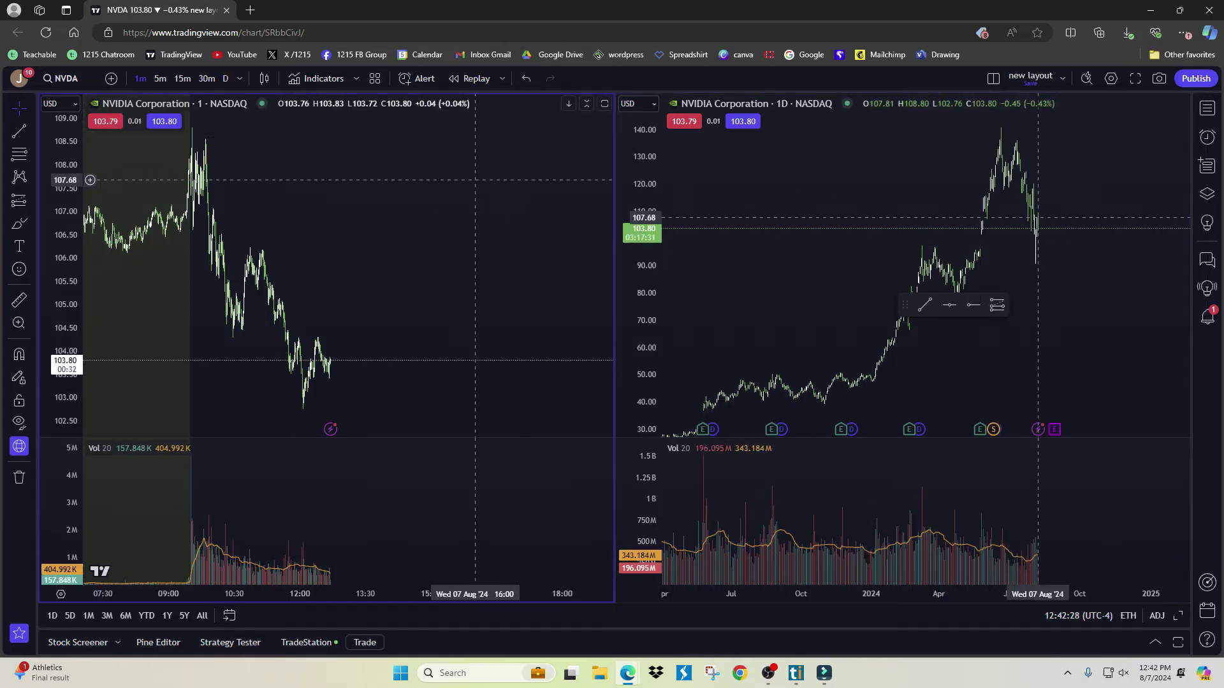
{"action": "left_click", "coordinate": [736, 167]}
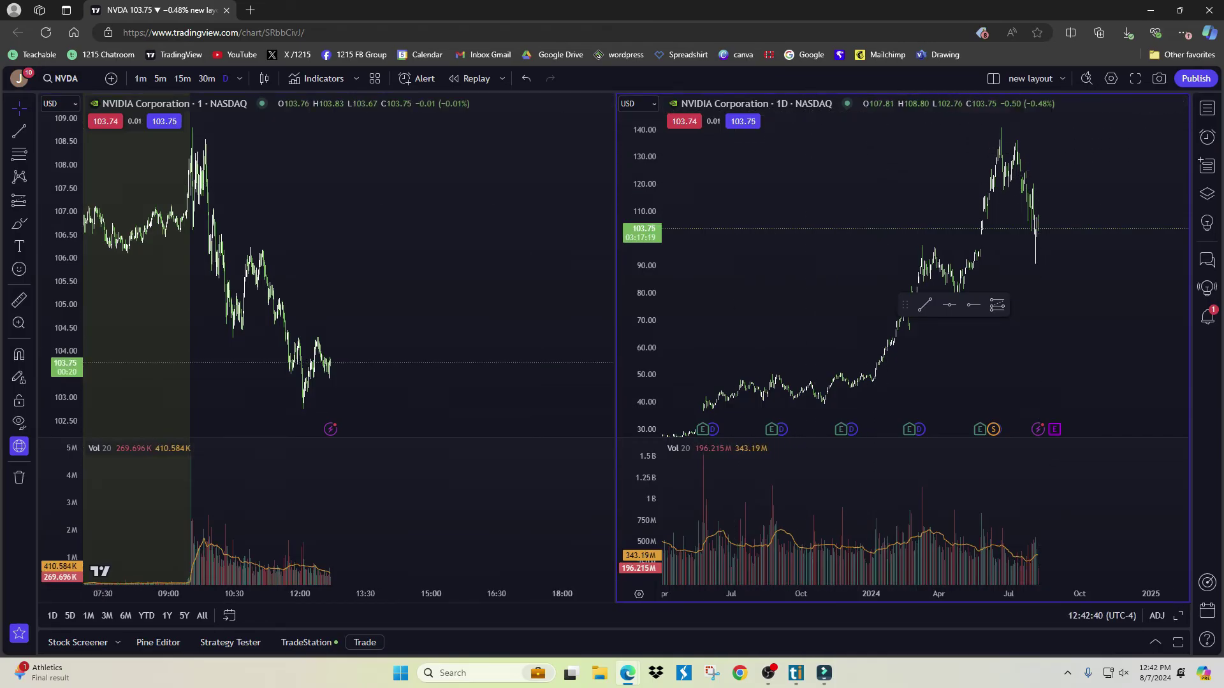
{"action": "left_click_drag", "start_coordinate": [885, 96], "coordinate": [808, 94]}
{"action": "left_click_drag", "start_coordinate": [611, 583], "coordinate": [981, 609]}
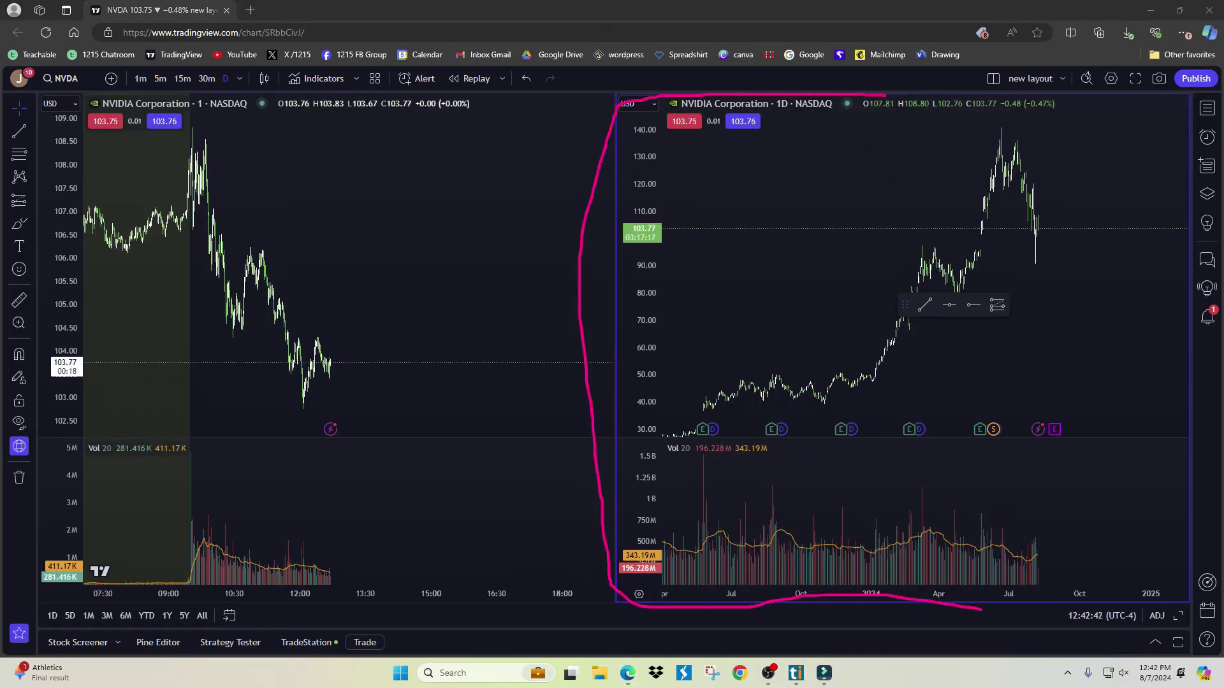
{"action": "left_click_drag", "start_coordinate": [1201, 555], "coordinate": [1206, 147]}
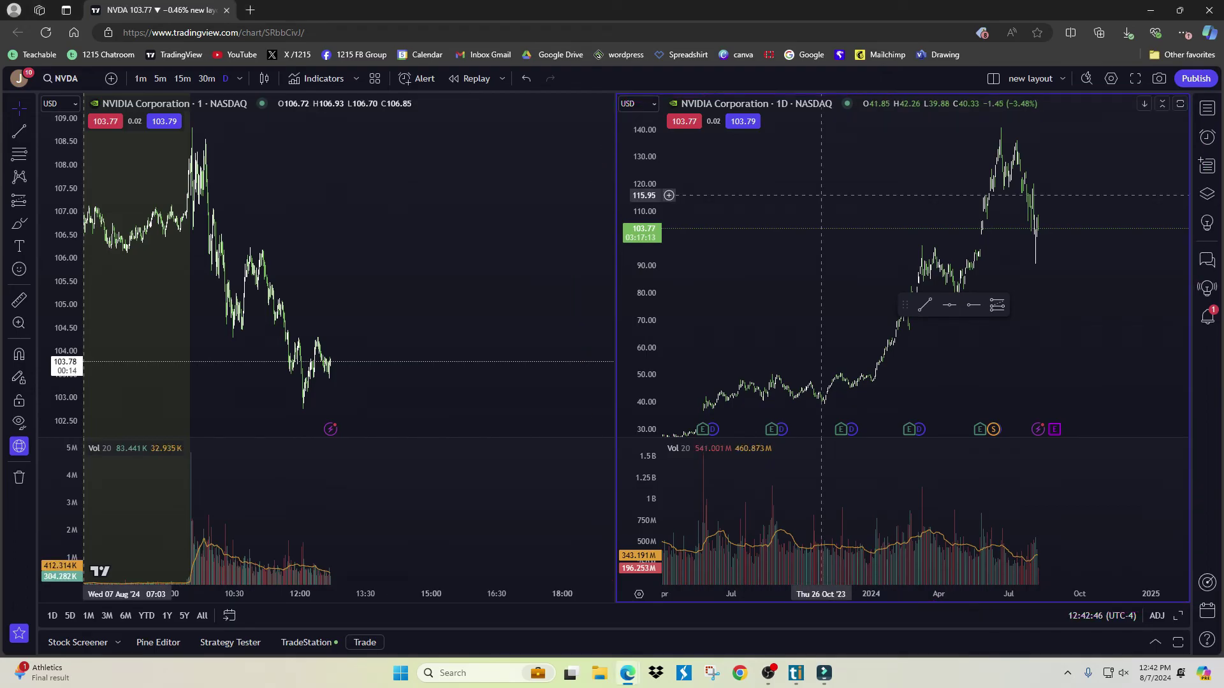
{"action": "type", "text": "AAPL"}
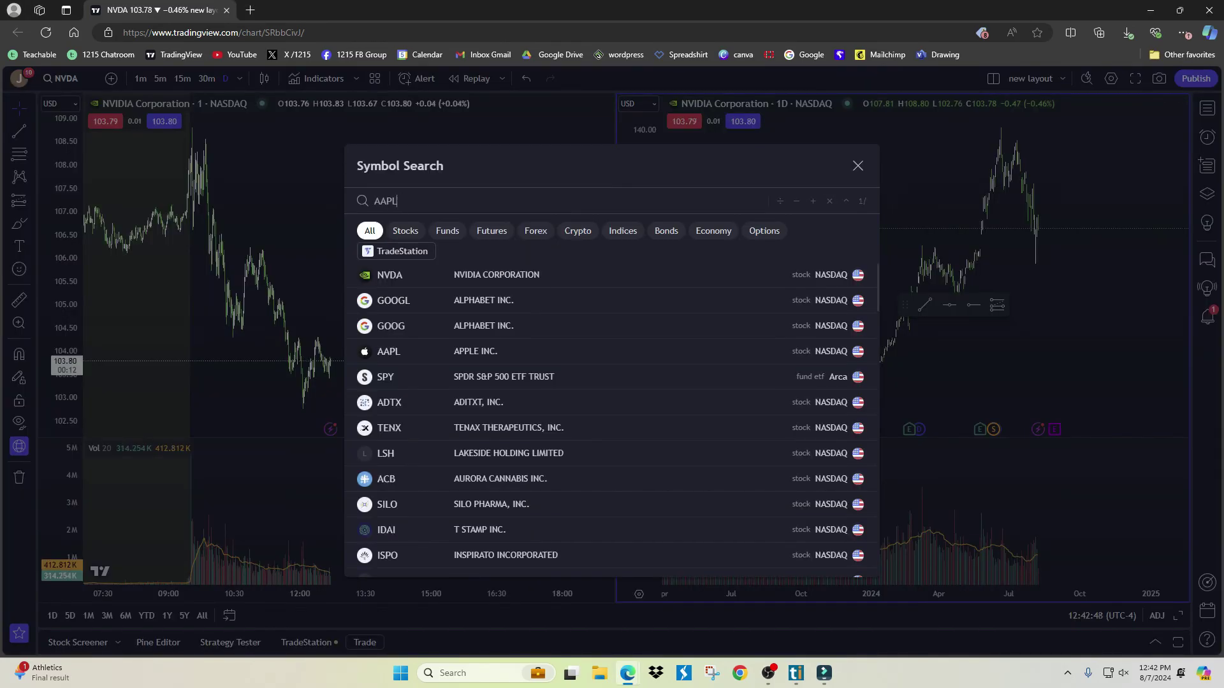
{"action": "key", "text": "Return"}
{"action": "left_click_drag", "start_coordinate": [858, 146], "coordinate": [929, 280]}
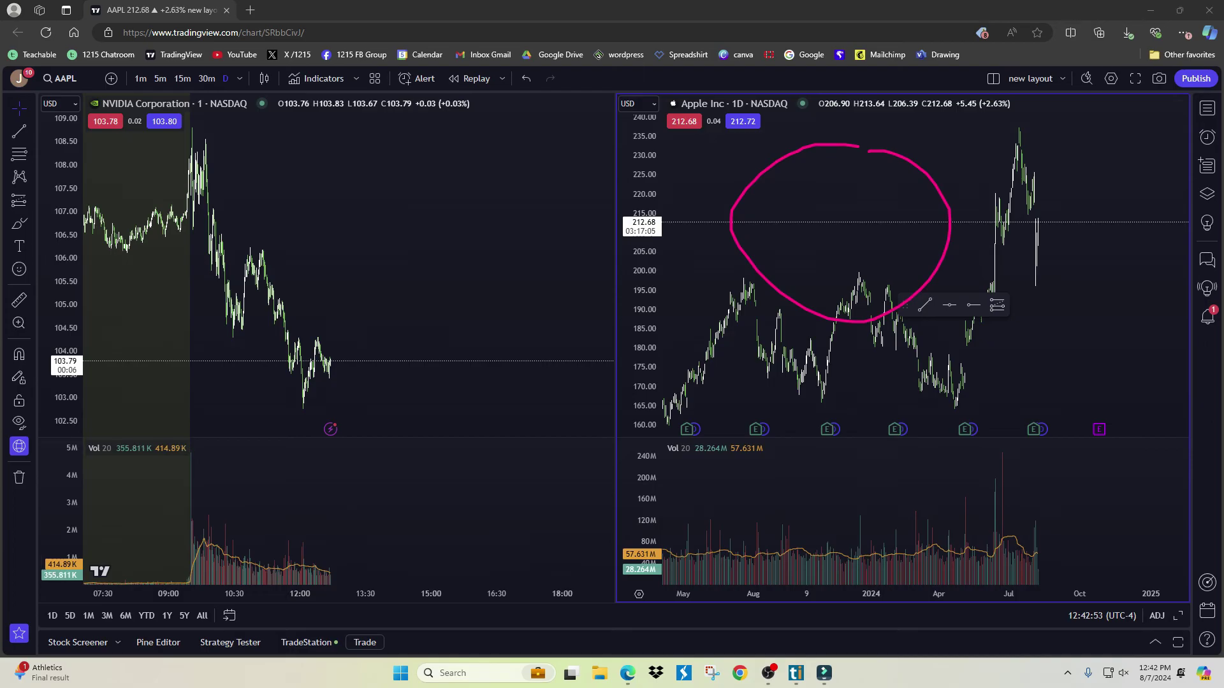
{"action": "left_click_drag", "start_coordinate": [163, 157], "coordinate": [245, 174]}
{"action": "key", "text": "Escape"}
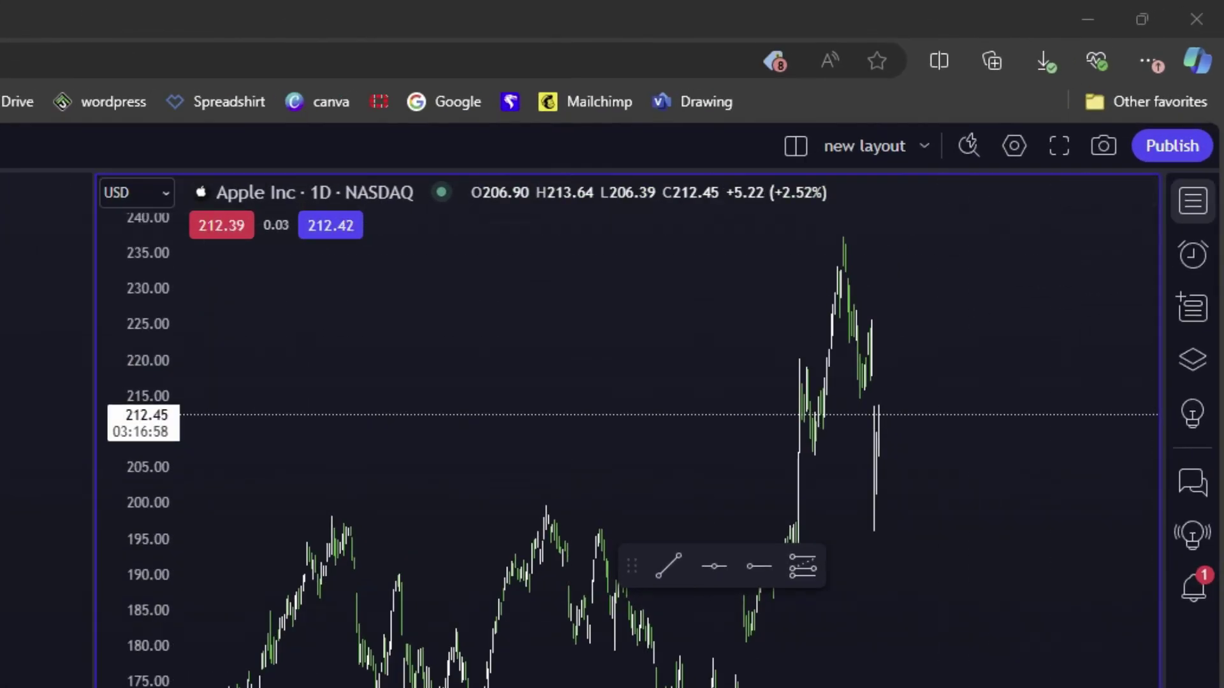
Step: Open the watchlist and add MSFT to it
{"action": "left_click_drag", "start_coordinate": [1191, 181], "coordinate": [1179, 213]}
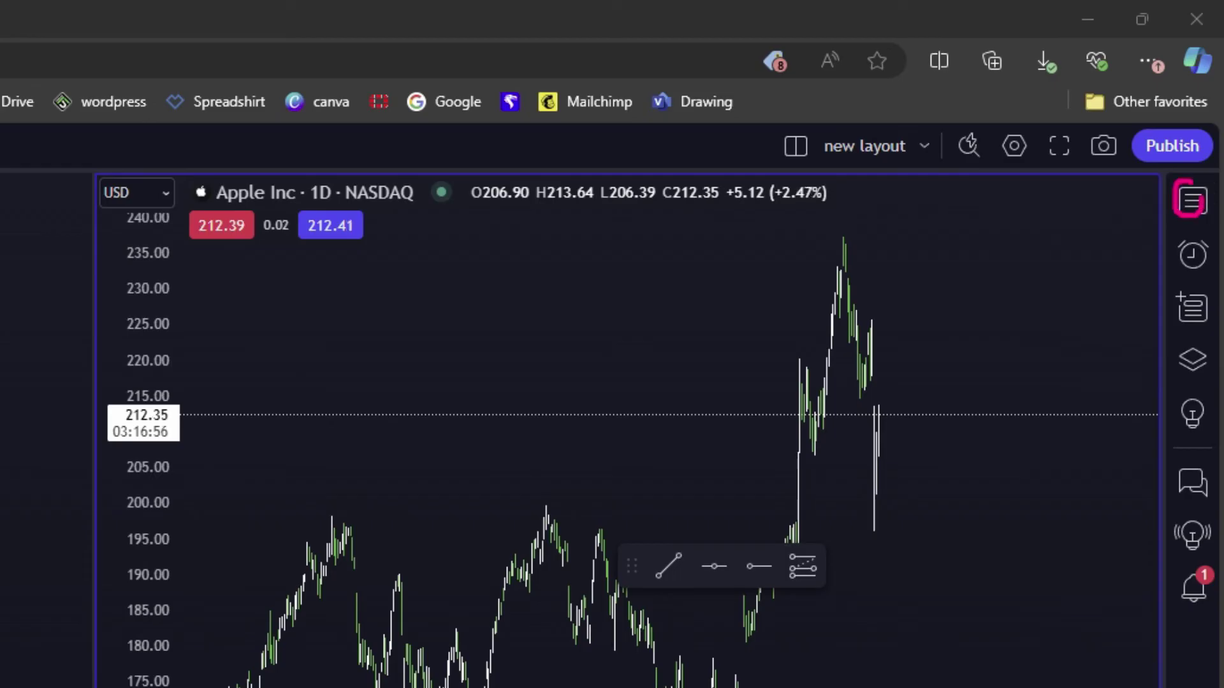
{"action": "left_click", "coordinate": [1191, 199]}
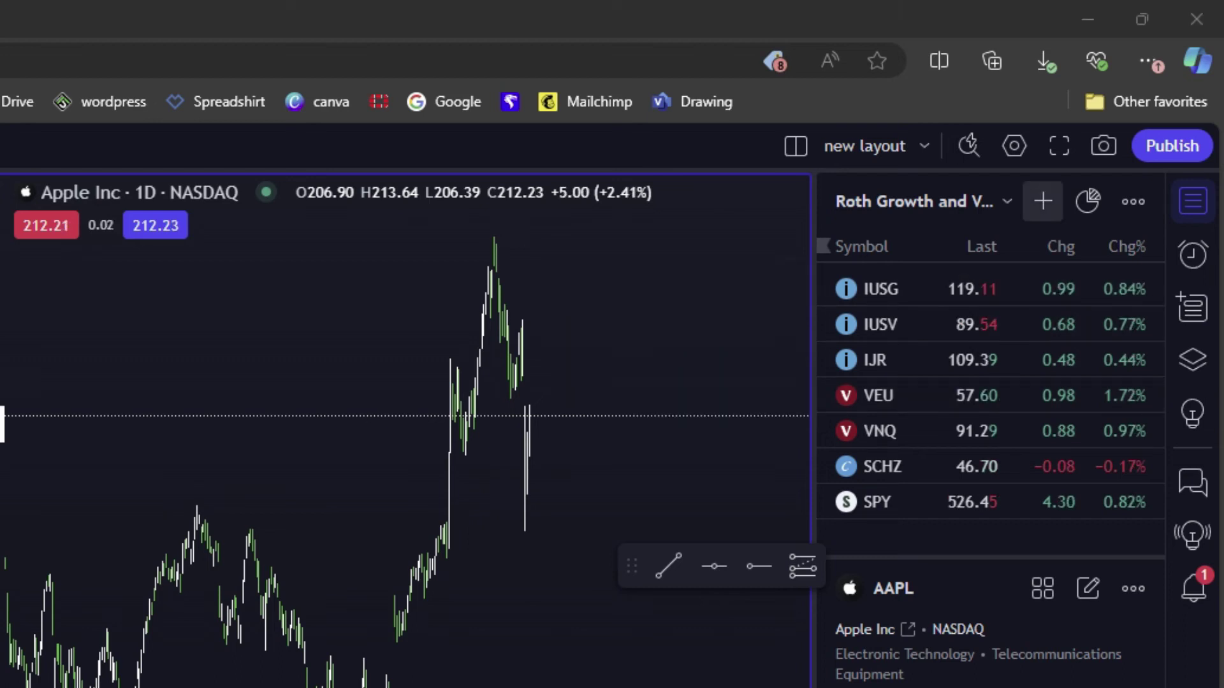
{"action": "mouse_move", "coordinate": [1051, 180]}
{"action": "left_mouse_down"}
{"action": "mouse_move", "coordinate": [1043, 221]}
{"action": "mouse_move", "coordinate": [1051, 190]}
{"action": "left_mouse_up"}
{"action": "left_click", "coordinate": [1042, 201]}
{"action": "type", "text": "MS"}
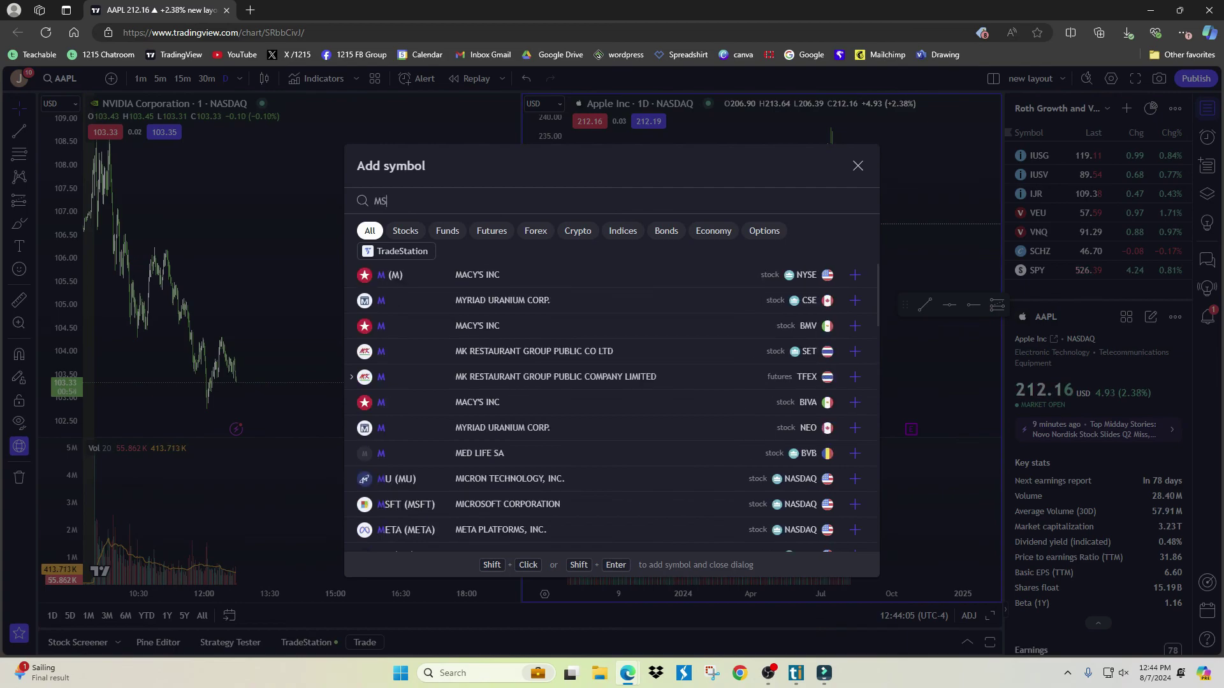
{"action": "type", "text": "F"}
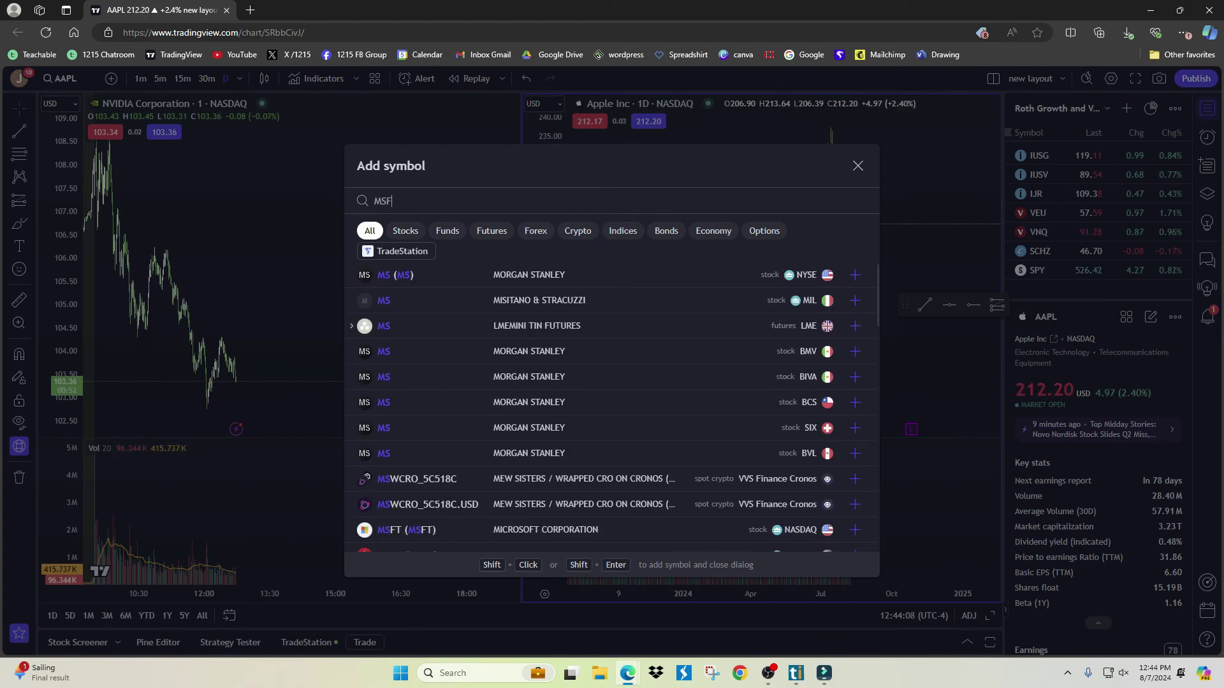
{"action": "type", "text": "T"}
{"action": "key", "text": "Return"}
{"action": "key", "text": "Escape"}
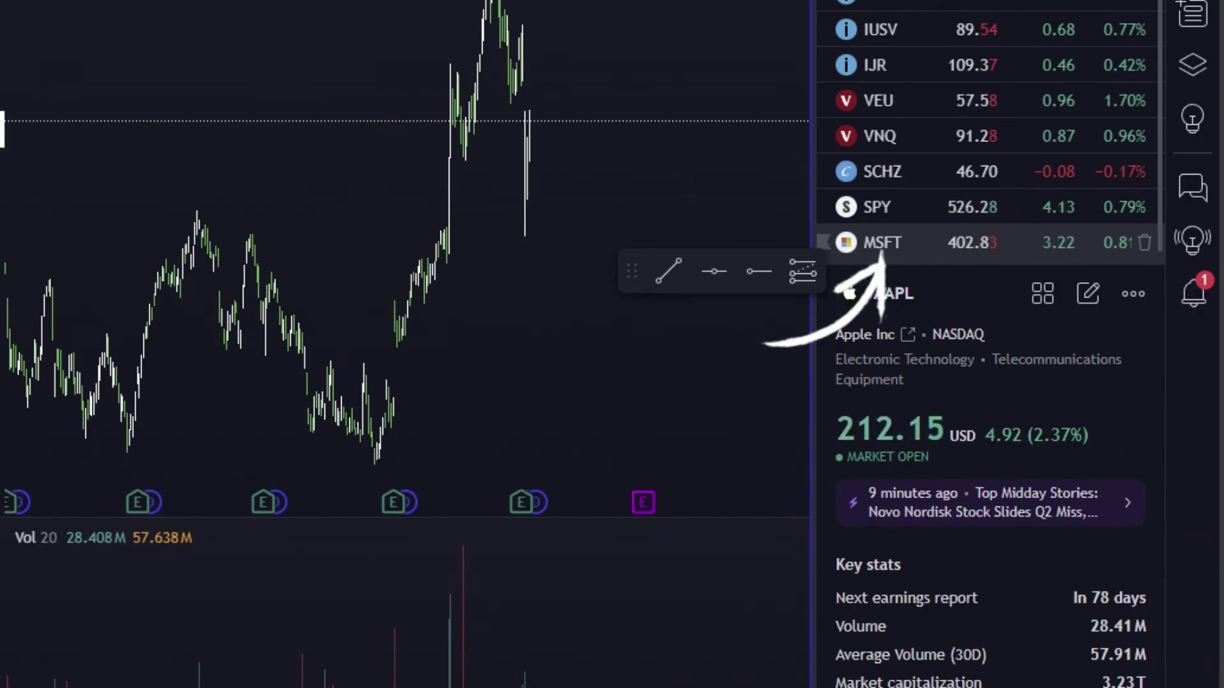
Step: Switch the daily chart between SPY and MSFT from the watchlist, finishing on MSFT, and examine its key stats and dividend details
{"action": "left_click", "coordinate": [882, 243]}
{"action": "left_click", "coordinate": [877, 207]}
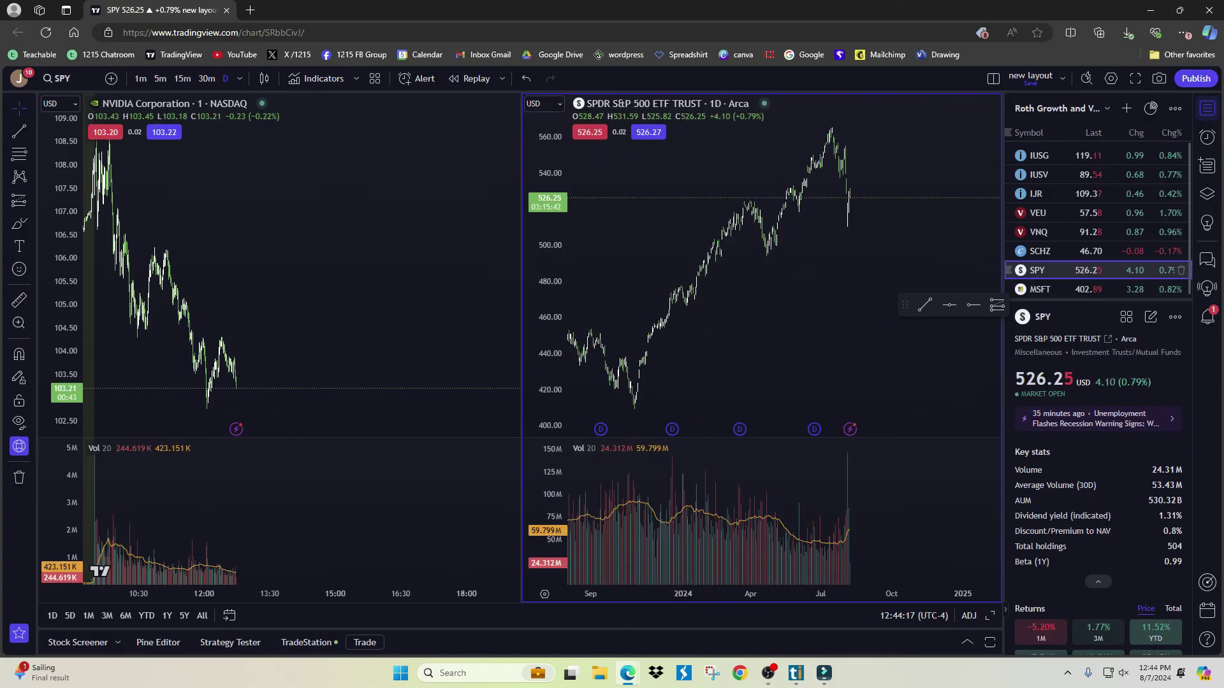
{"action": "left_click", "coordinate": [1045, 290]}
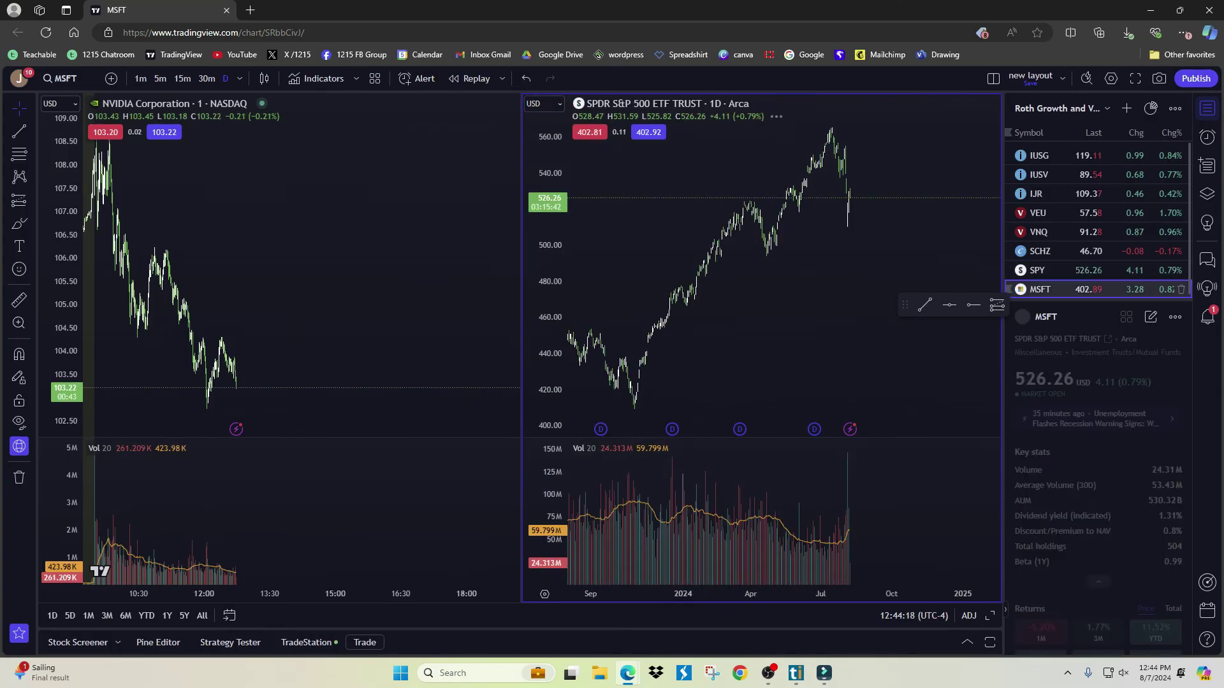
{"action": "left_click", "coordinate": [1045, 270]}
{"action": "left_click", "coordinate": [1045, 289]}
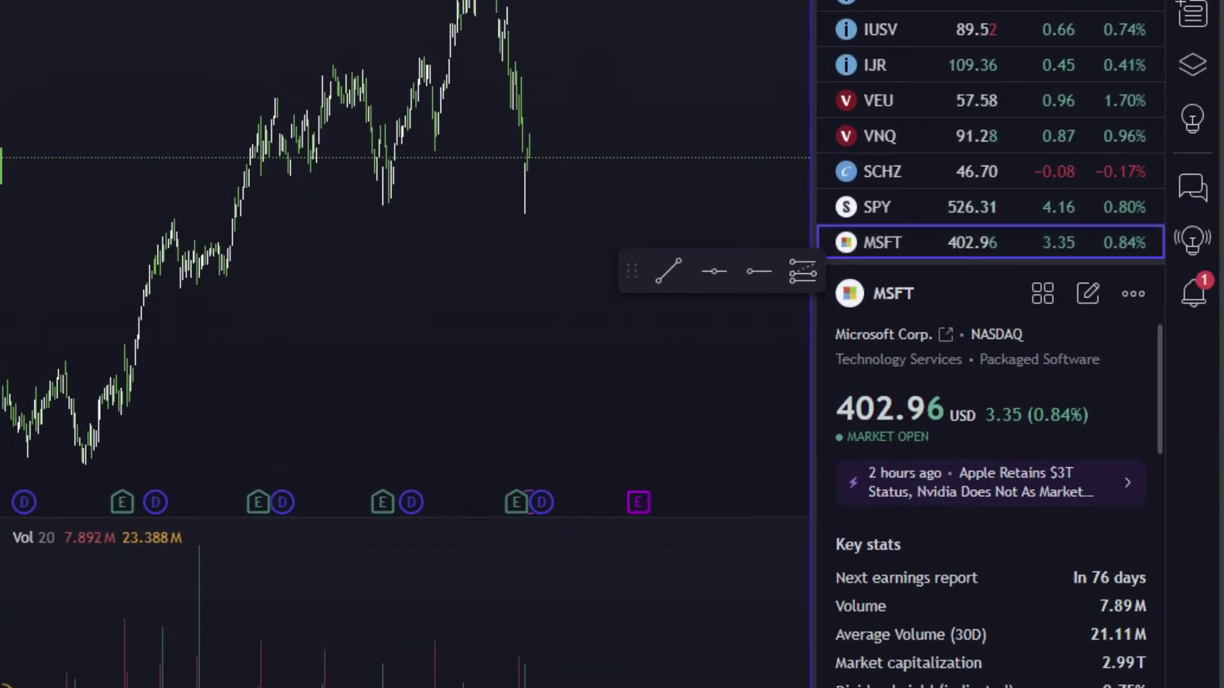
{"action": "scroll", "coordinate": [998, 506], "scroll_direction": "down", "scroll_amount": 2}
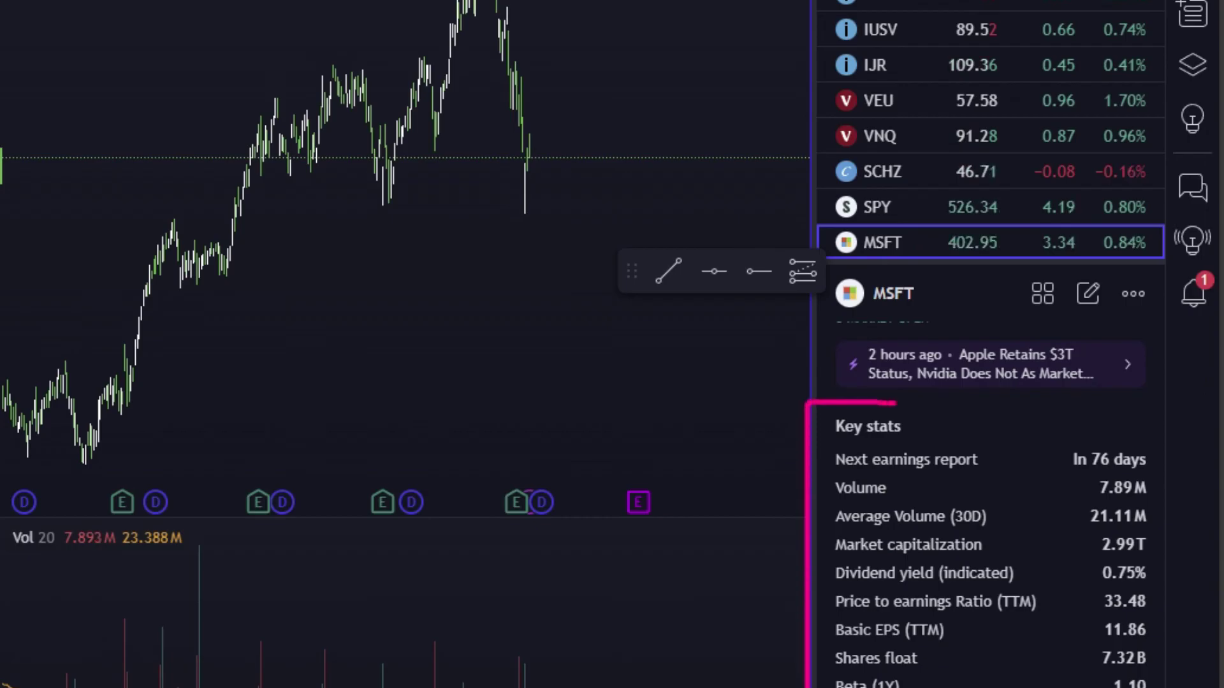
{"action": "scroll", "coordinate": [991, 503], "scroll_direction": "down", "scroll_amount": 5}
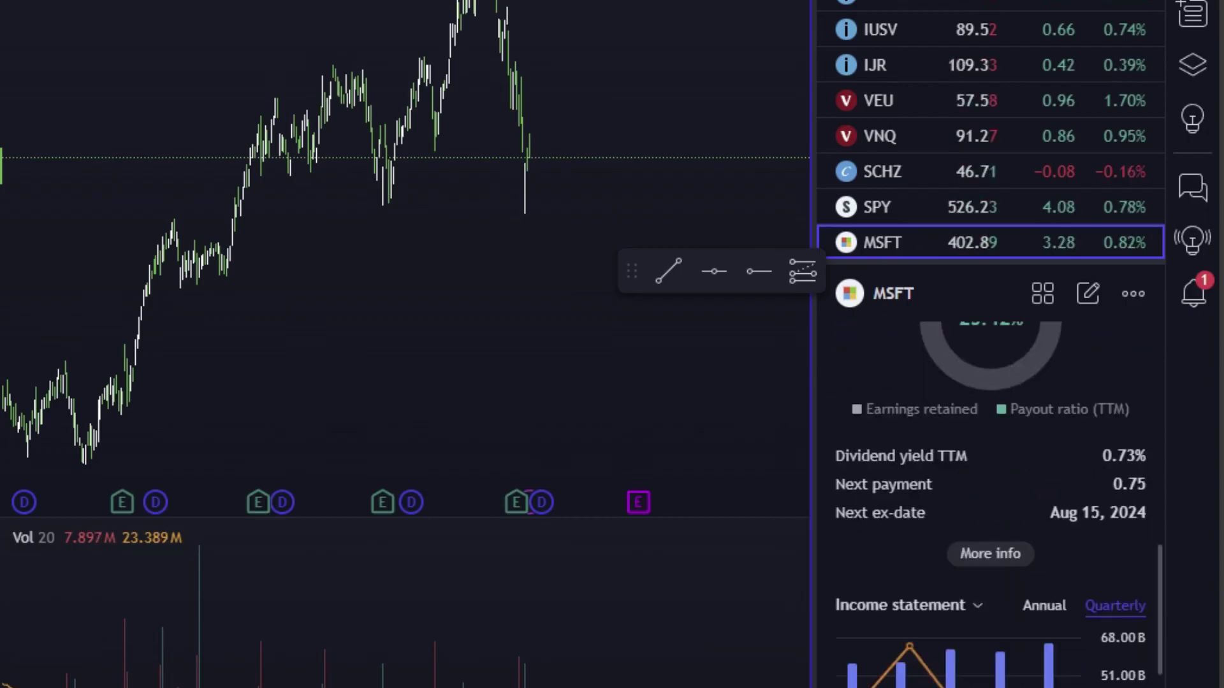
Step: Open the alerts list and add a price alert on NVDA at 107.13 from the one-minute chart
{"action": "scroll", "coordinate": [990, 484], "scroll_direction": "down", "scroll_amount": 6}
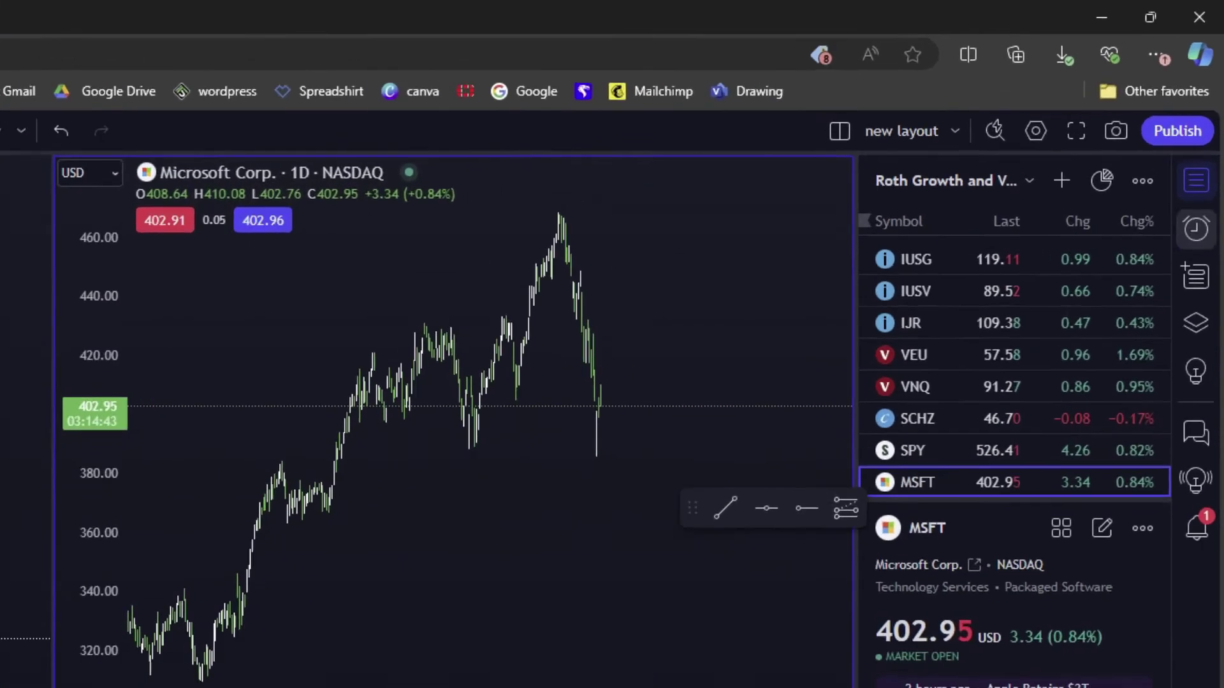
{"action": "left_click", "coordinate": [1192, 255]}
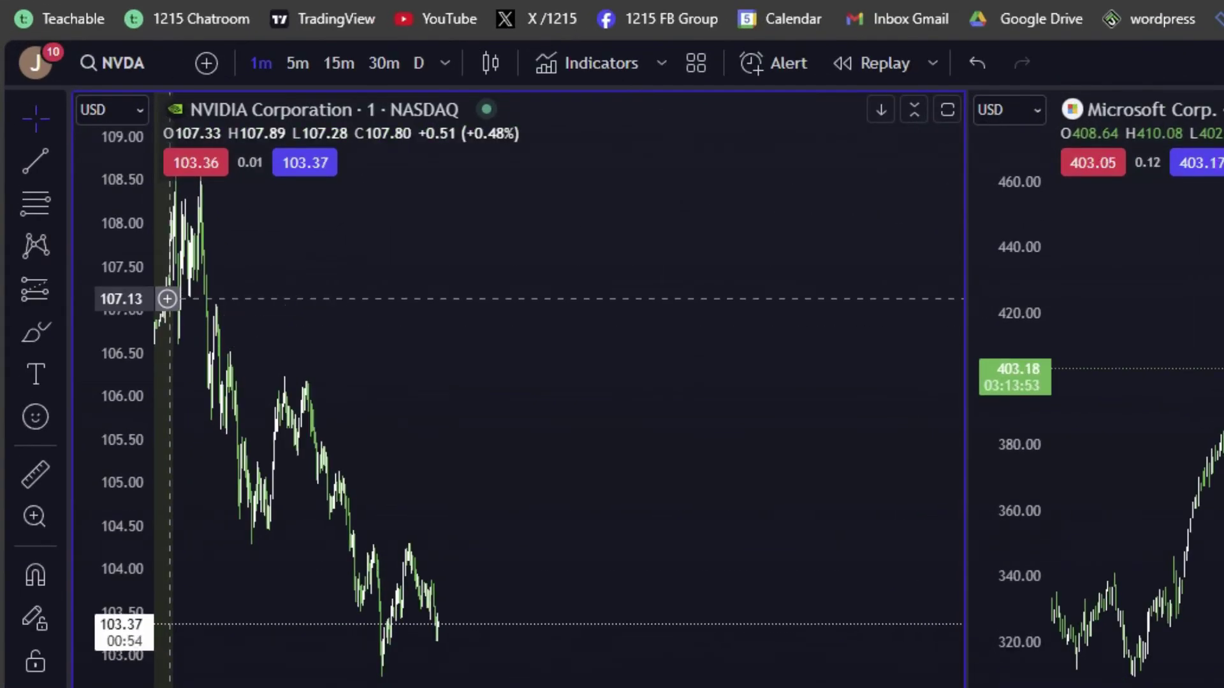
{"action": "left_click", "coordinate": [167, 299]}
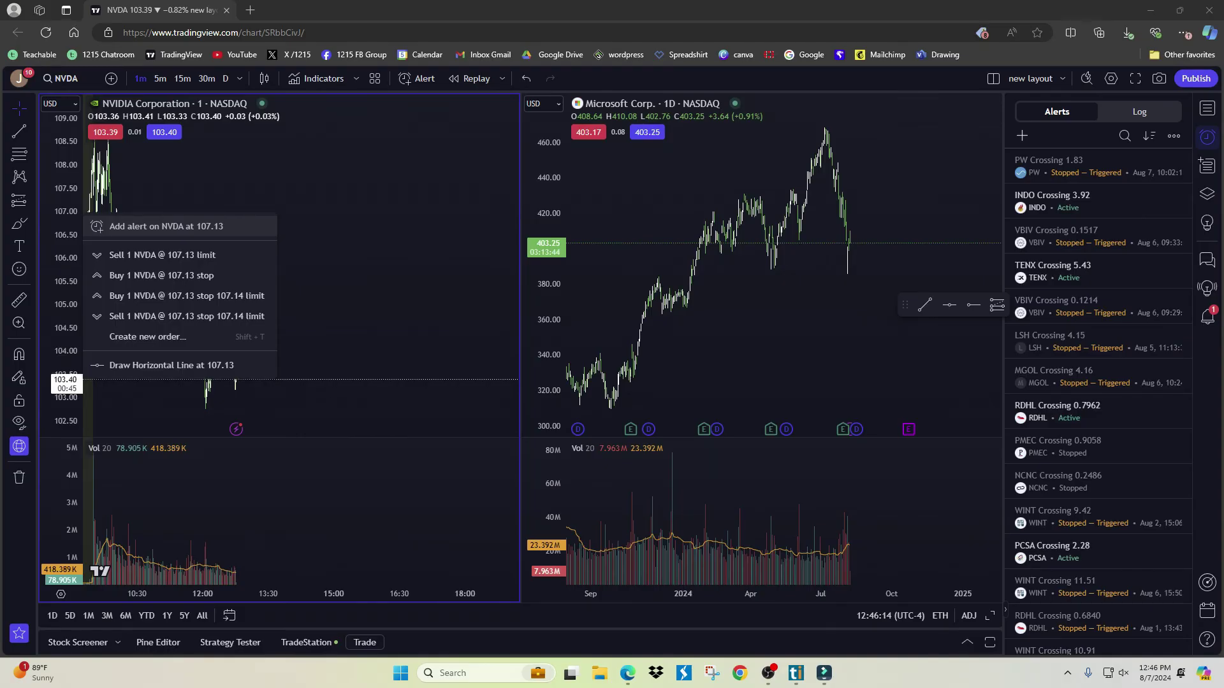
{"action": "left_click", "coordinate": [277, 331]}
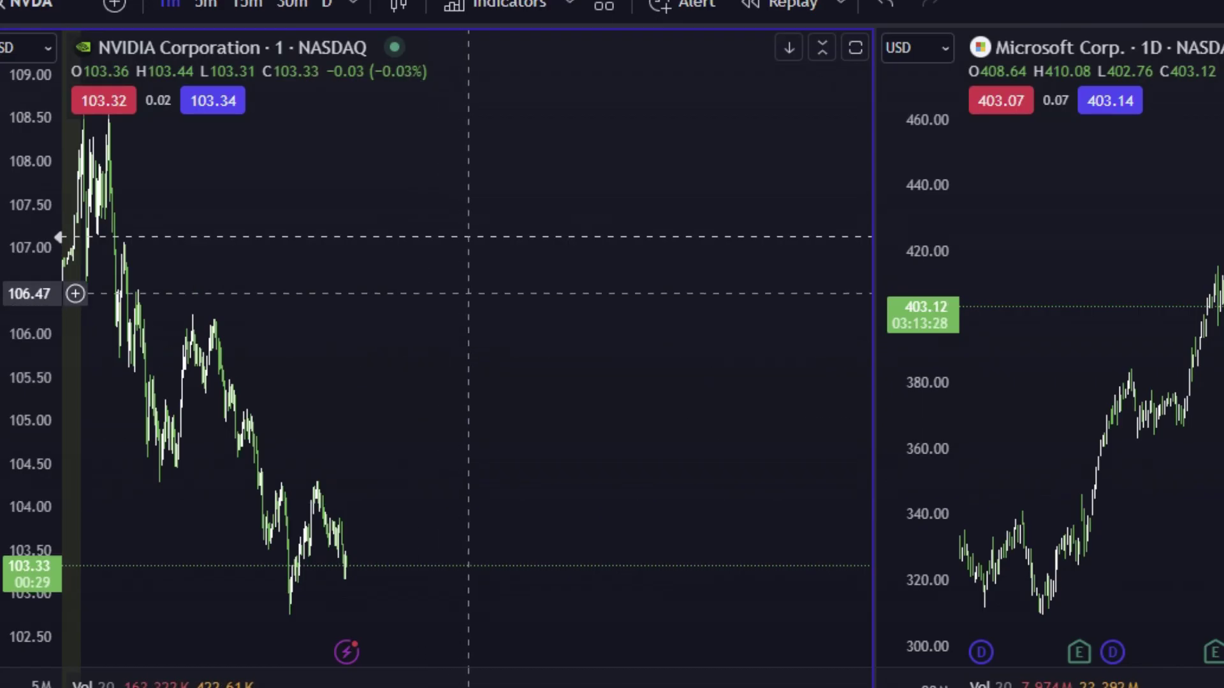
Step: Move the NVDA alert line in the one-minute chart down to just above the 105.00 price level
{"action": "left_click_drag", "start_coordinate": [441, 481], "coordinate": [472, 309]}
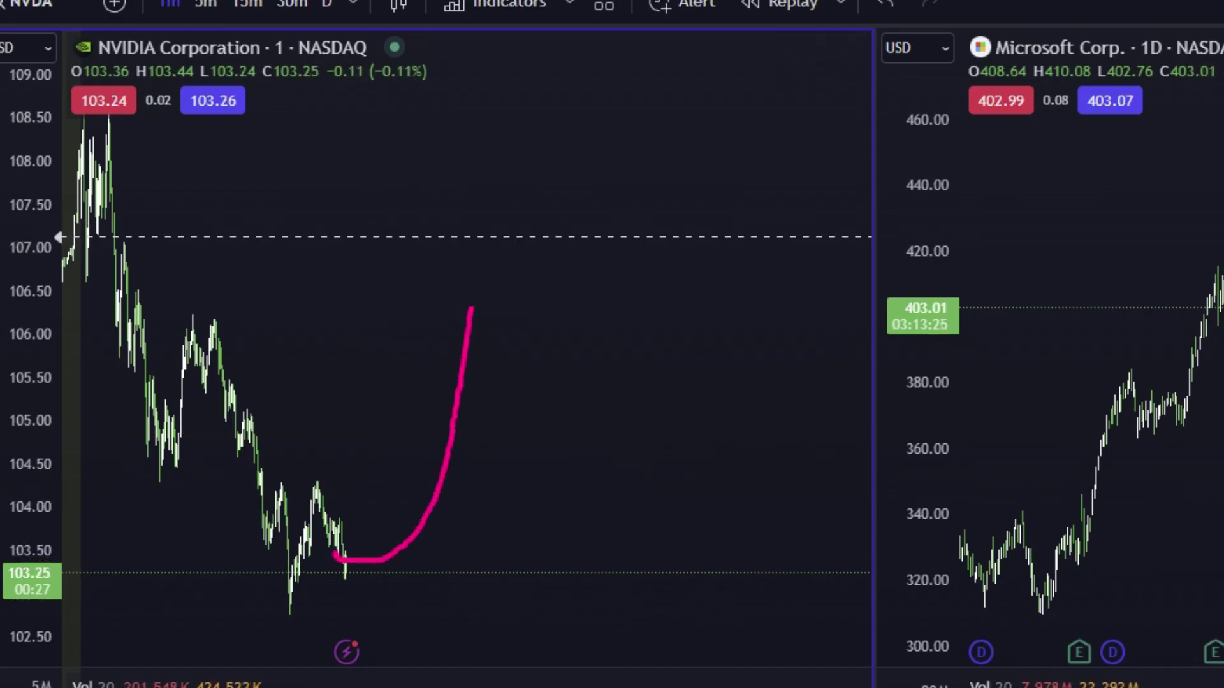
{"action": "left_click_drag", "start_coordinate": [487, 258], "coordinate": [519, 230]}
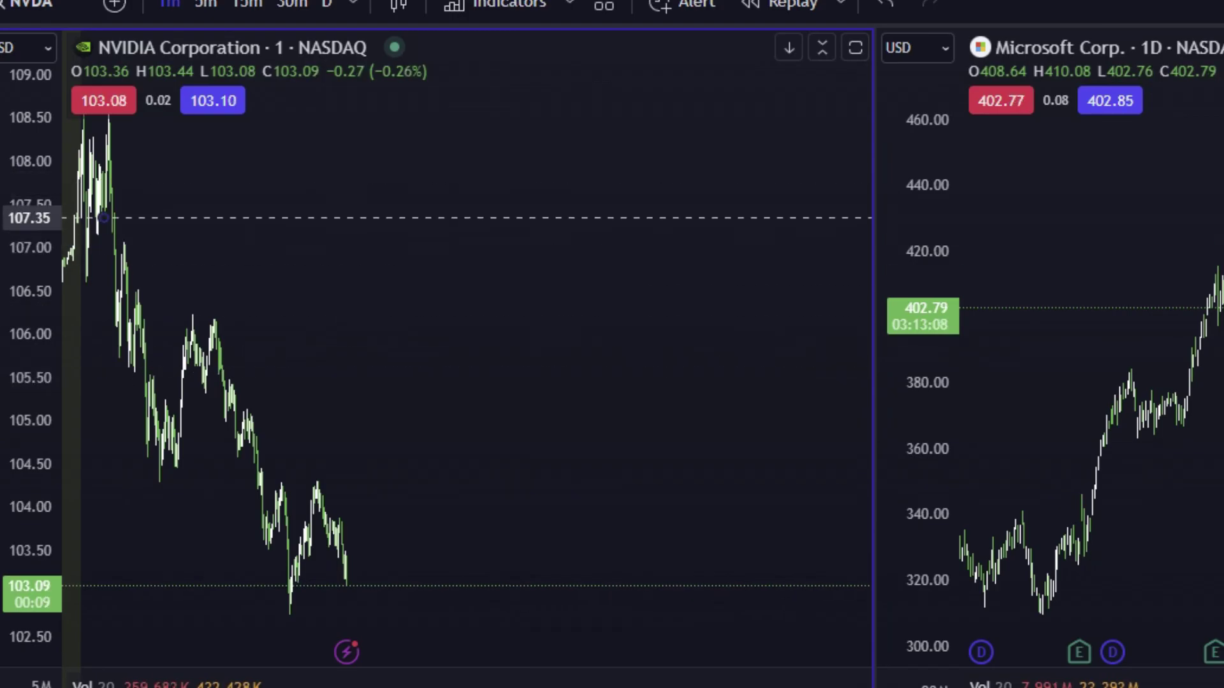
{"action": "left_click_drag", "start_coordinate": [104, 394], "coordinate": [104, 408]}
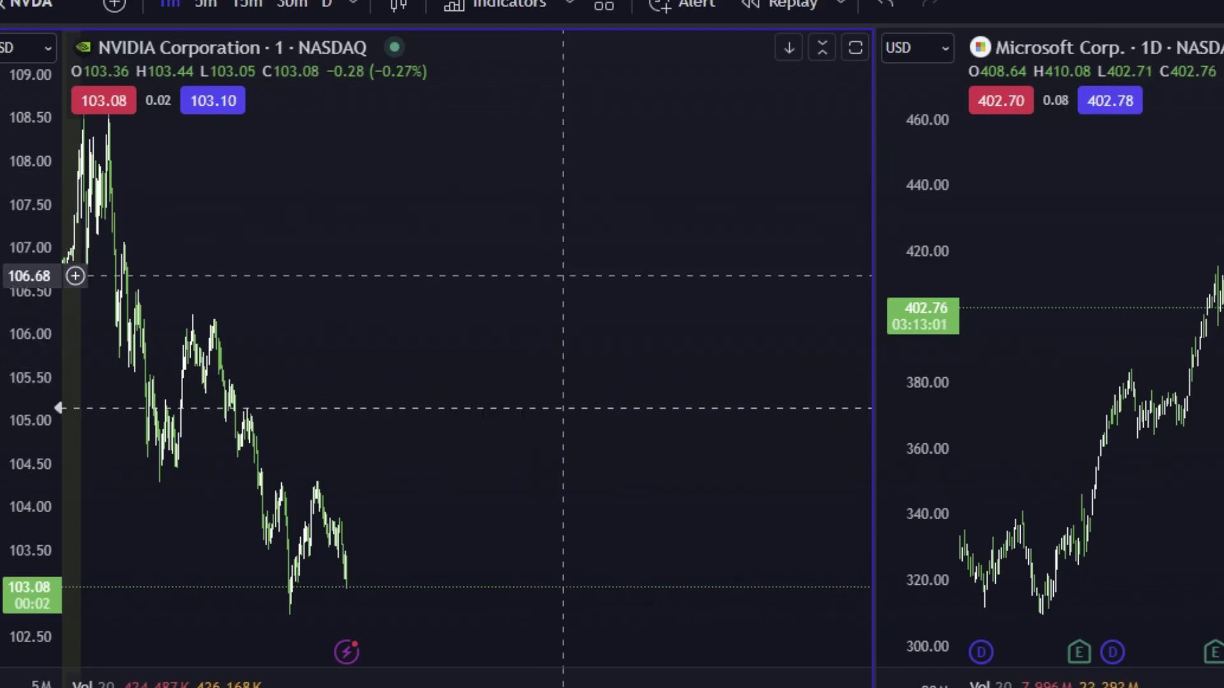